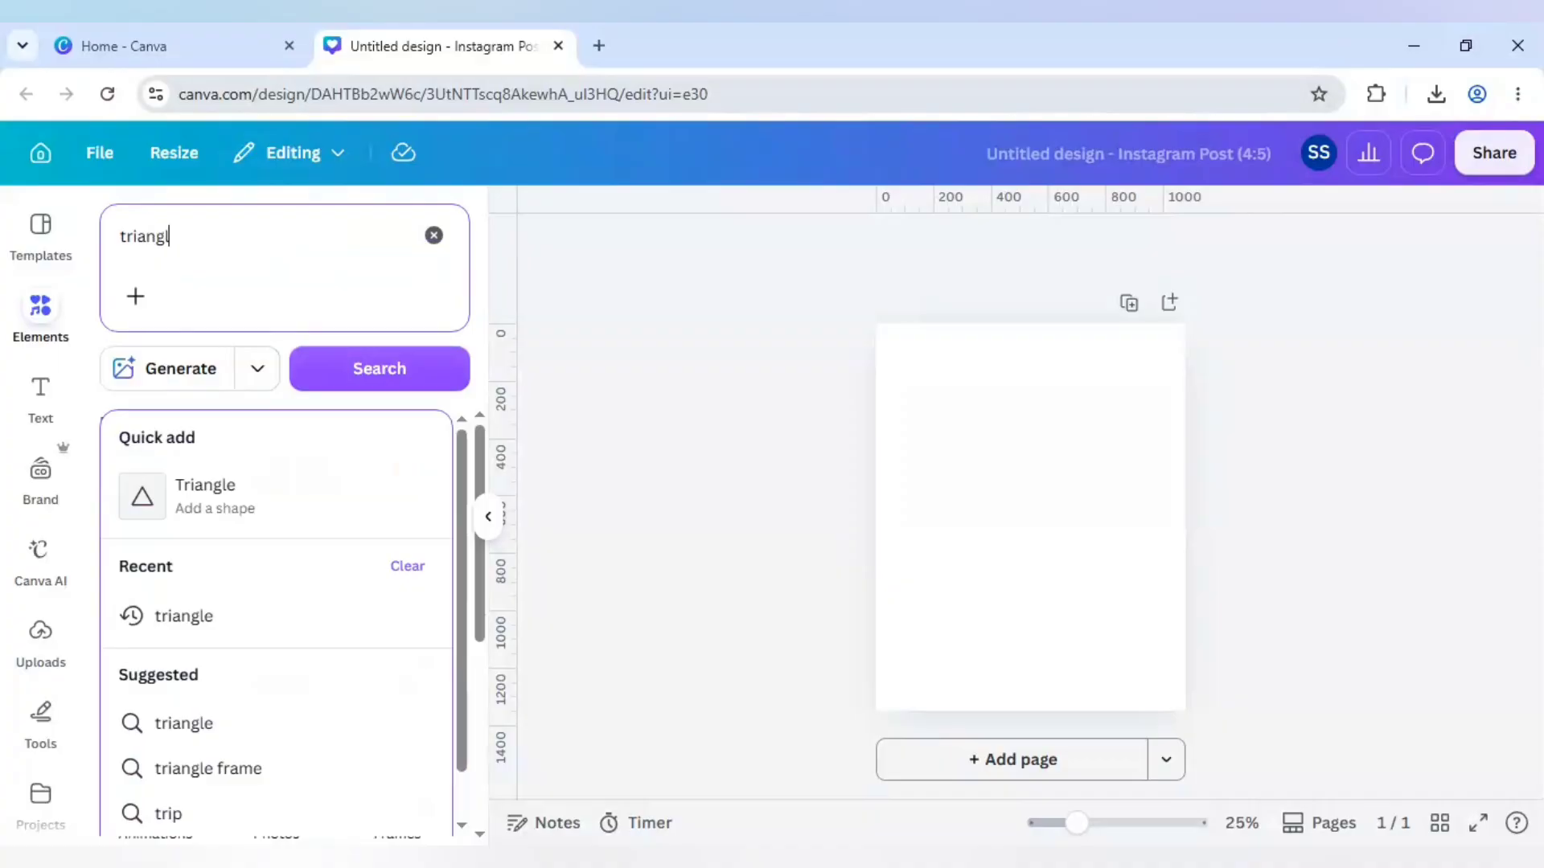
Search the elements for "triangle" shapes and insert the inverted triangle on the page.
text(e)
key(Return)
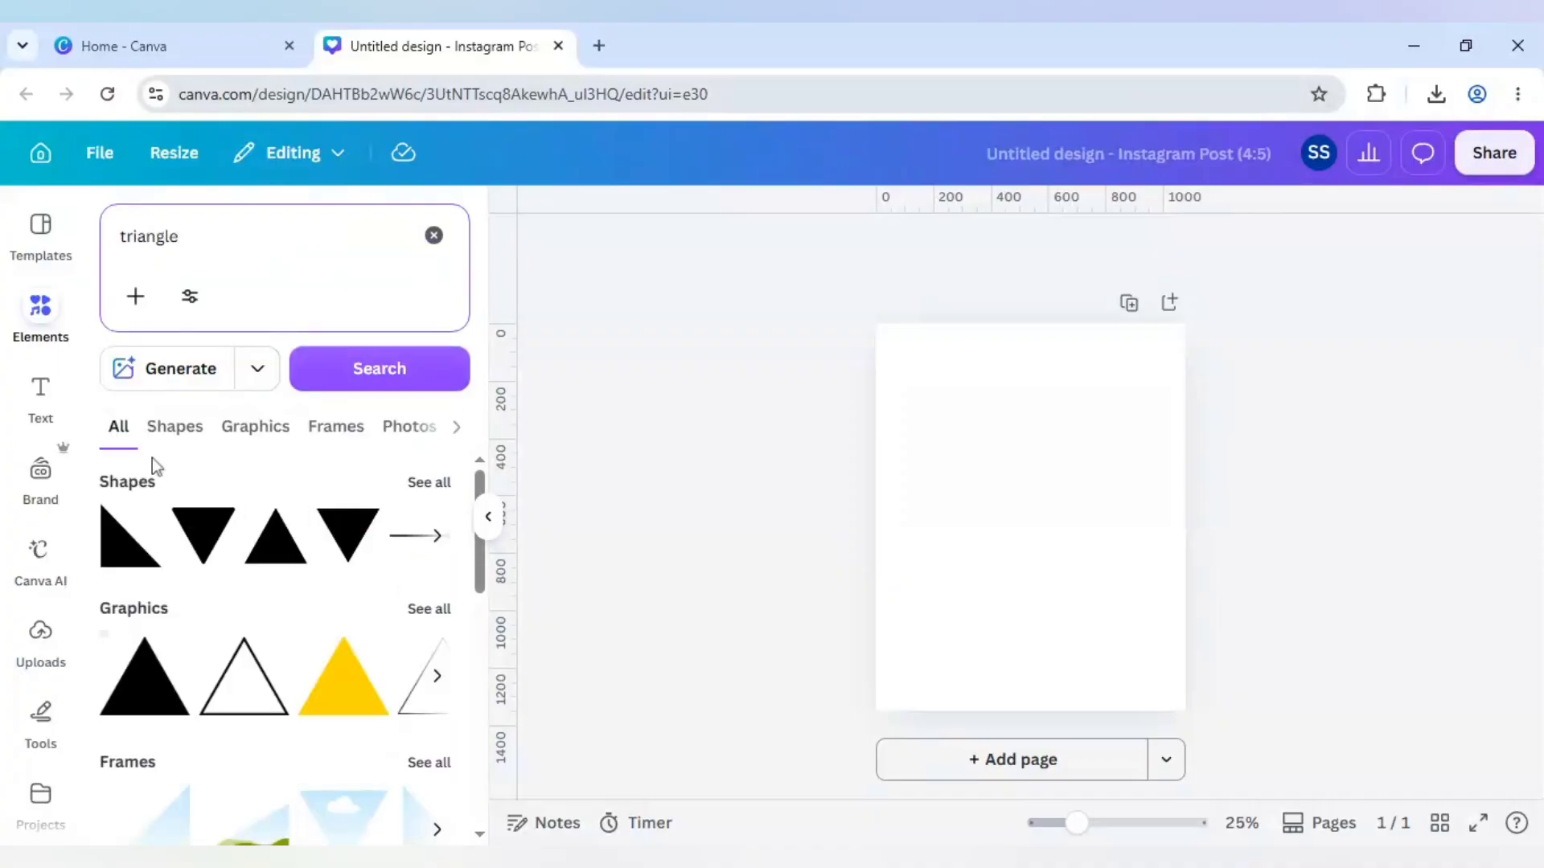
click(175, 427)
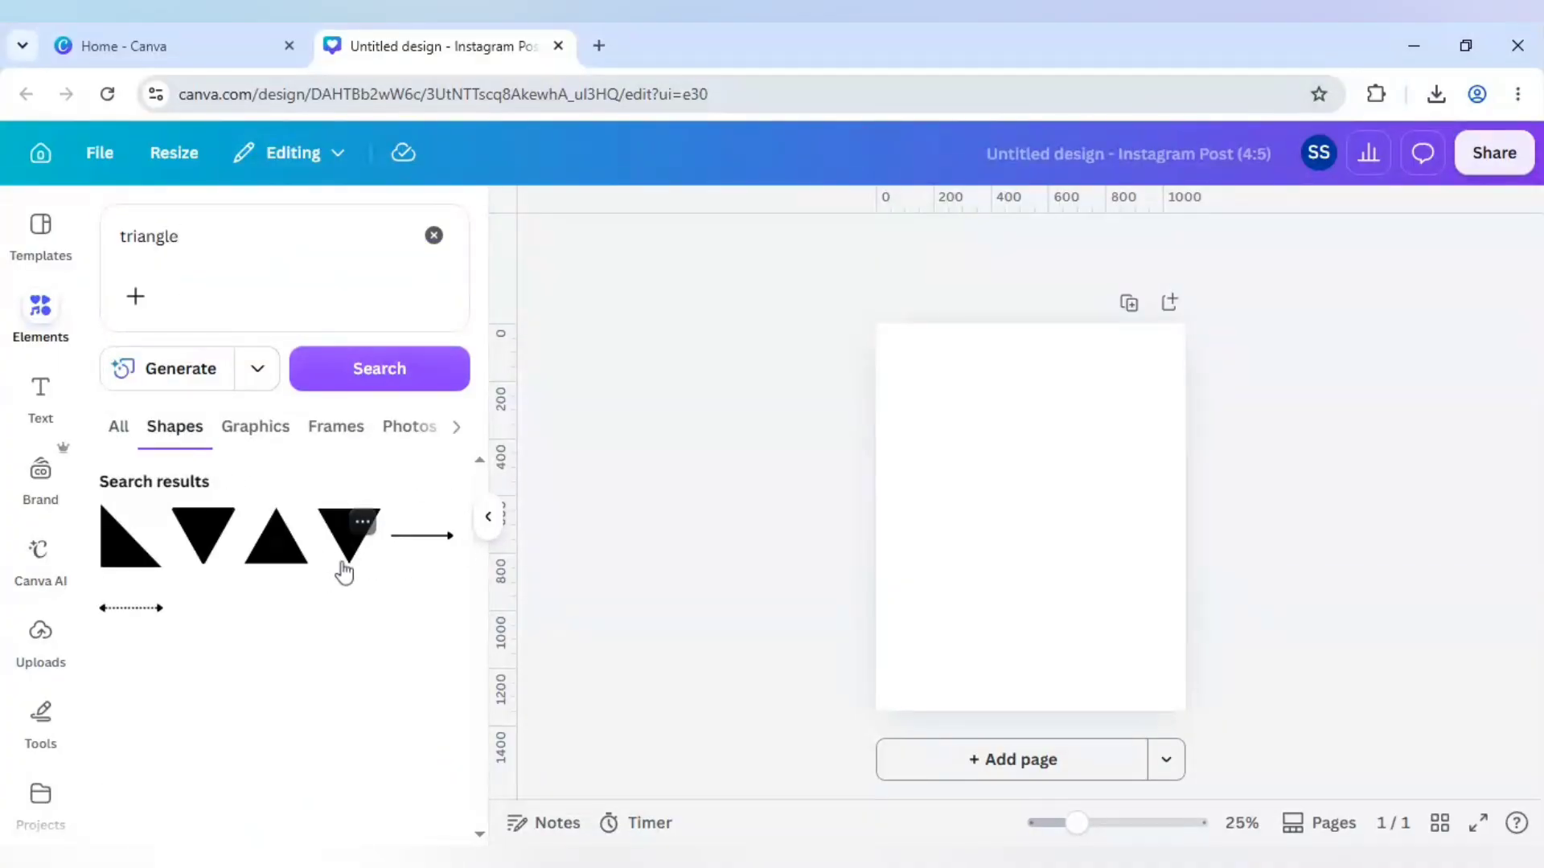
click(344, 572)
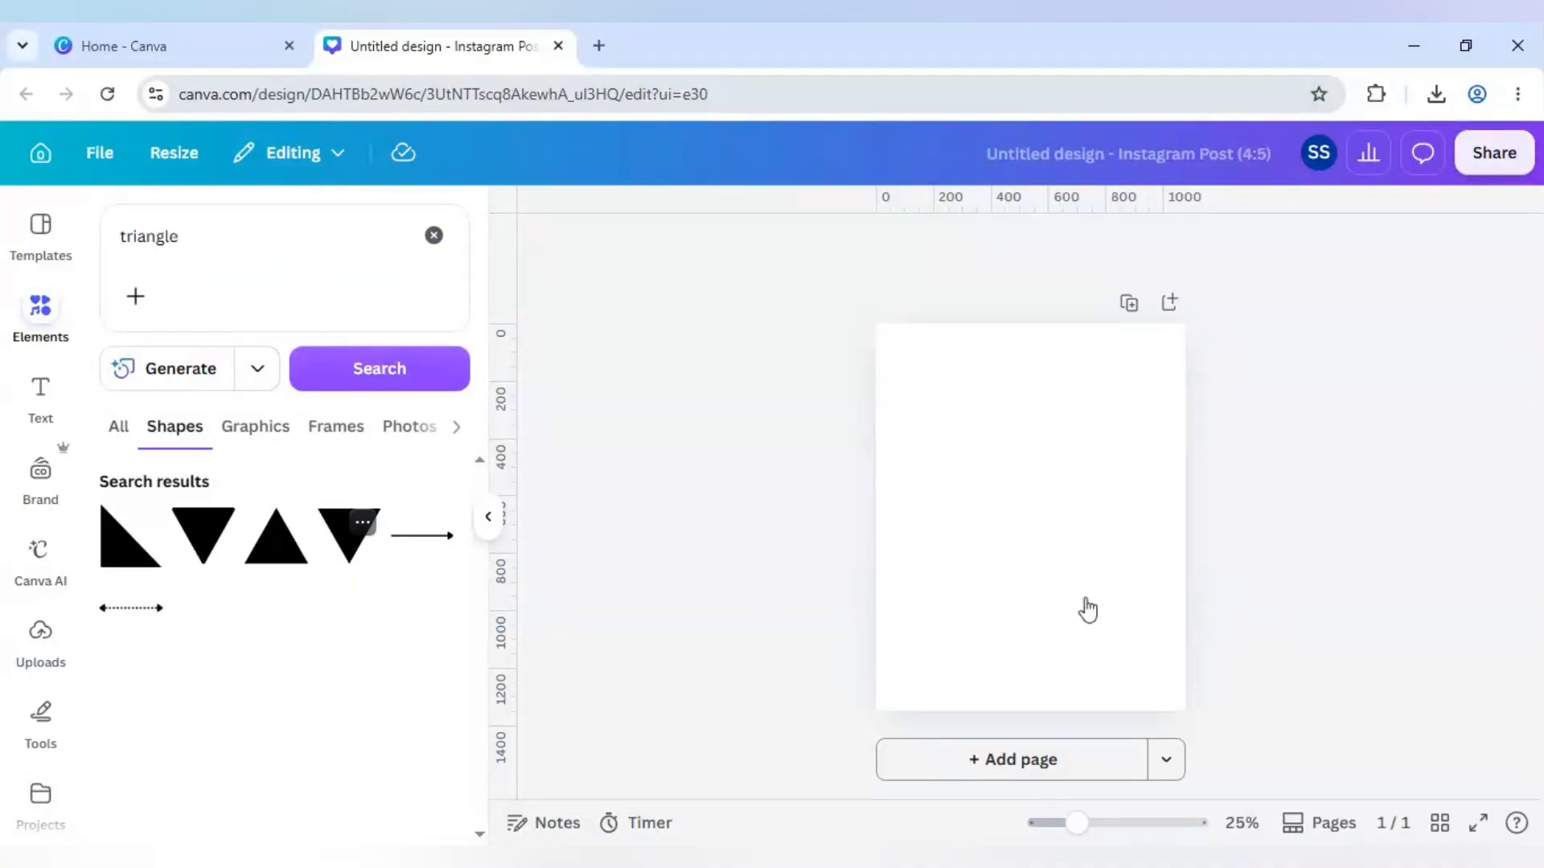
click(945, 585)
click(1021, 527)
Fill the inverted triangle with black.
click(942, 245)
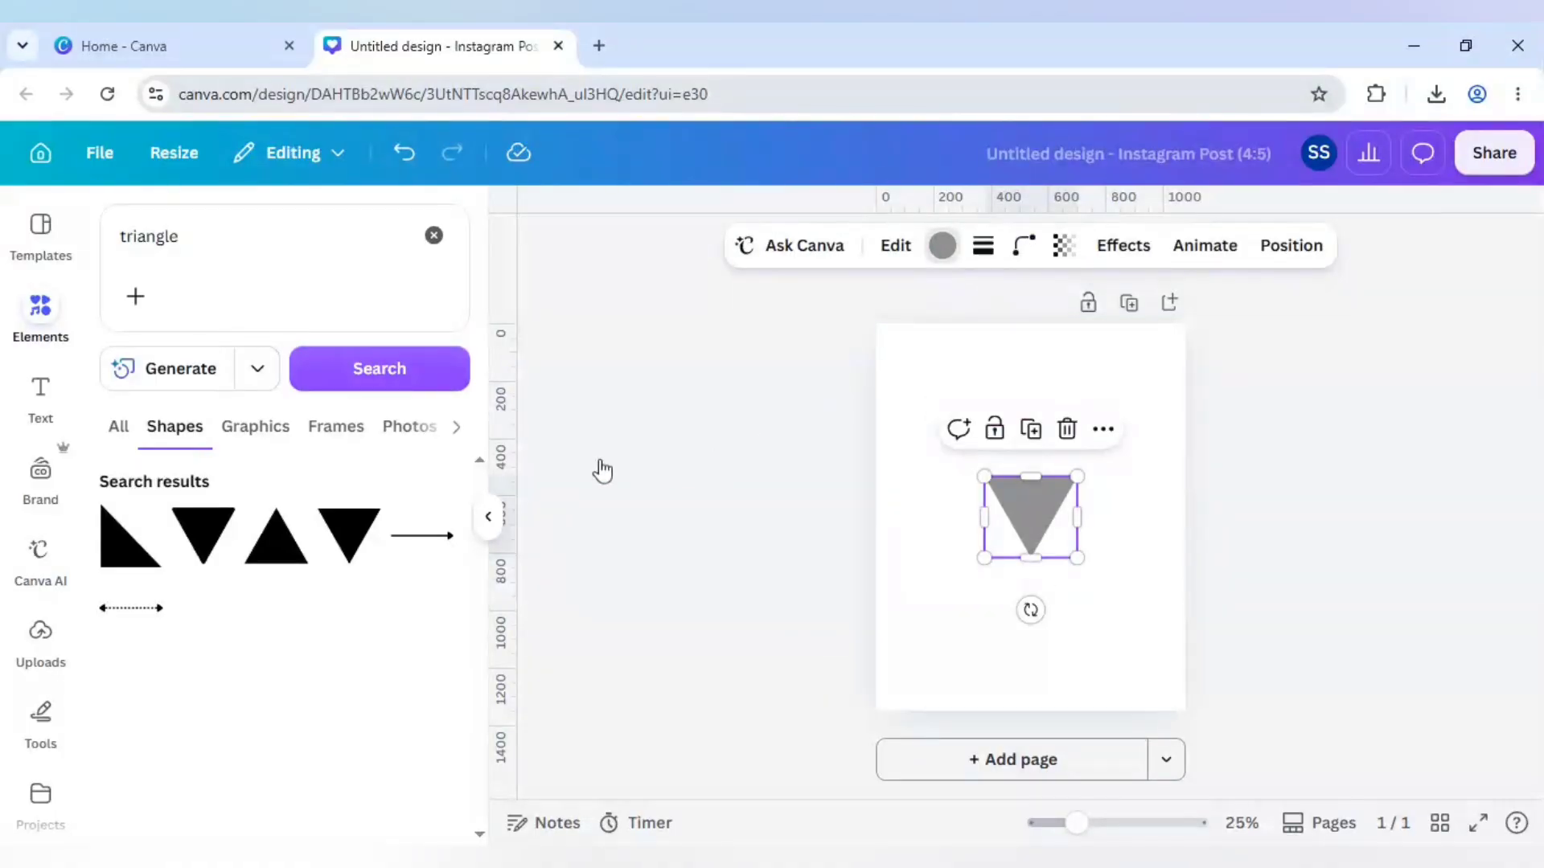
click(172, 467)
key(Escape)
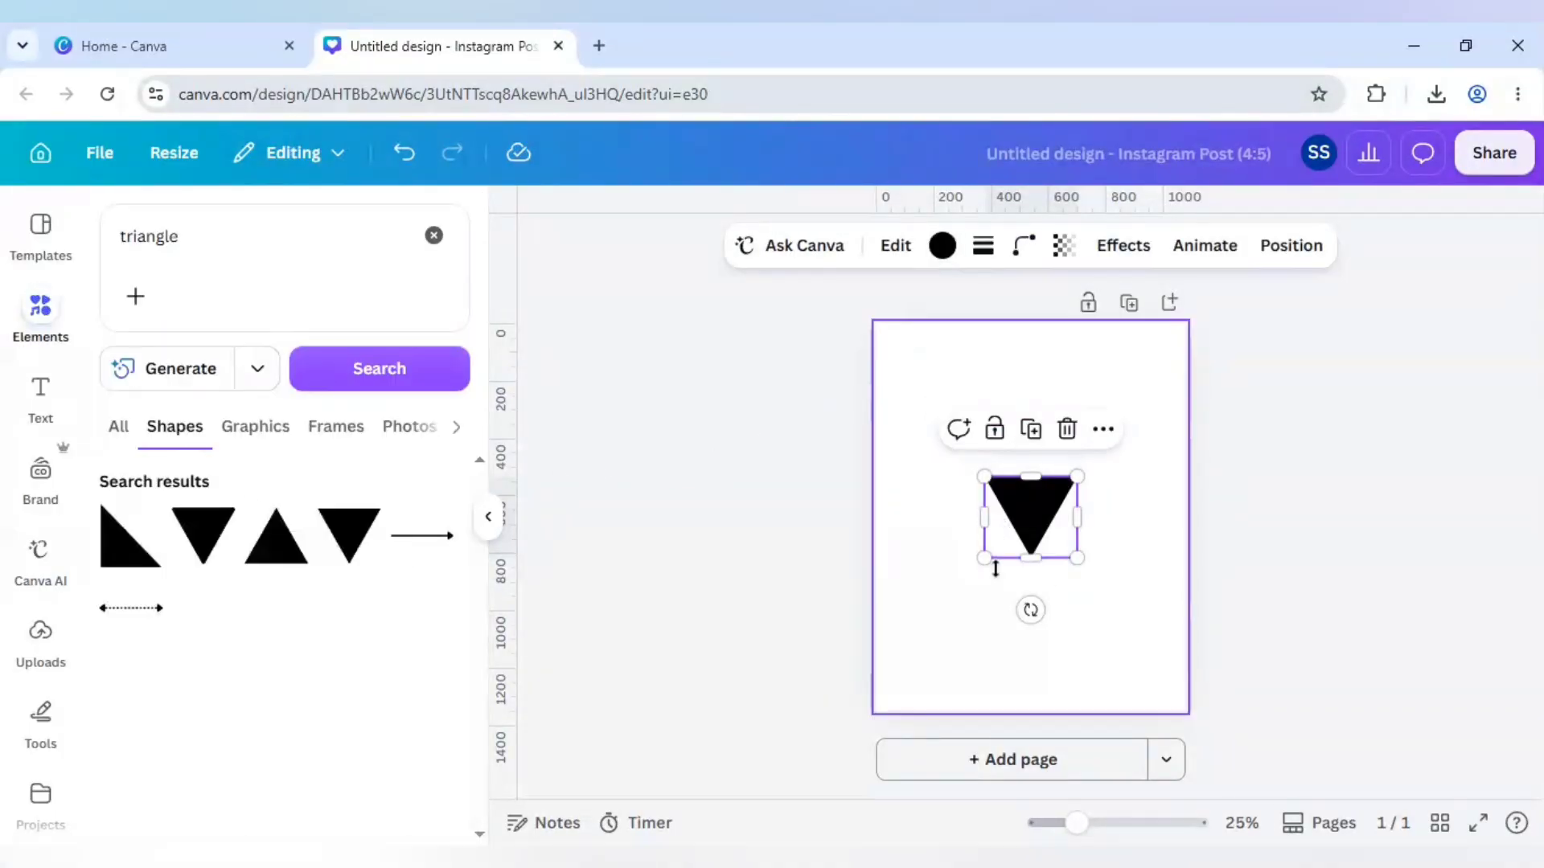
Enlarge the triangle to nearly page height and position it with its right corner at the page's upper-right corner, overflowing the left edge.
drag(985, 558, 775, 740)
drag(1003, 614, 1125, 436)
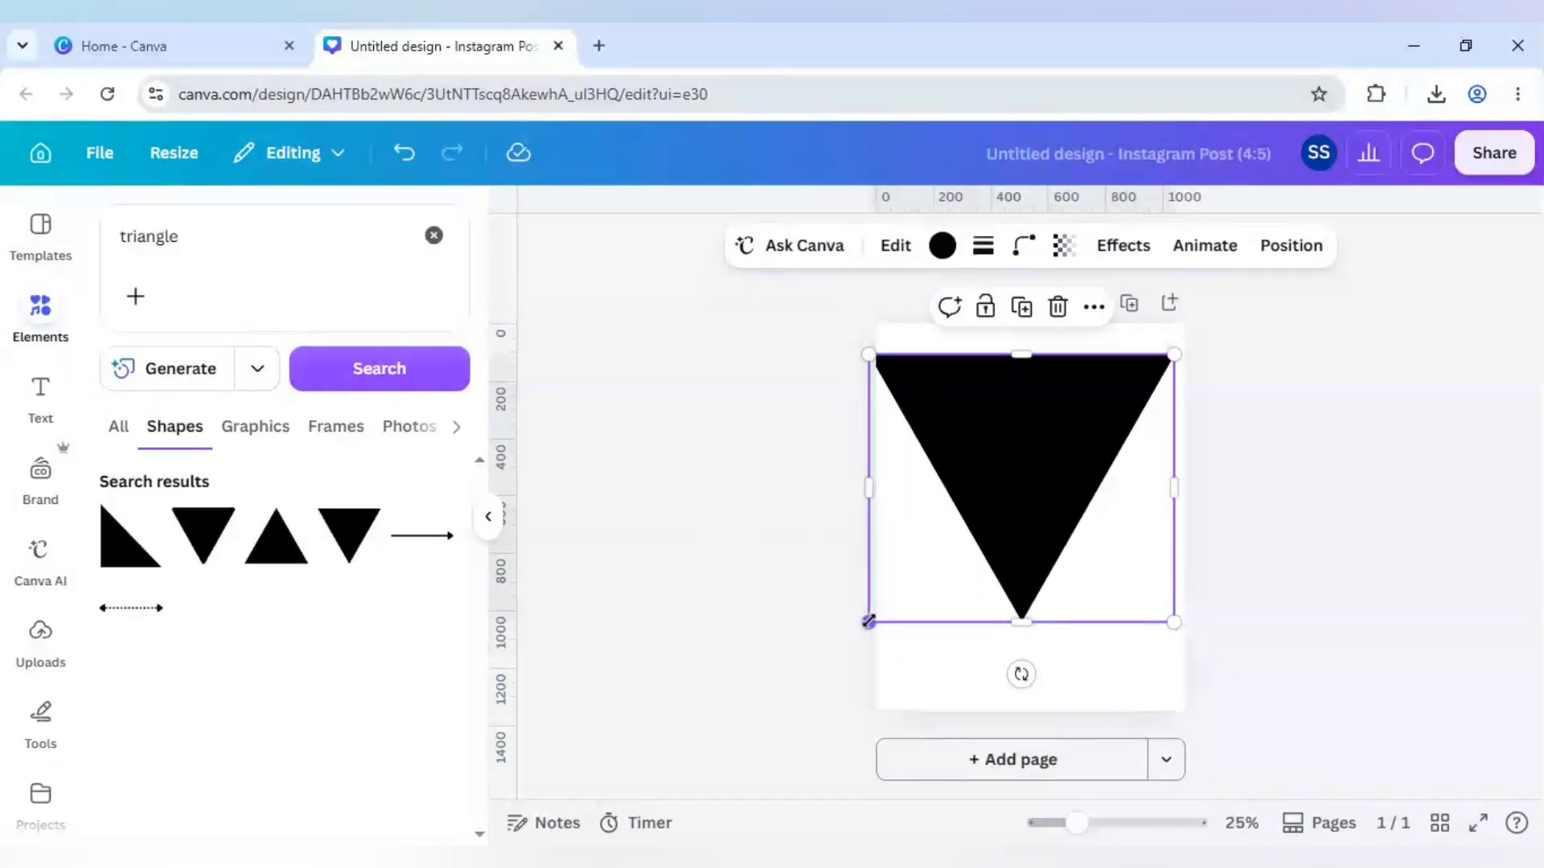
drag(869, 621, 728, 746)
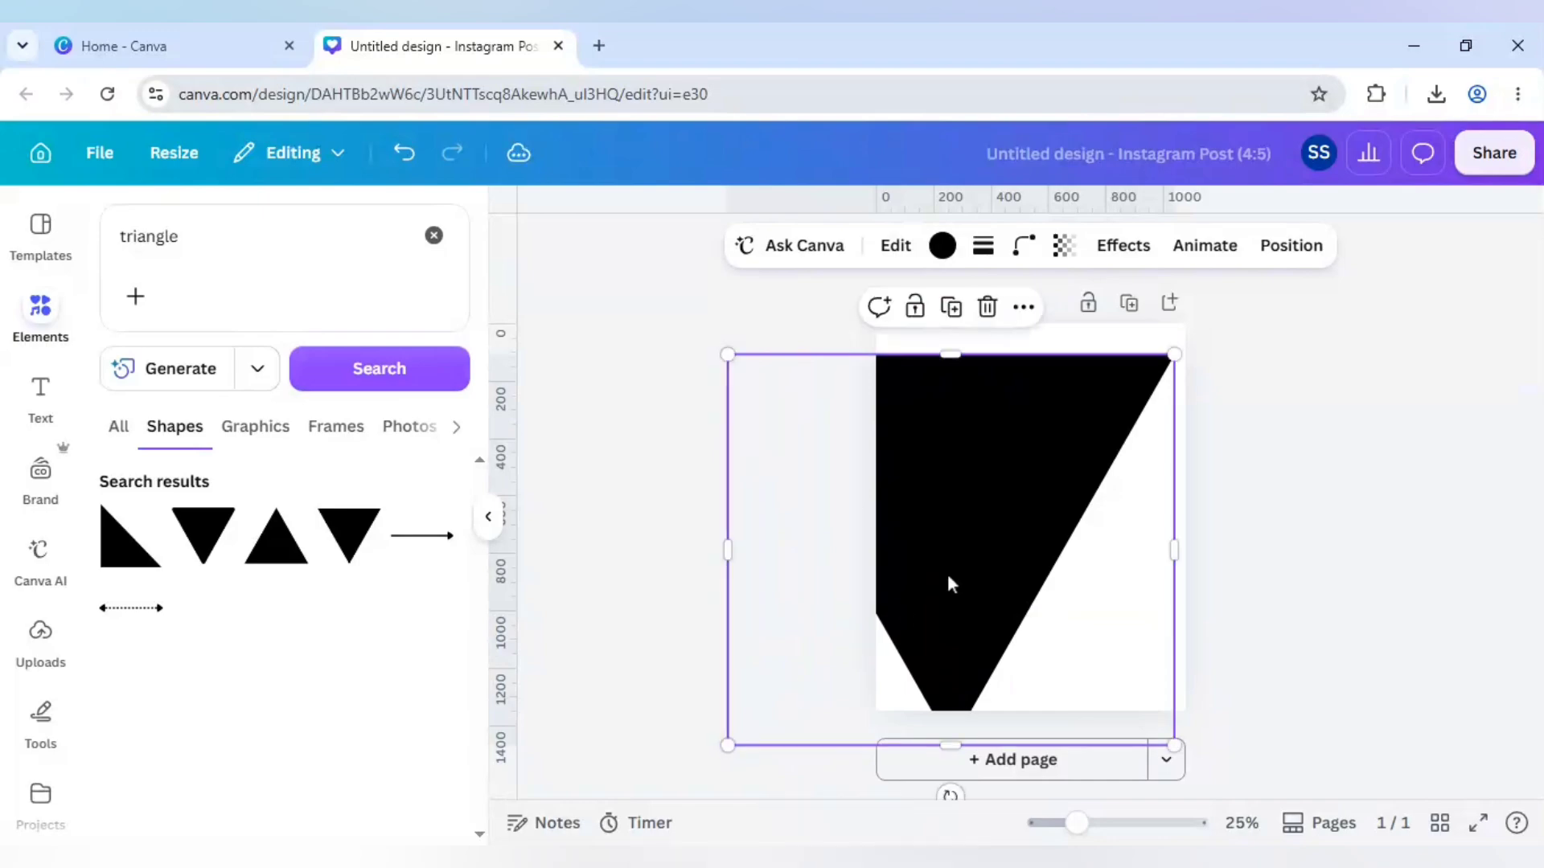
mouse_move(948, 586)
mouse_down()
mouse_move(968, 565)
mouse_move(950, 561)
mouse_up()
click(1075, 534)
drag(1027, 531, 1038, 486)
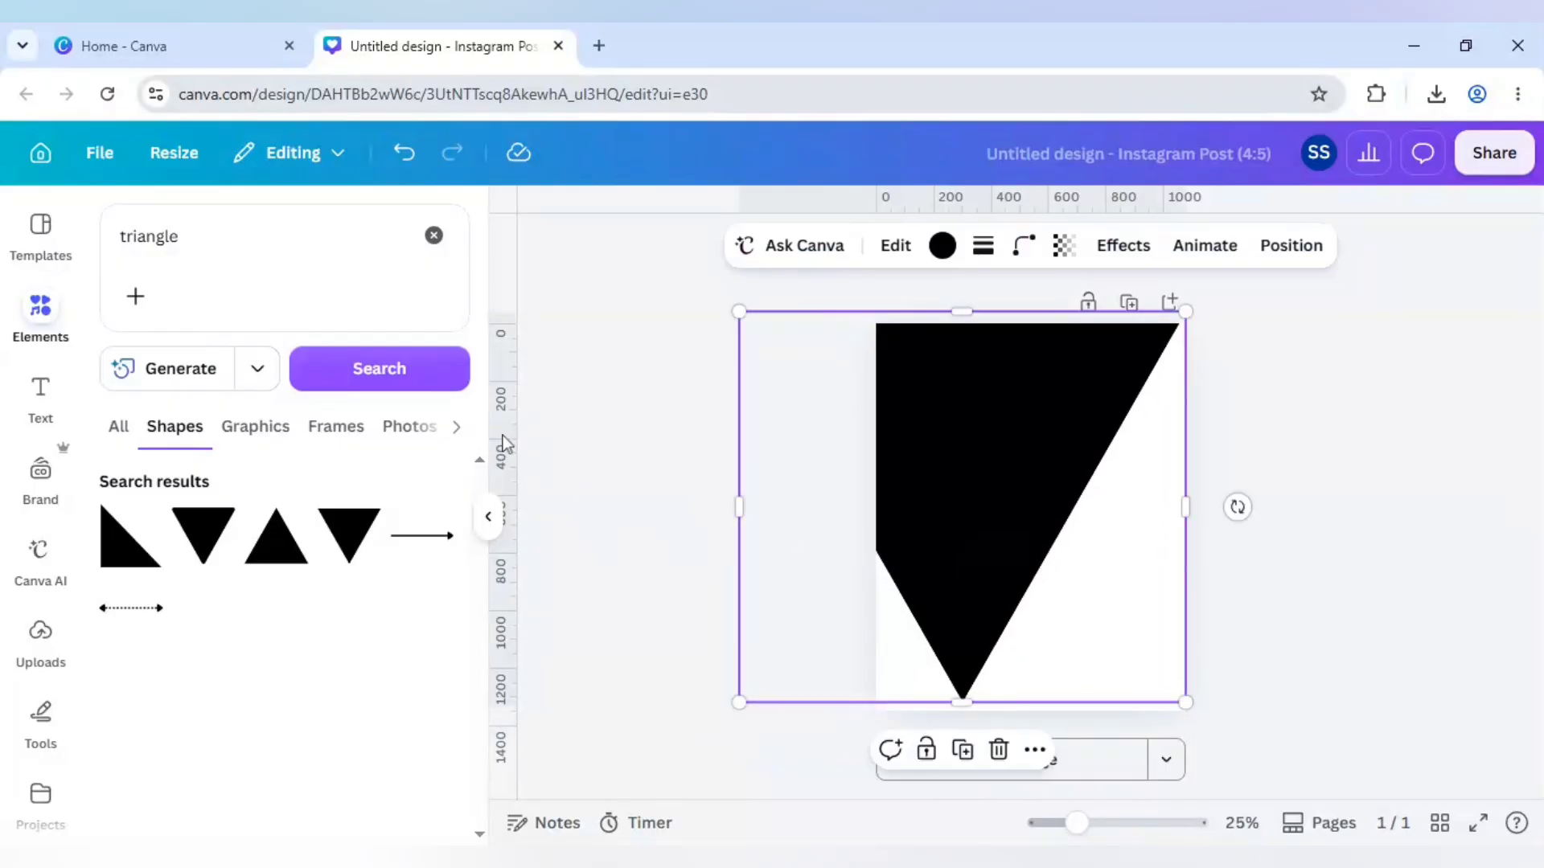
Add a square shape and move it to the page's upper-left corner, overlapping the page edges.
click(689, 467)
key(r)
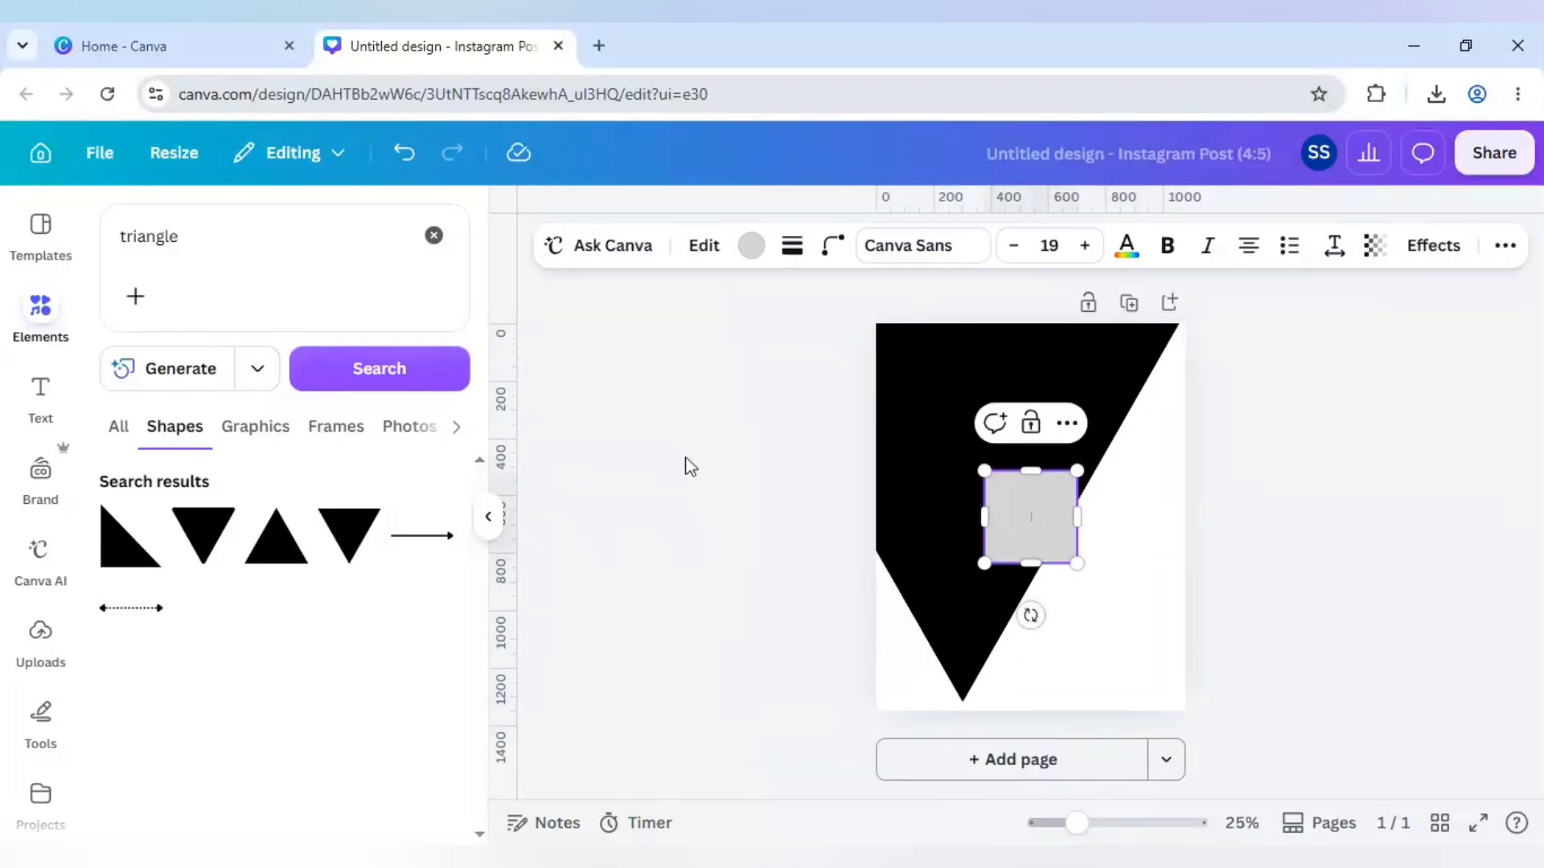
click(928, 478)
click(1019, 524)
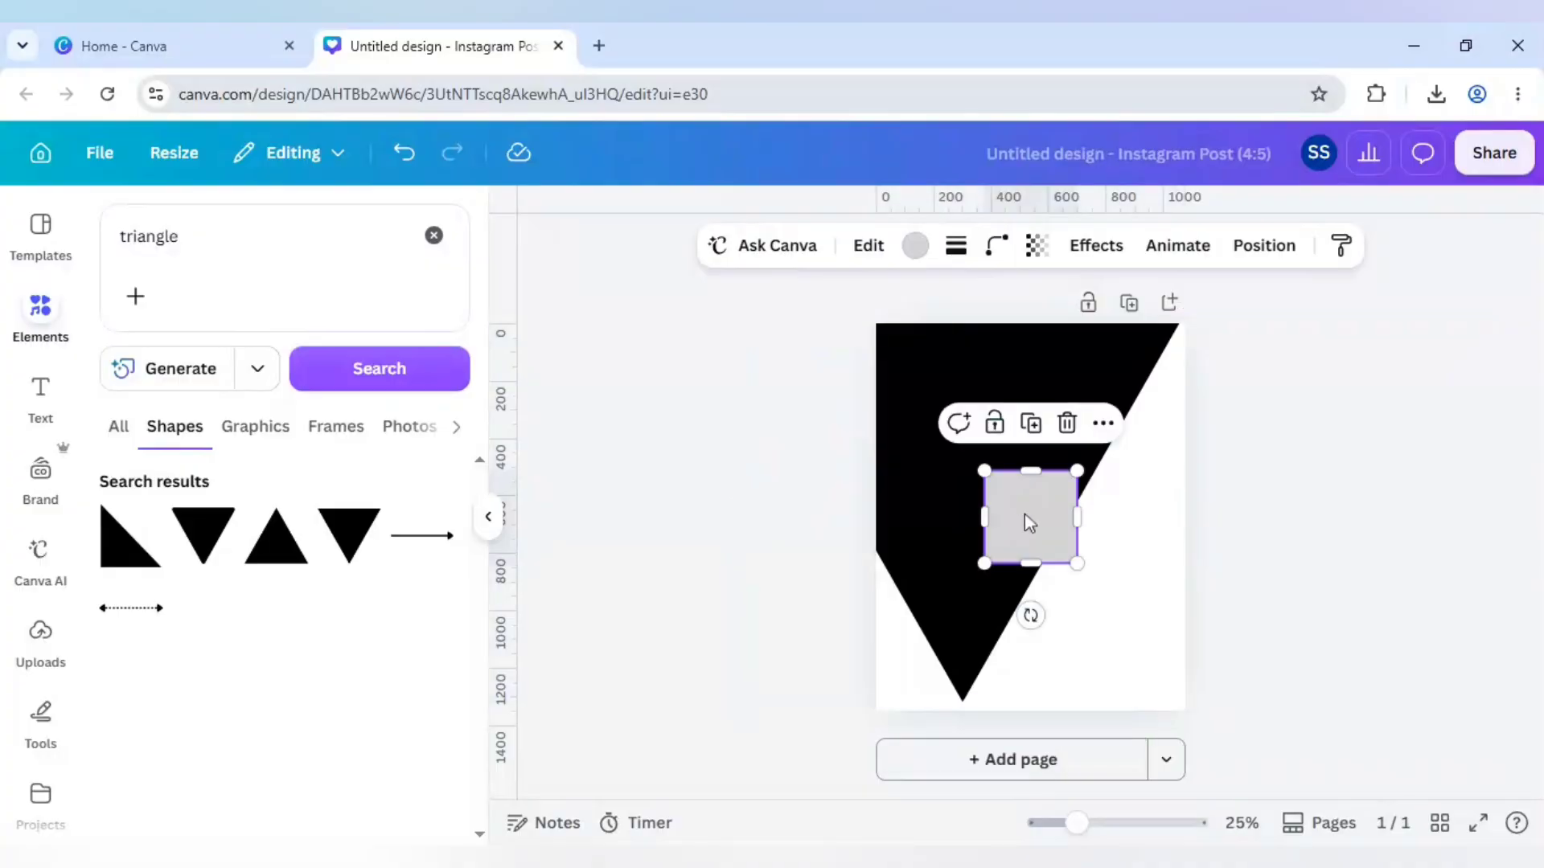
drag(1027, 517, 889, 354)
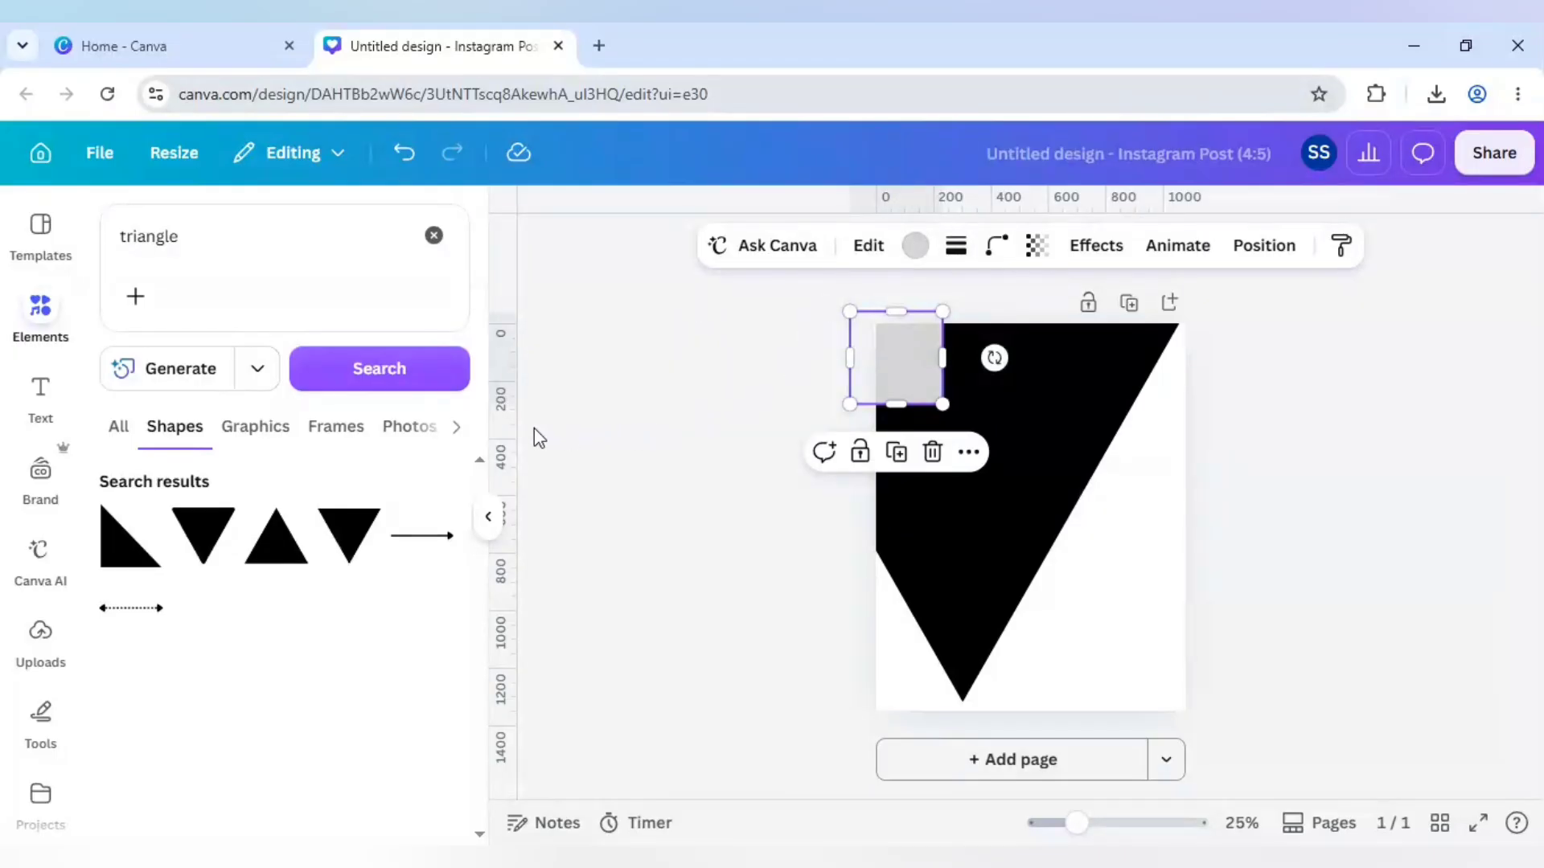
Place a vertical guide at the triangle's lower tip and stretch the square to that guide and down past the page's bottom edge.
drag(514, 429, 964, 455)
click(902, 368)
double_click(902, 357)
drag(942, 358, 963, 354)
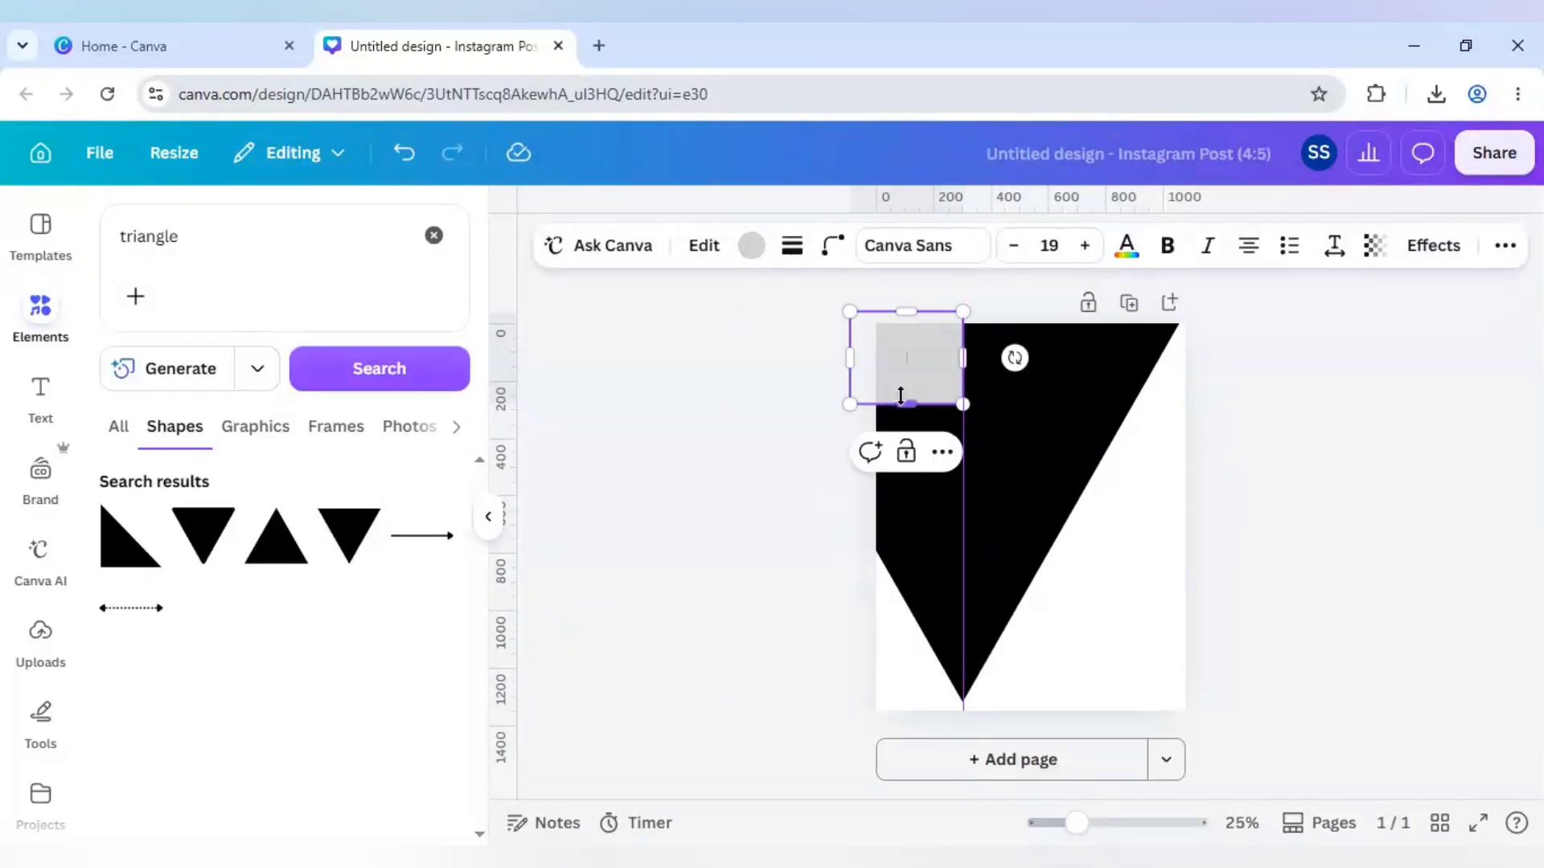
drag(902, 405, 878, 769)
click(751, 476)
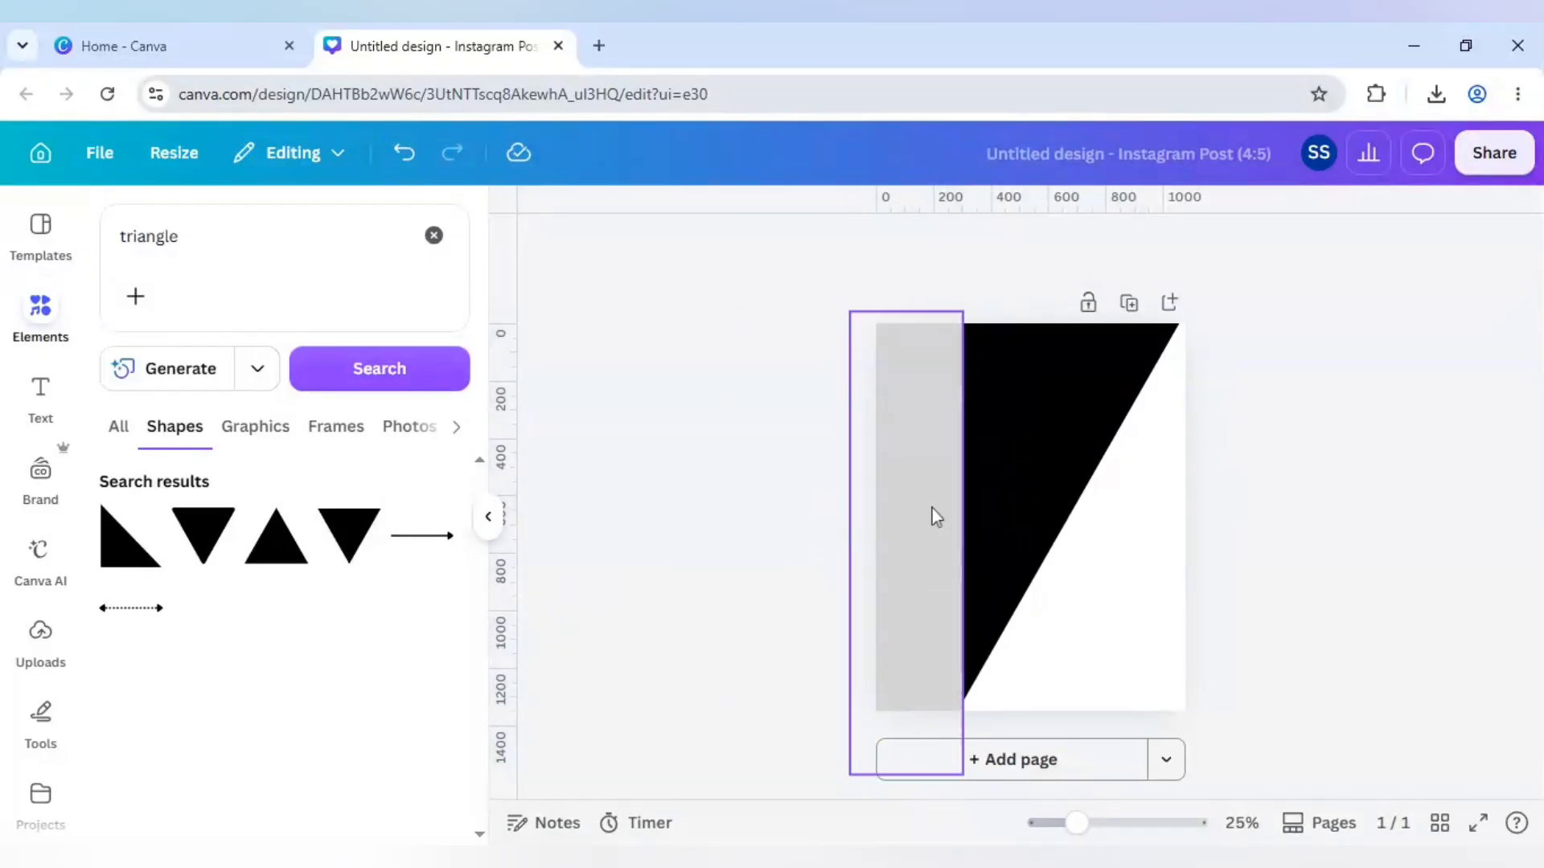
Fill the tall grey rectangle with white to mask the triangle's left half.
click(933, 517)
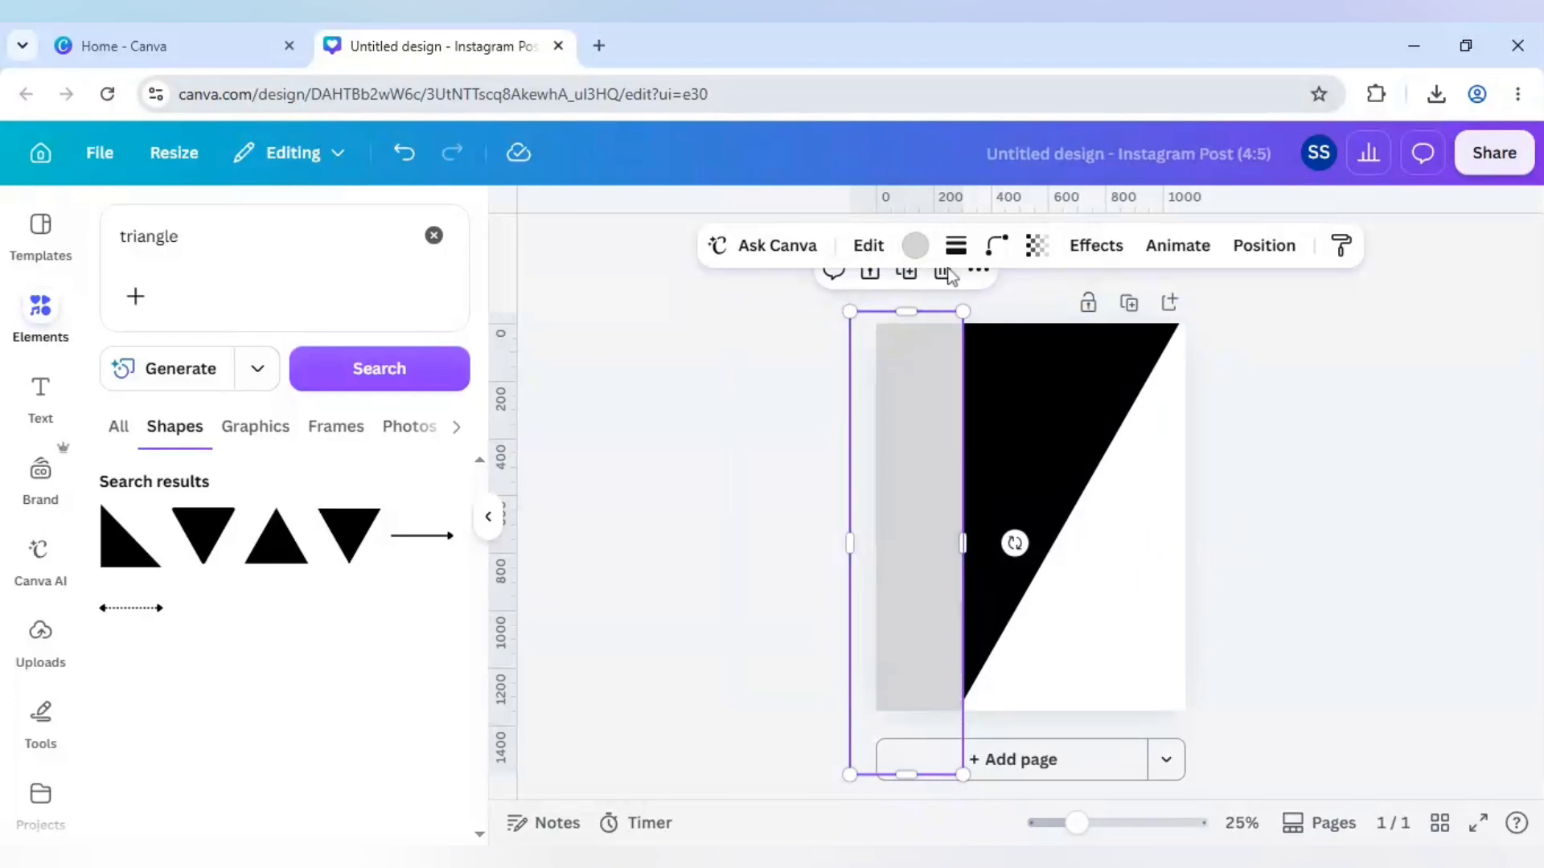
click(915, 246)
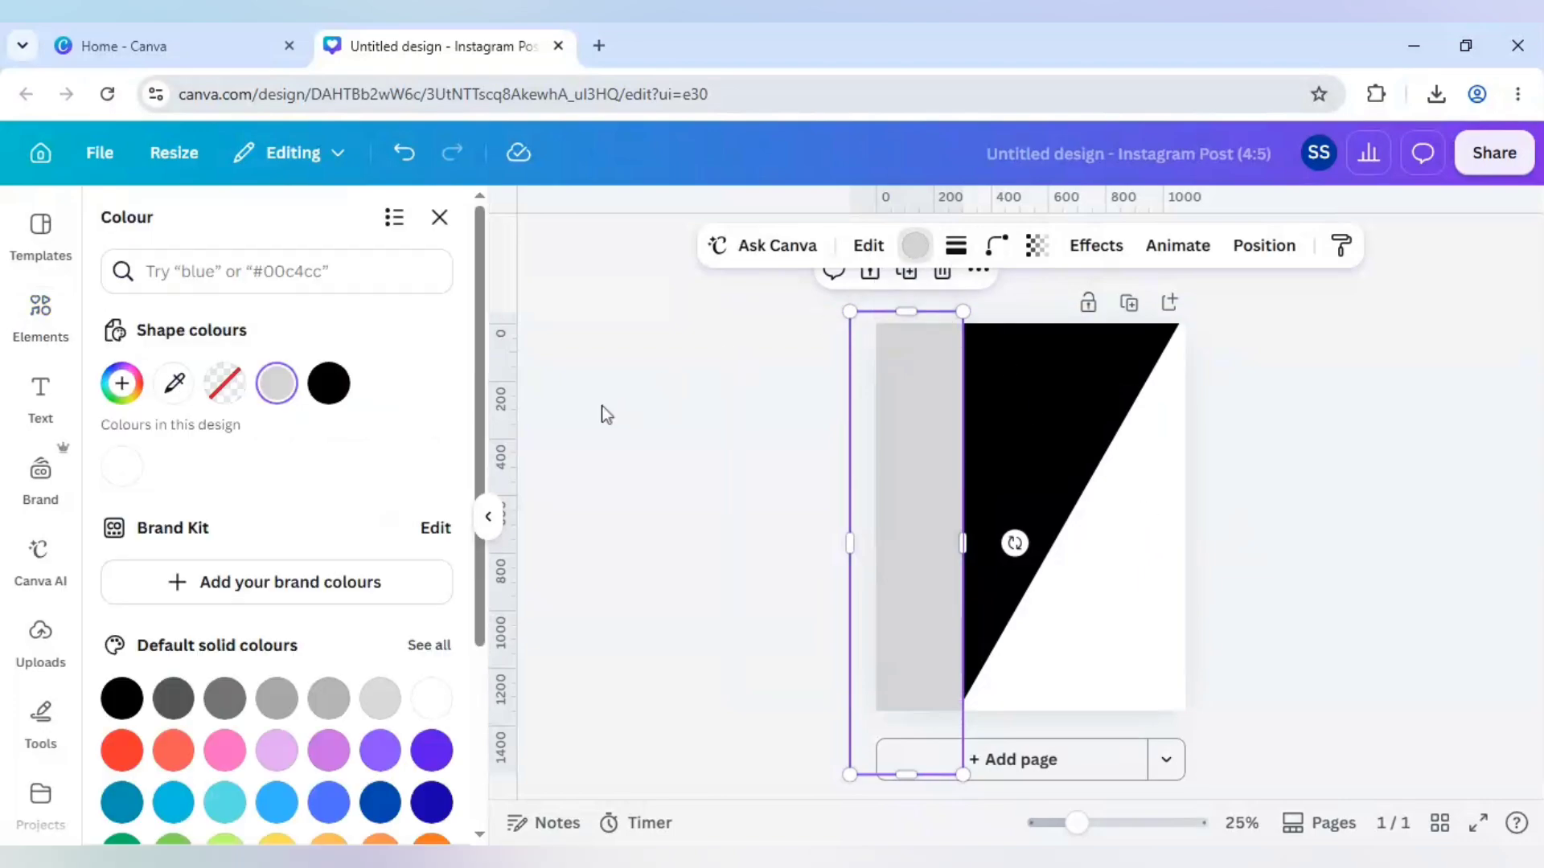
click(429, 696)
click(488, 516)
click(593, 465)
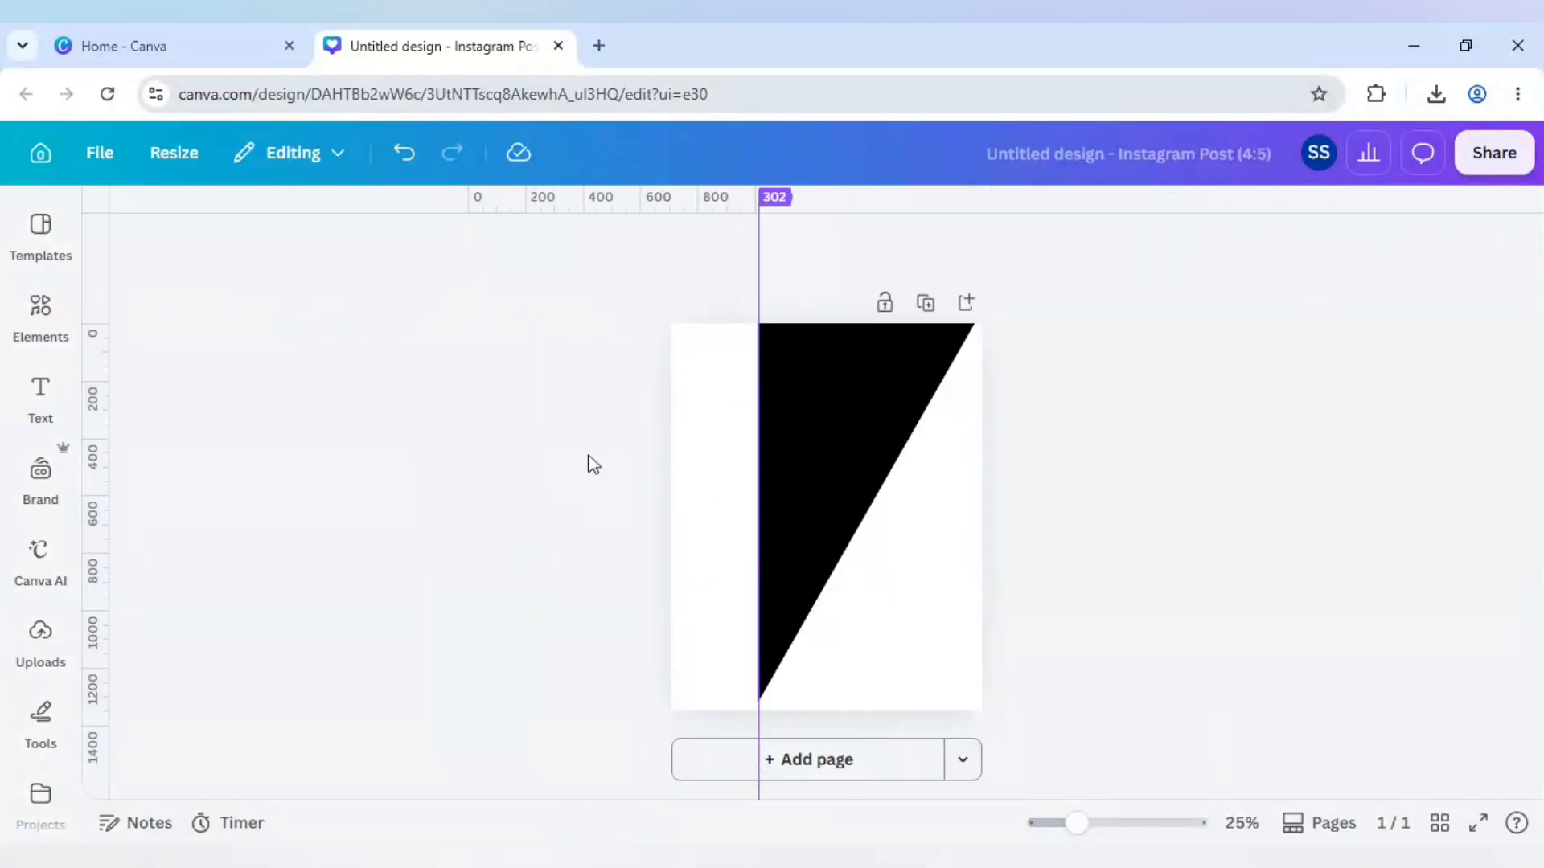
Move the triangle and white rectangle together slightly down and left, and raise the rectangle back to the page's top edge.
click(727, 482)
shift+click(831, 471)
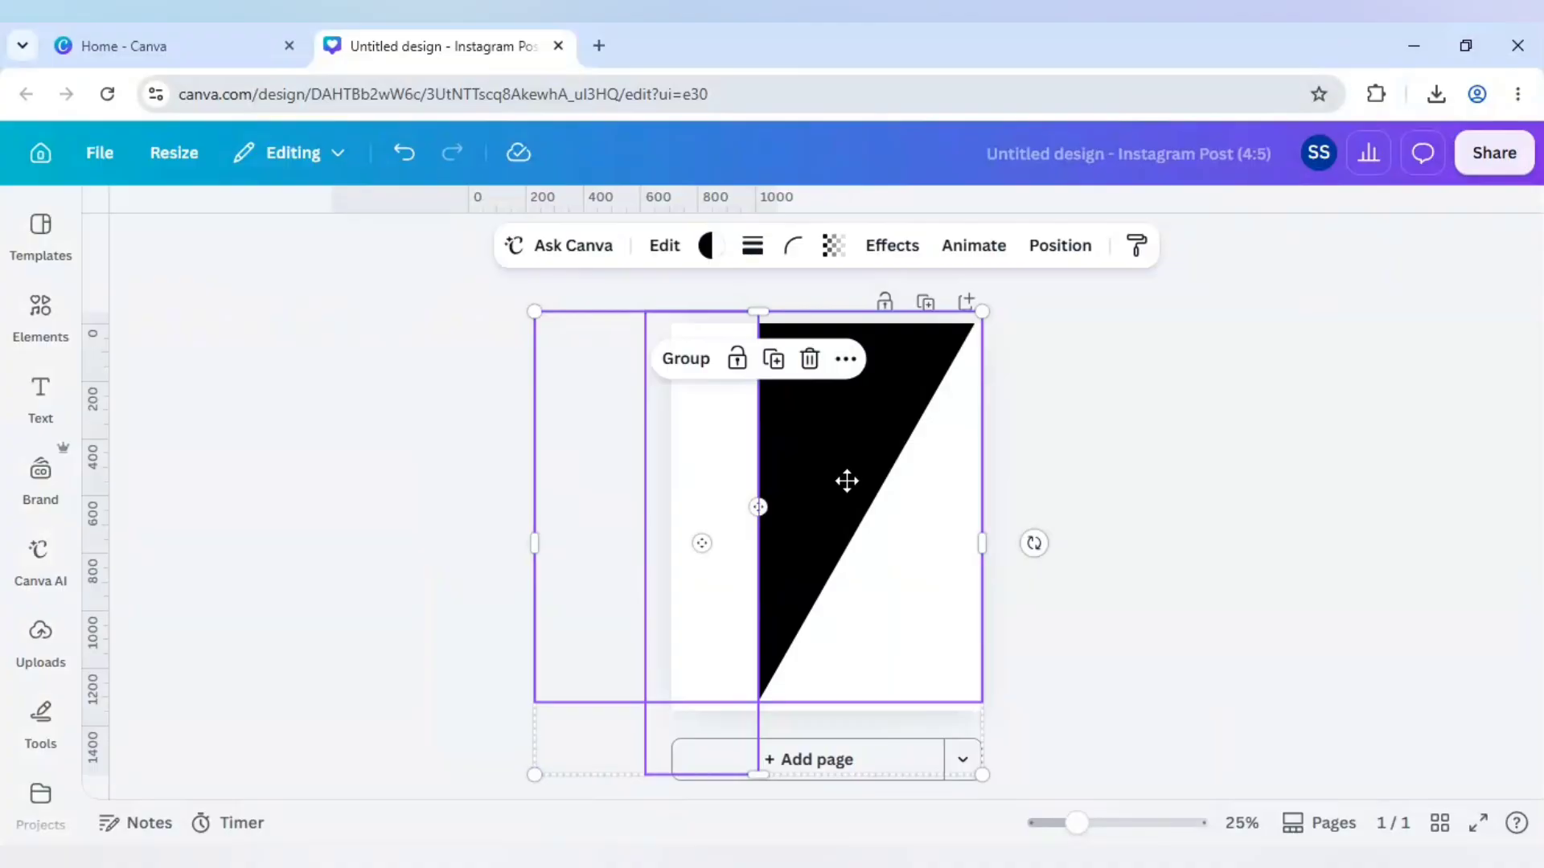
drag(847, 480, 841, 478)
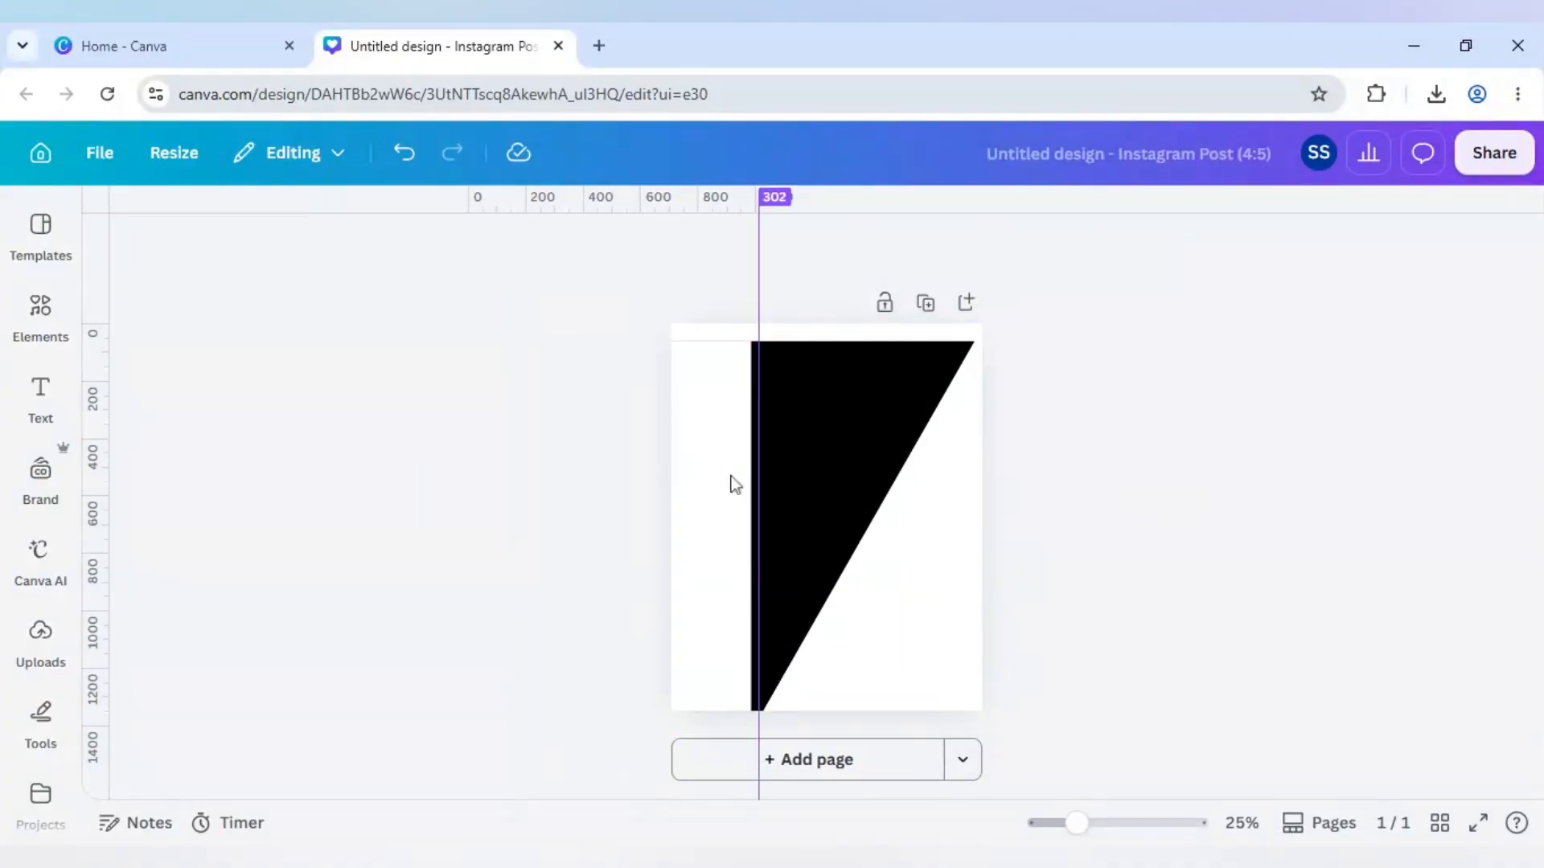
click(685, 350)
drag(695, 341, 693, 325)
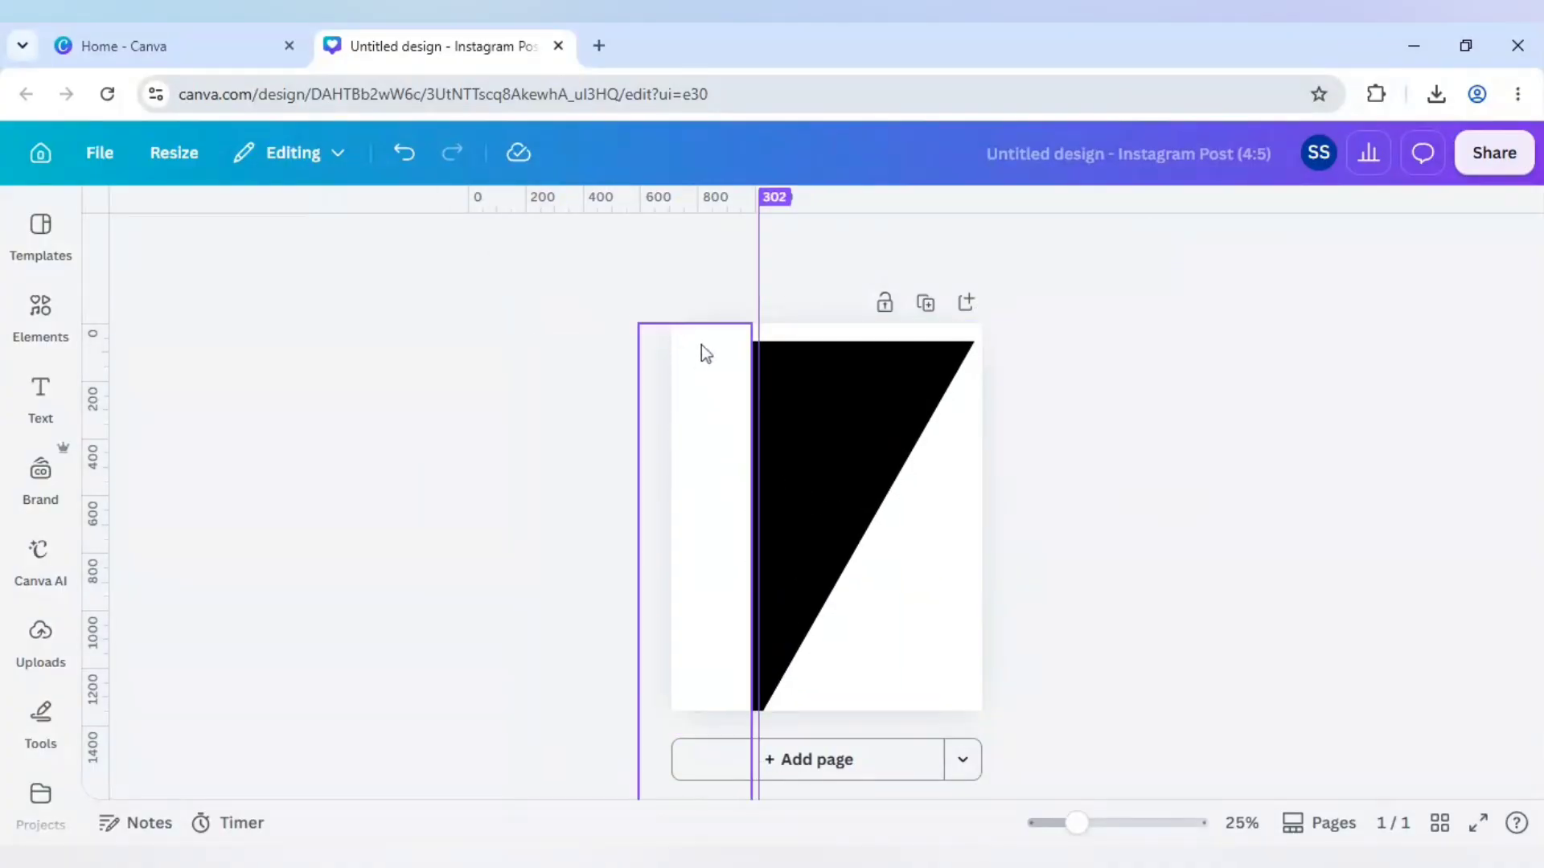
Lay a horizontal copy of the white rectangle across the lower page to cut off the triangle's tip, enlarging it slightly.
drag(682, 480, 770, 484)
drag(889, 575, 784, 493)
drag(844, 541, 826, 688)
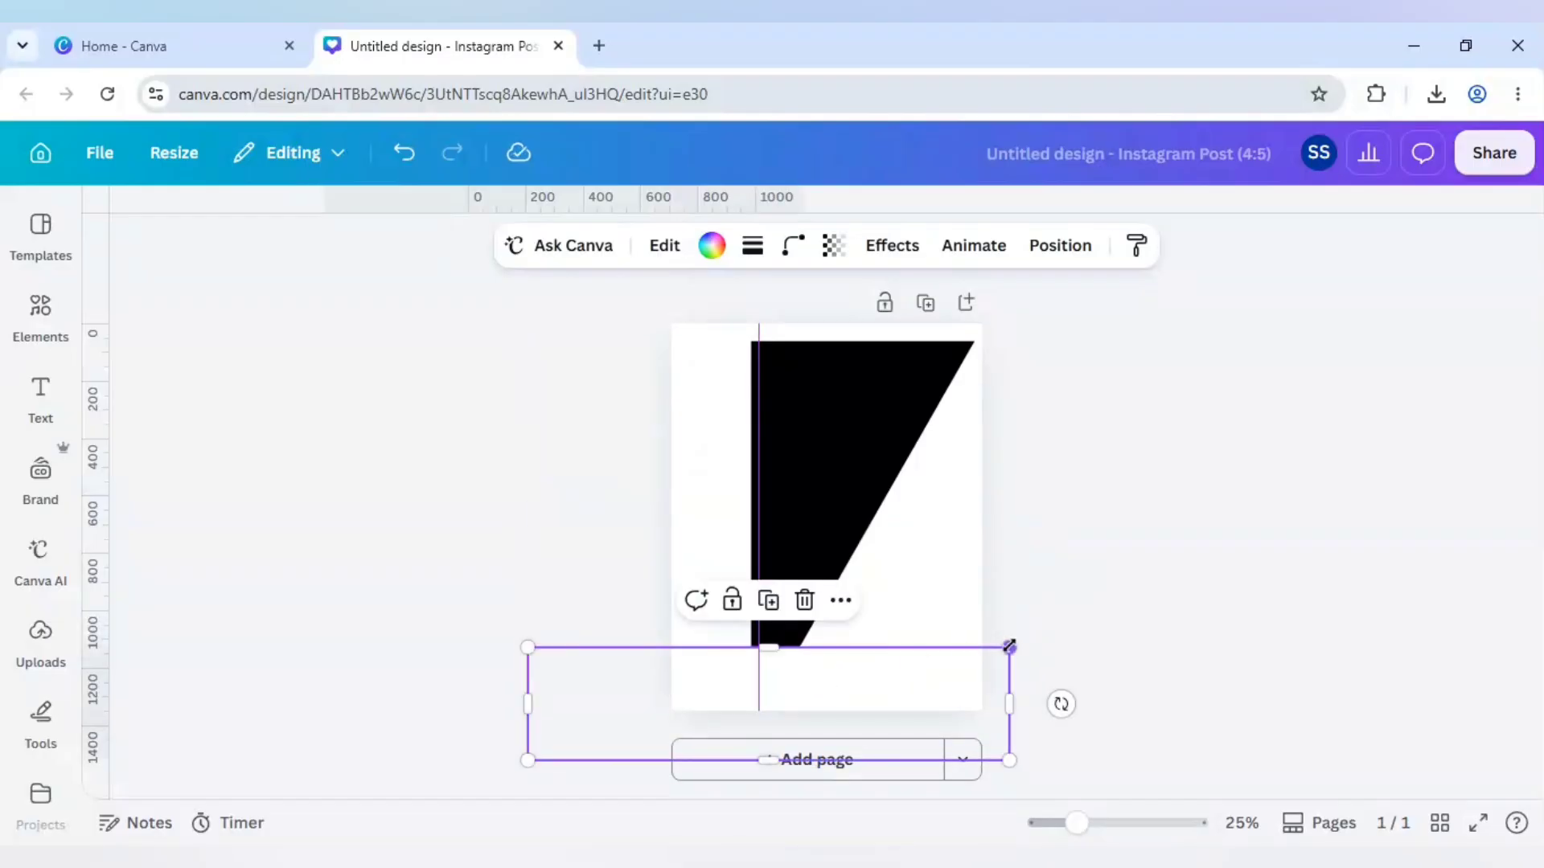
drag(1009, 646, 1023, 640)
click(1124, 555)
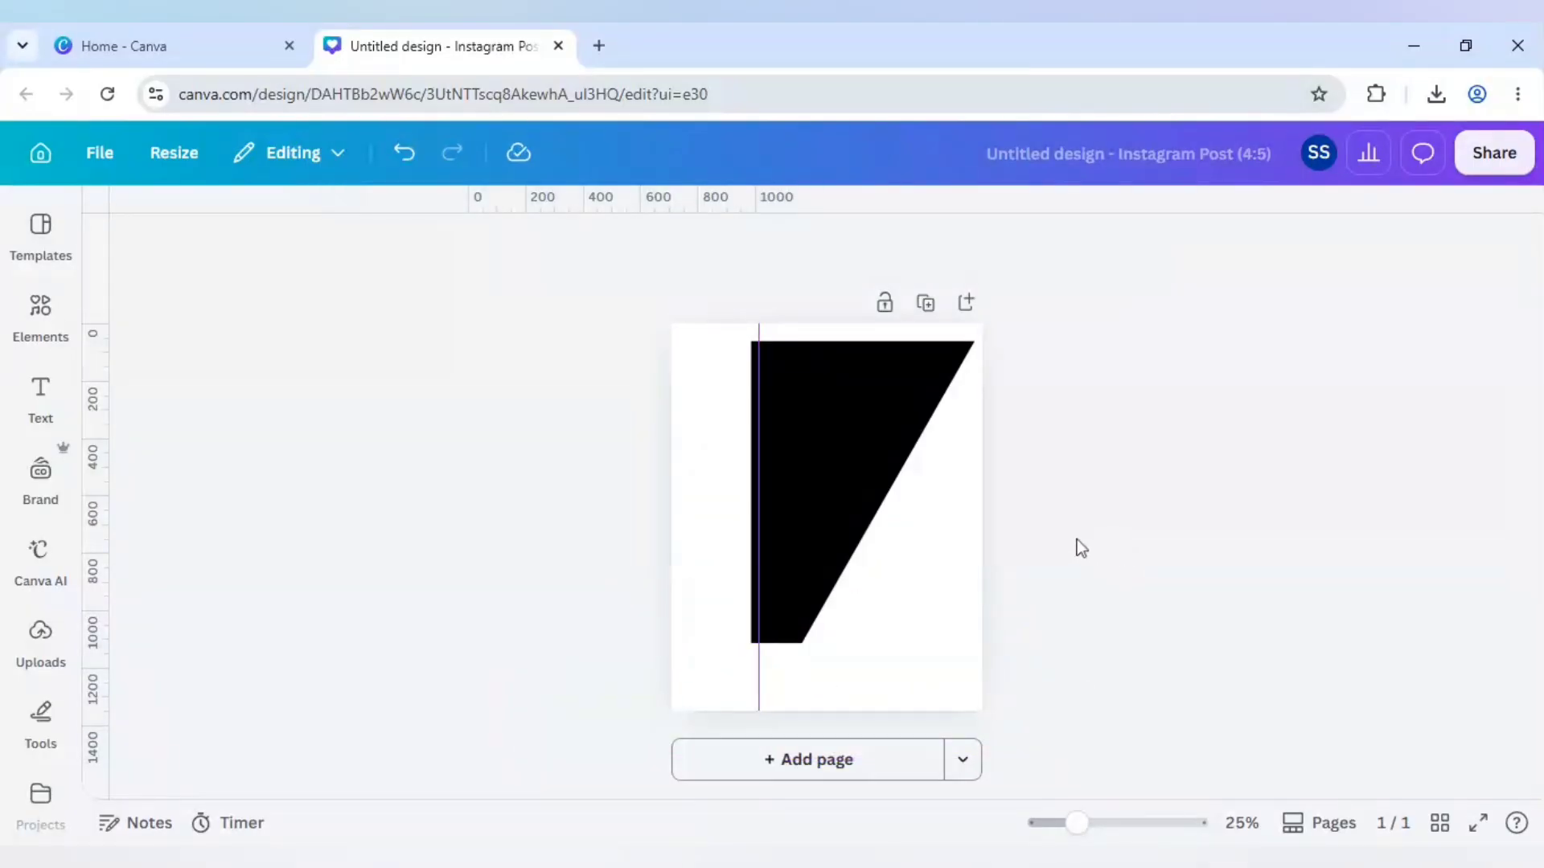
Remove the vertical guide, then add a white horizontal line over the black shape and increase its stroke weight.
drag(760, 326, 759, 193)
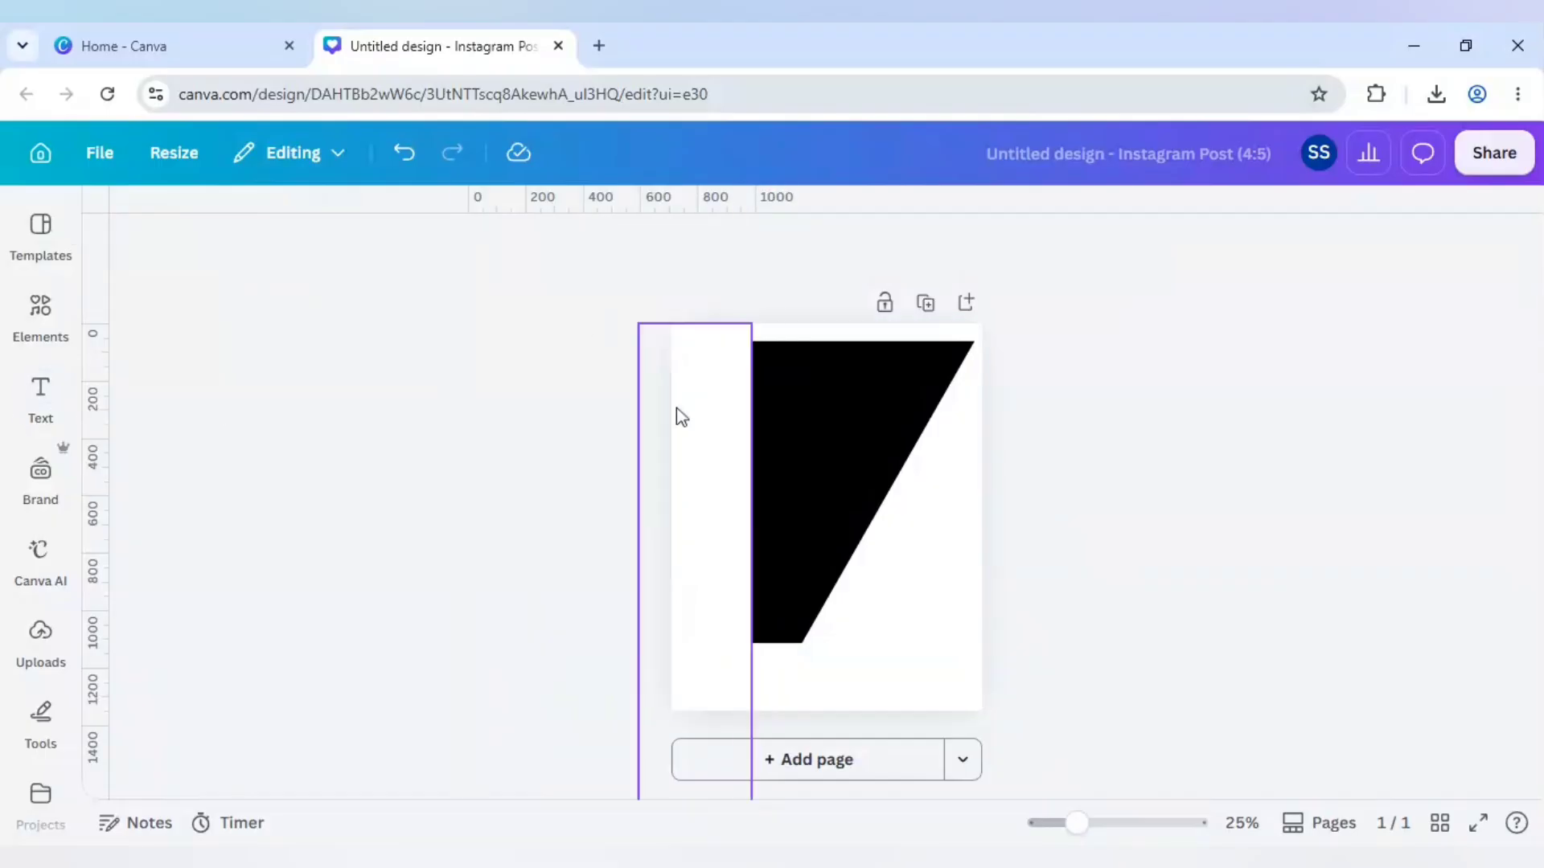
click(864, 447)
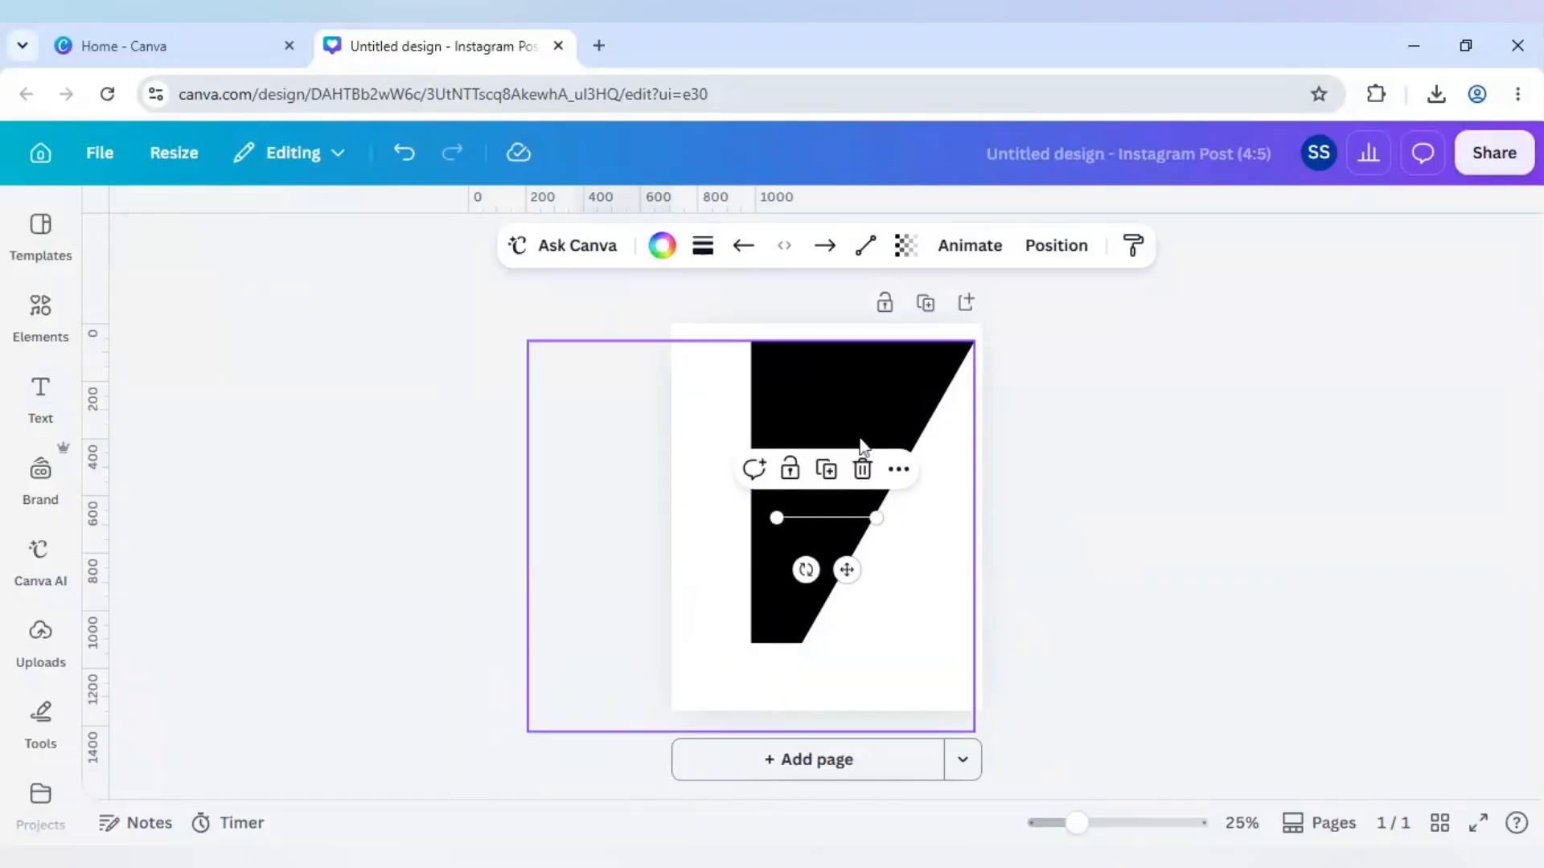
click(703, 246)
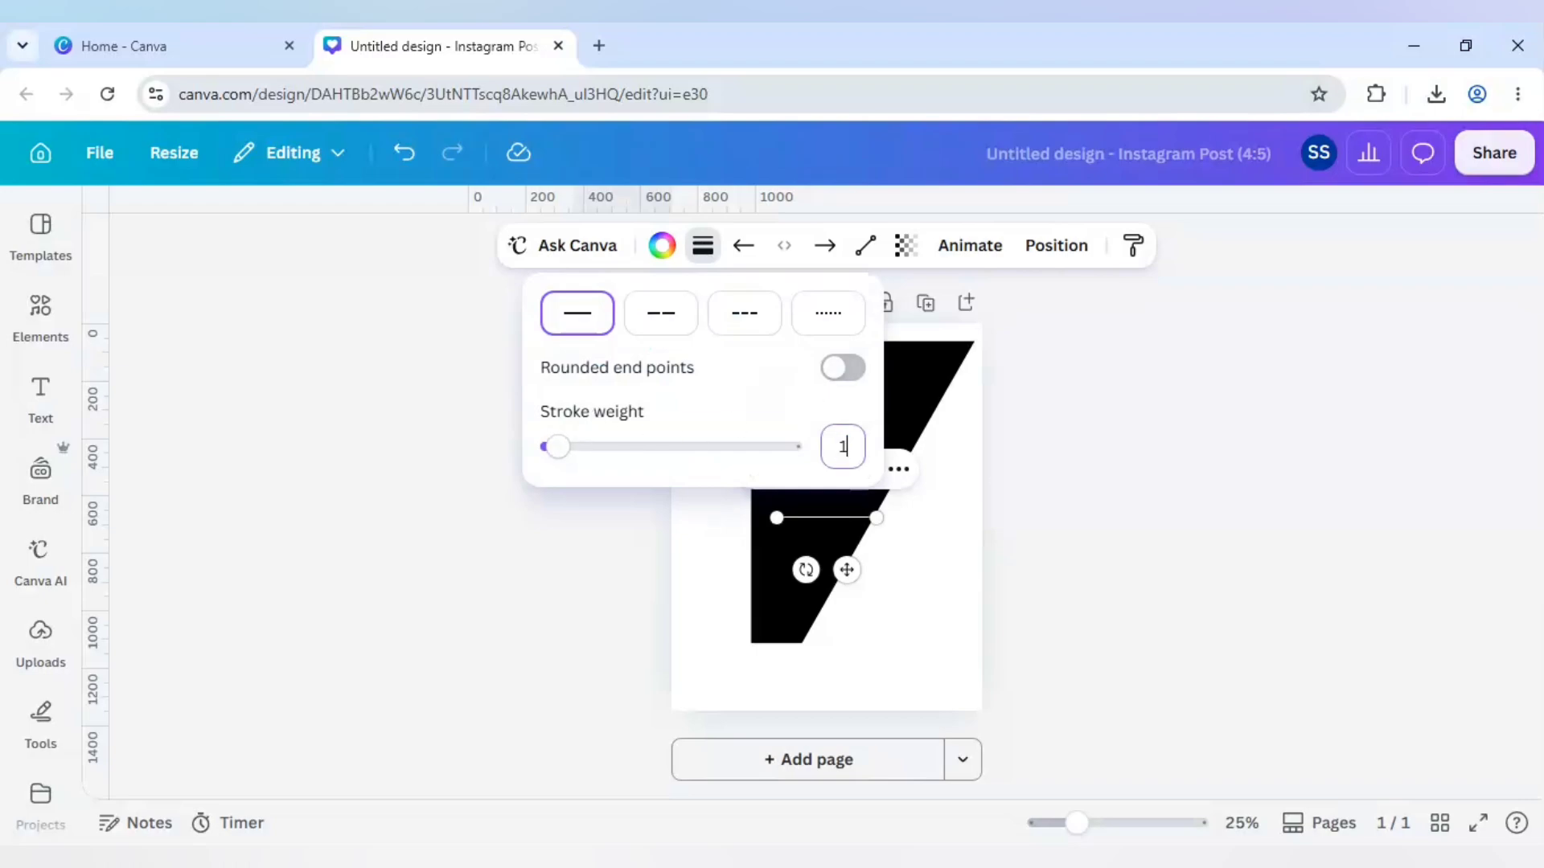
click(832, 516)
key(Escape)
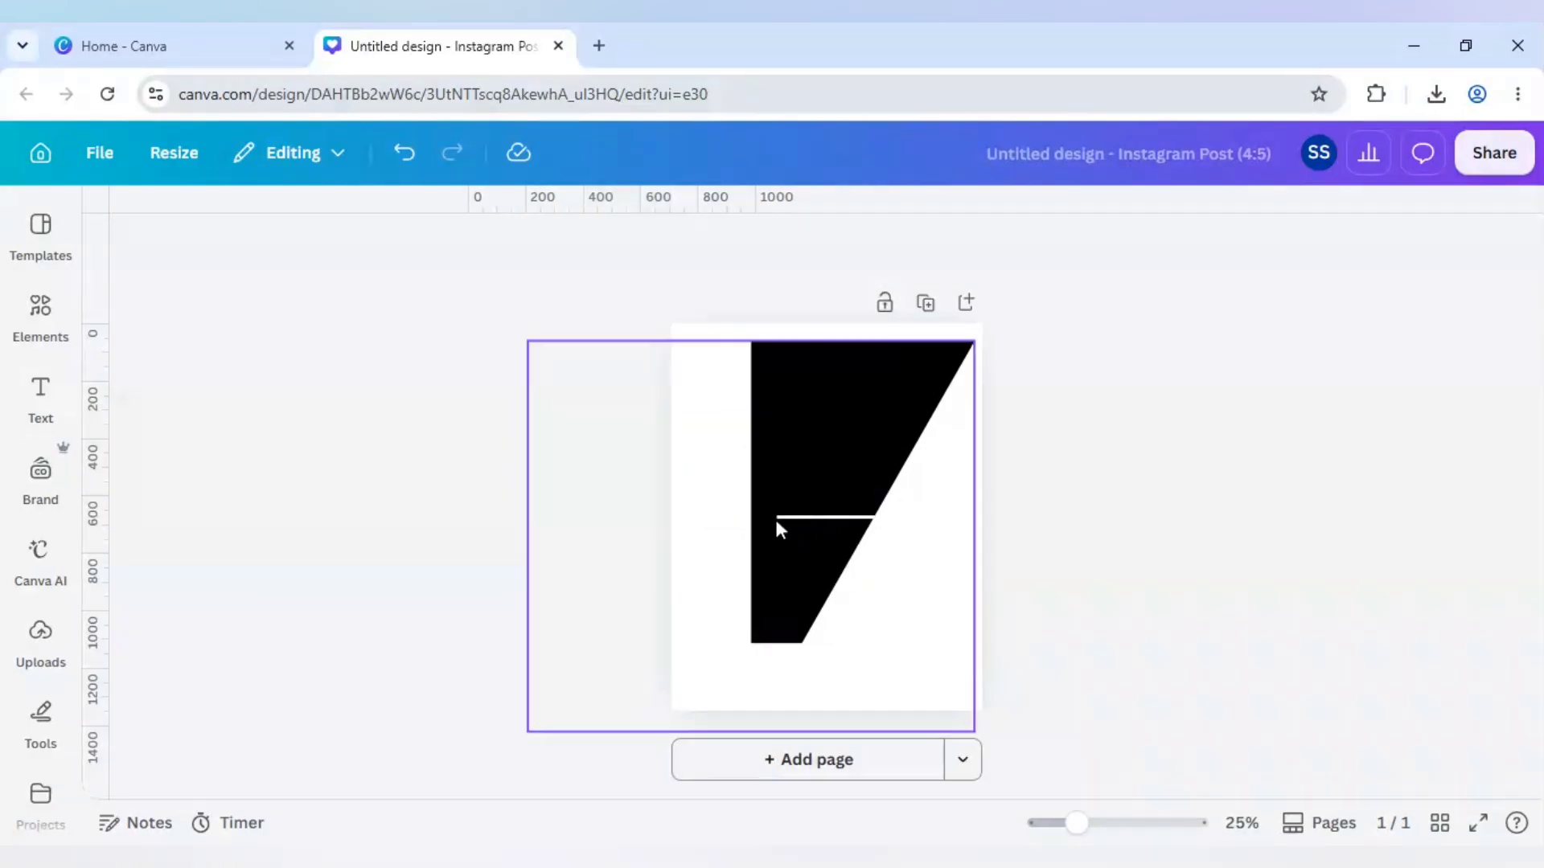
Extend the white line beyond both sides of the black shape and move it up near the shape's upper edge.
click(799, 524)
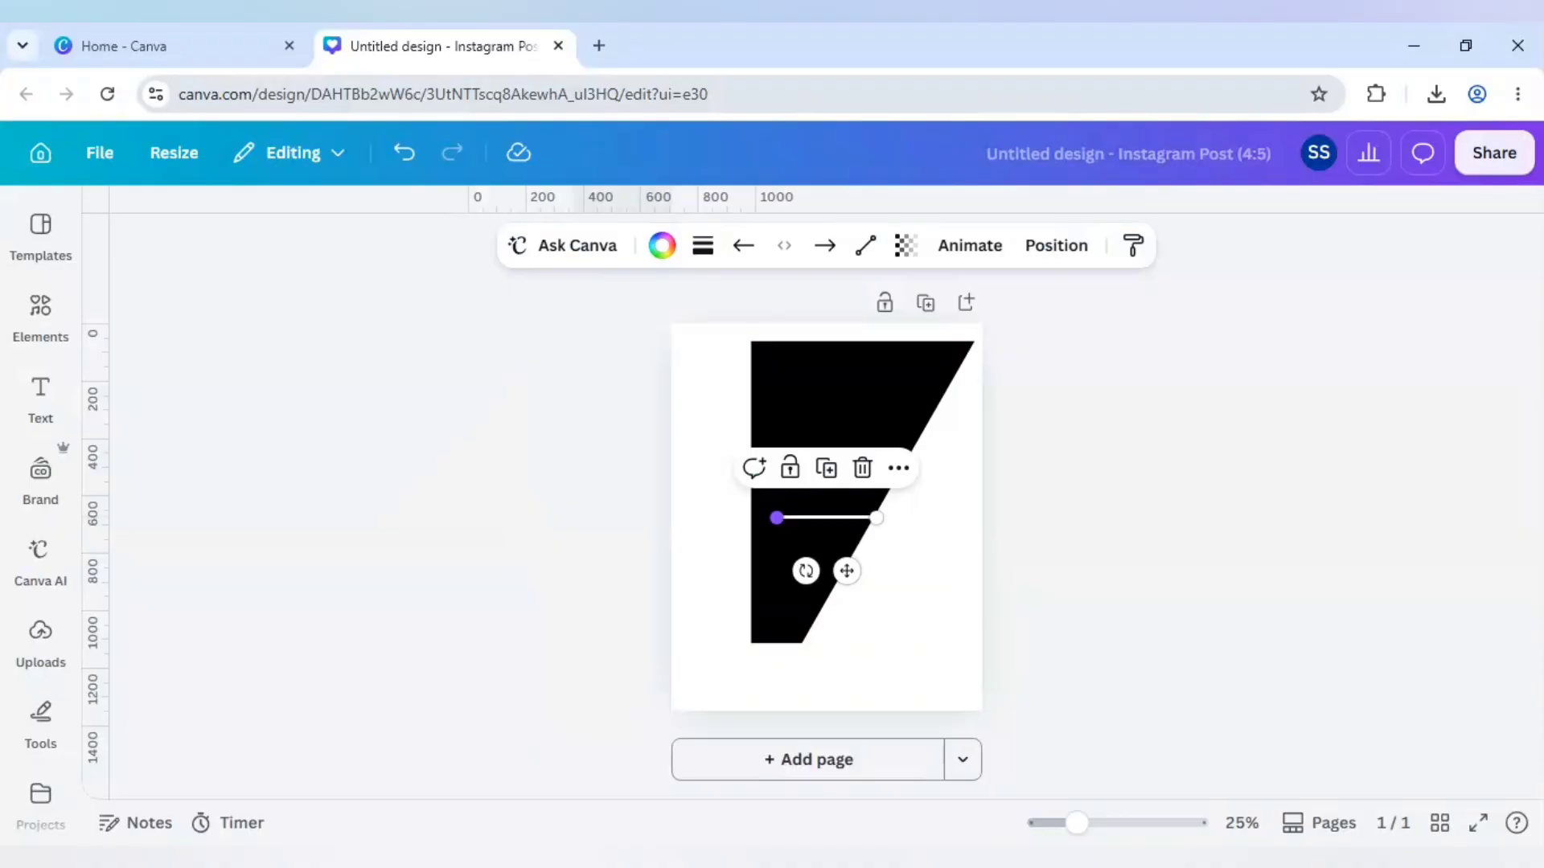
drag(776, 518, 695, 518)
drag(877, 517, 907, 518)
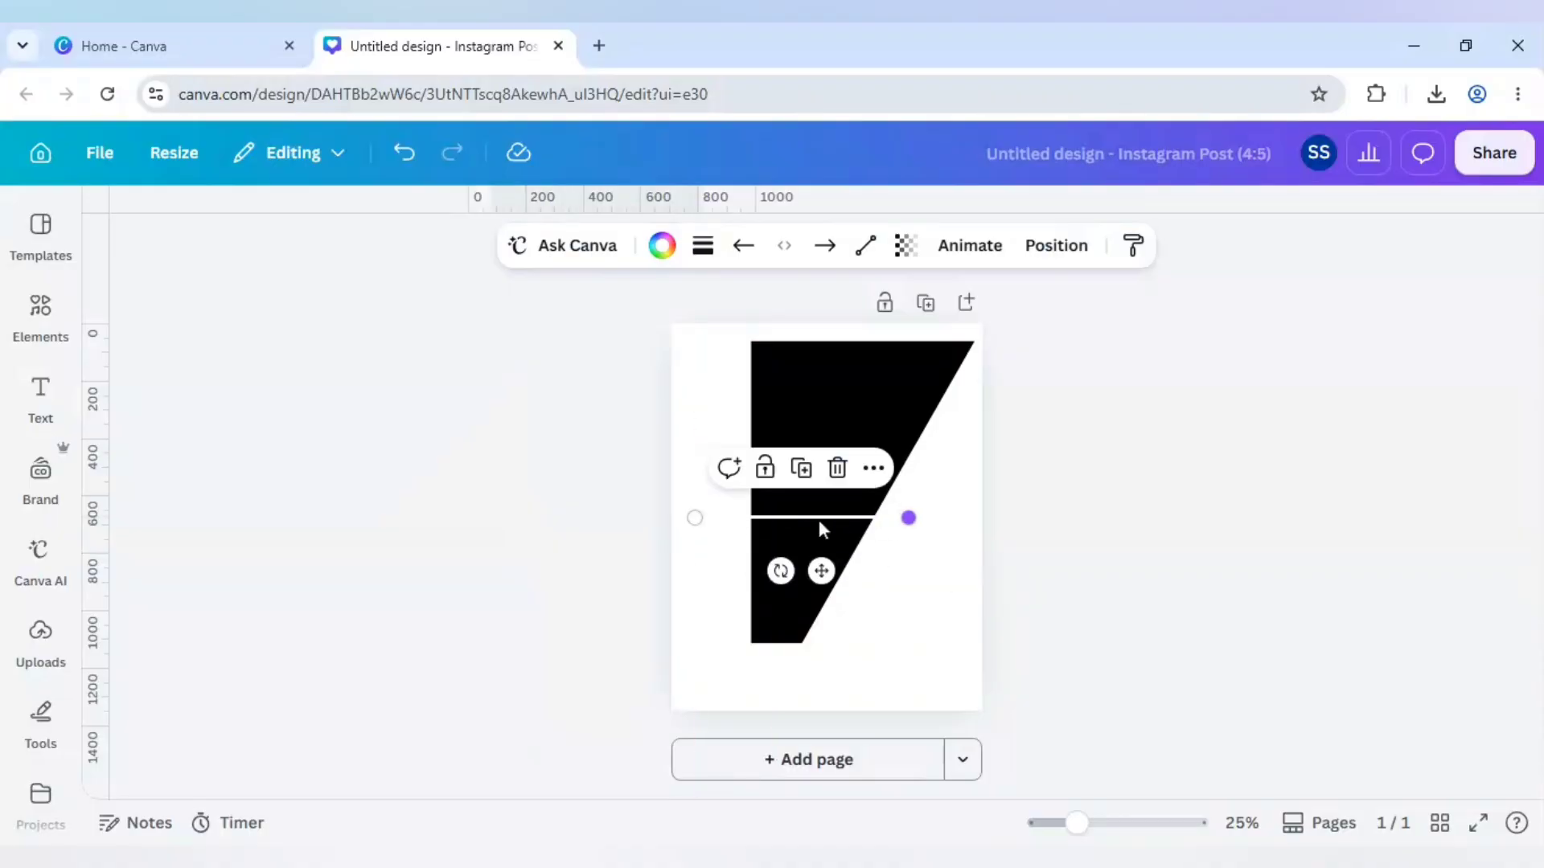
drag(829, 567, 860, 451)
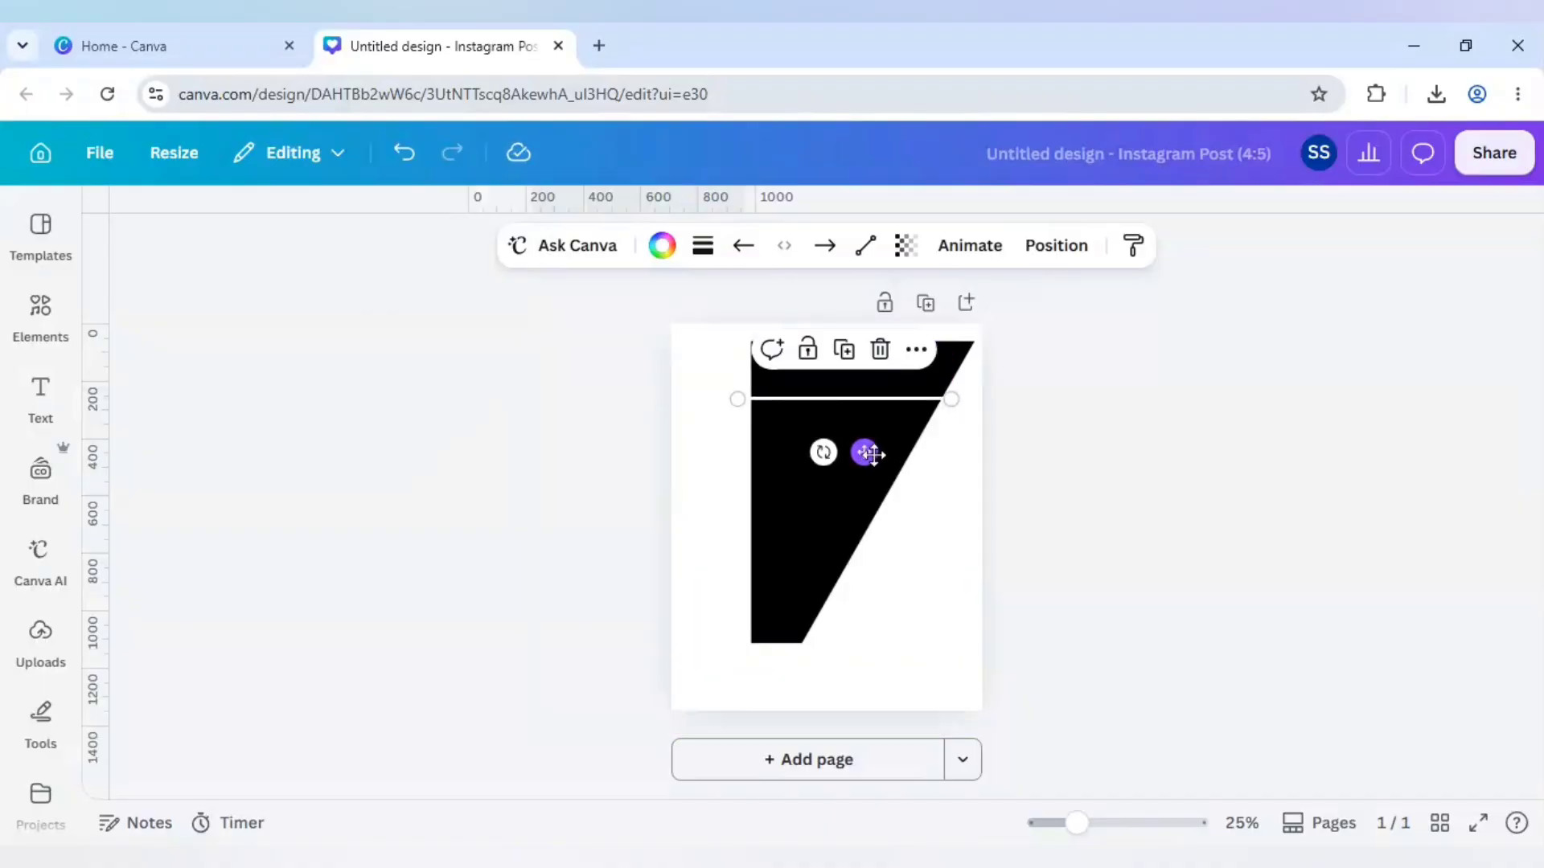
drag(952, 399, 964, 398)
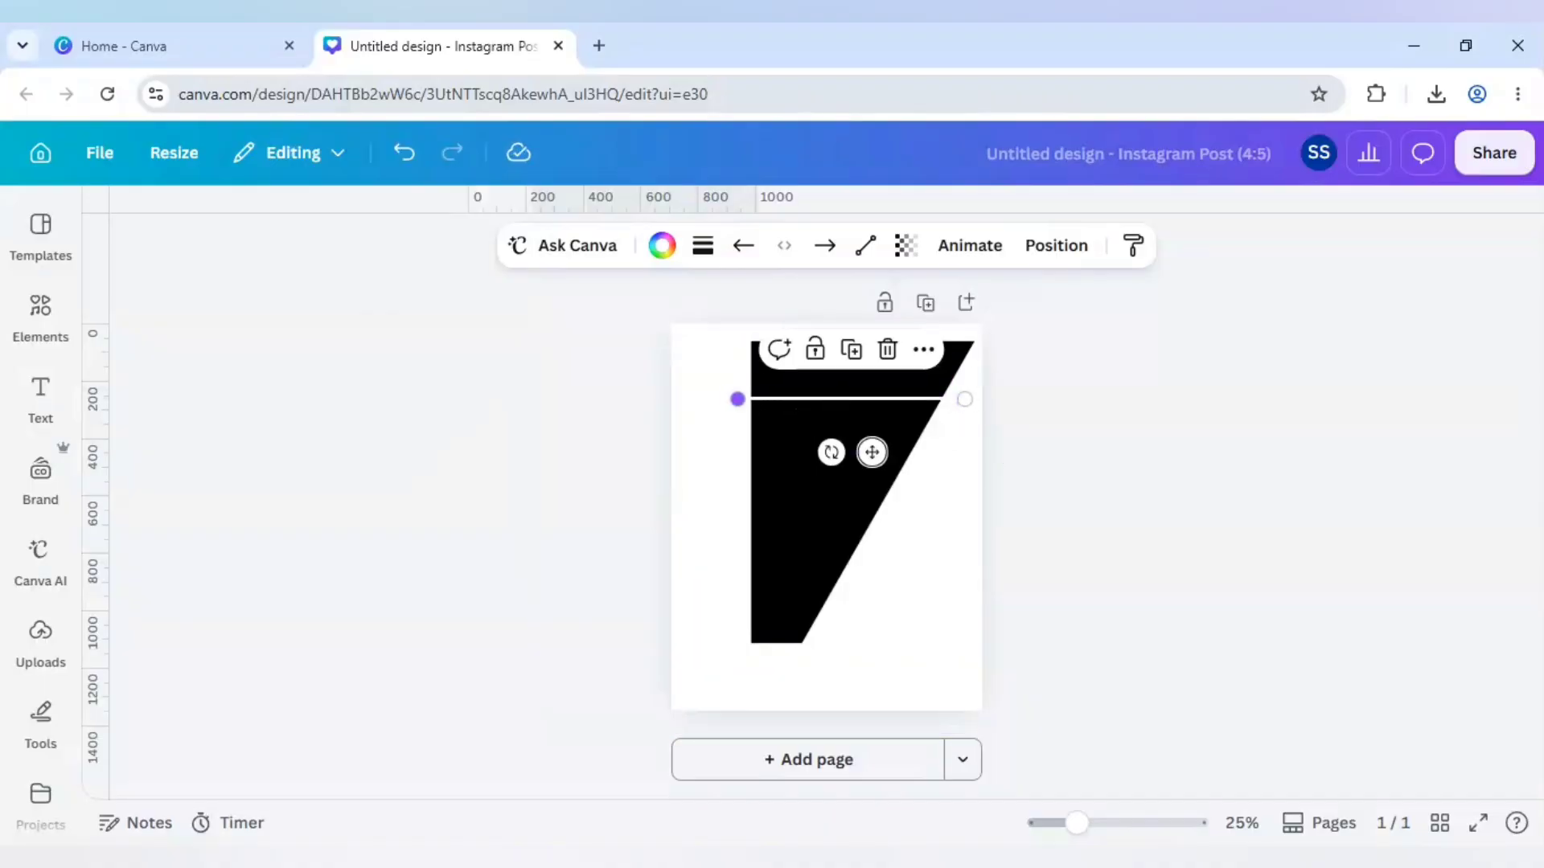
drag(737, 398, 726, 398)
Duplicate the white line downward at equal spacing so four lines divide the black shape into five bands.
click(846, 351)
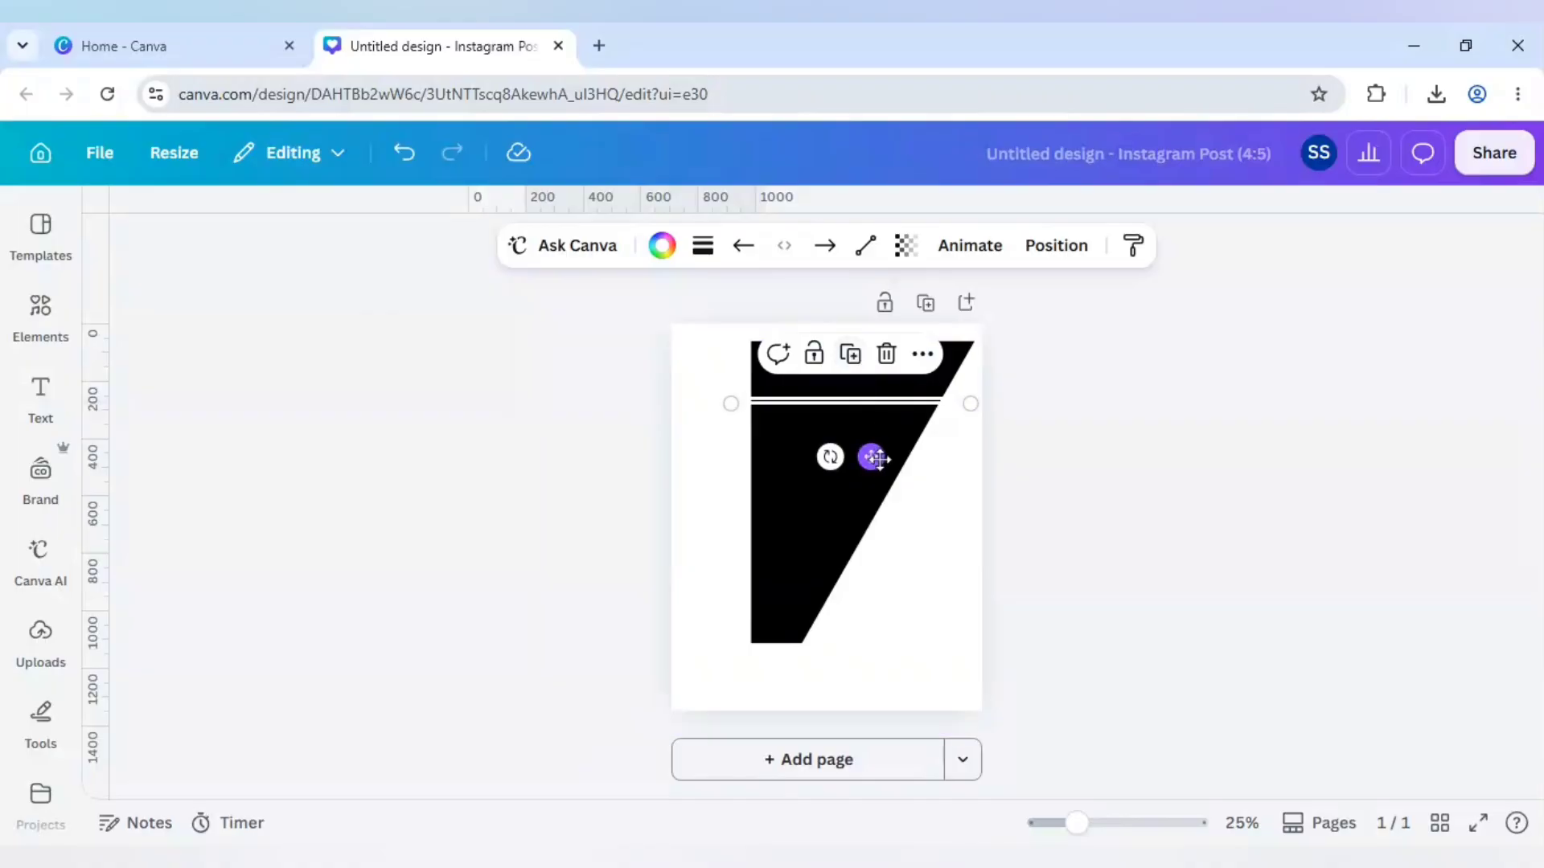
drag(869, 454, 866, 562)
click(845, 460)
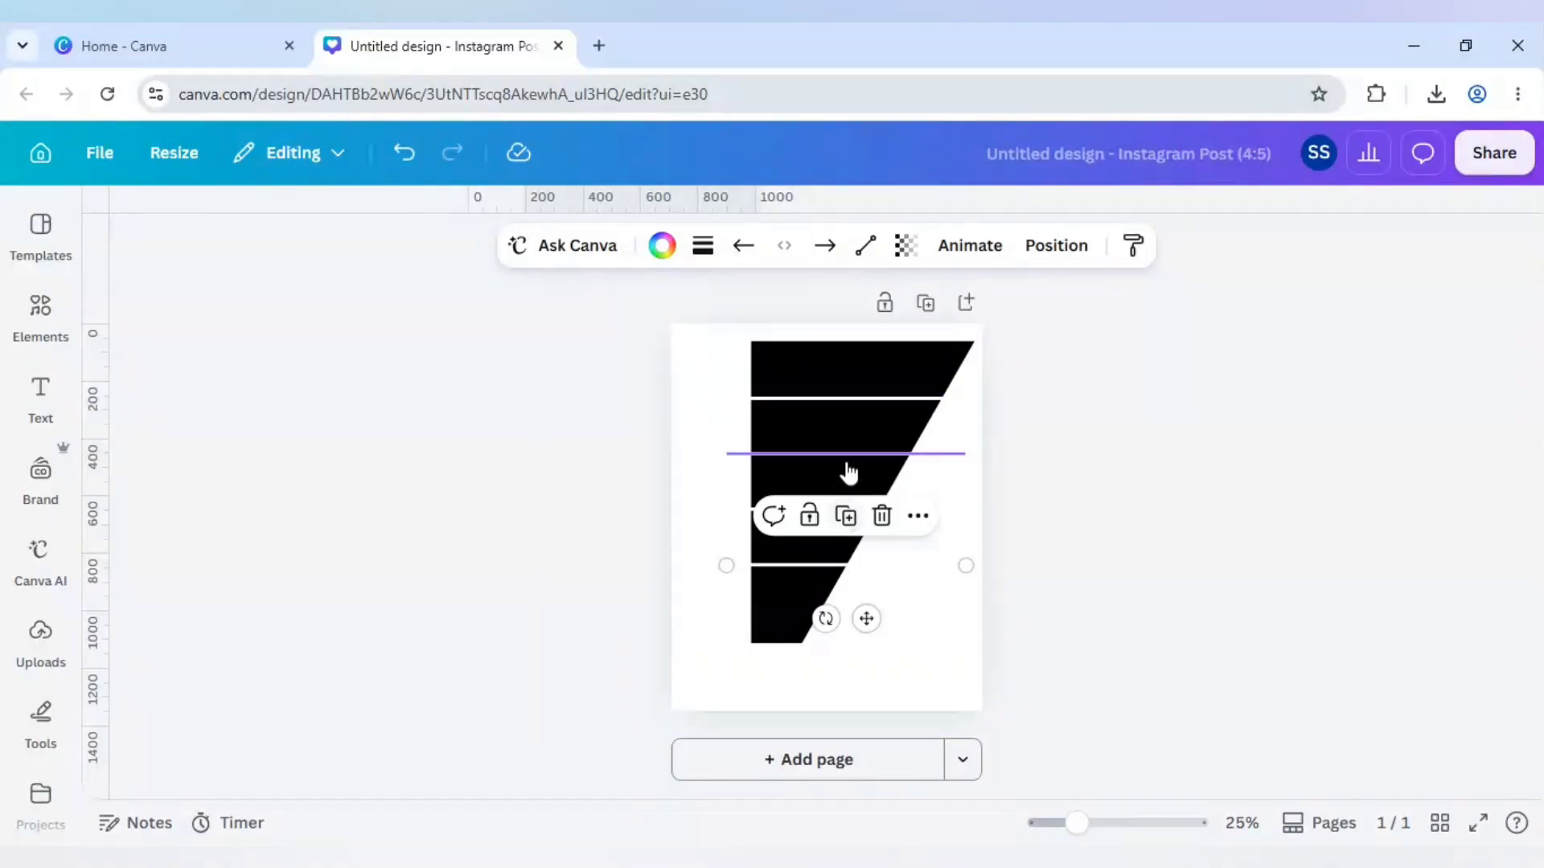
Insert the uploaded portrait photo of the footballer in the light blue shirt and enlarge it to cover the whole page.
click(40, 314)
click(53, 646)
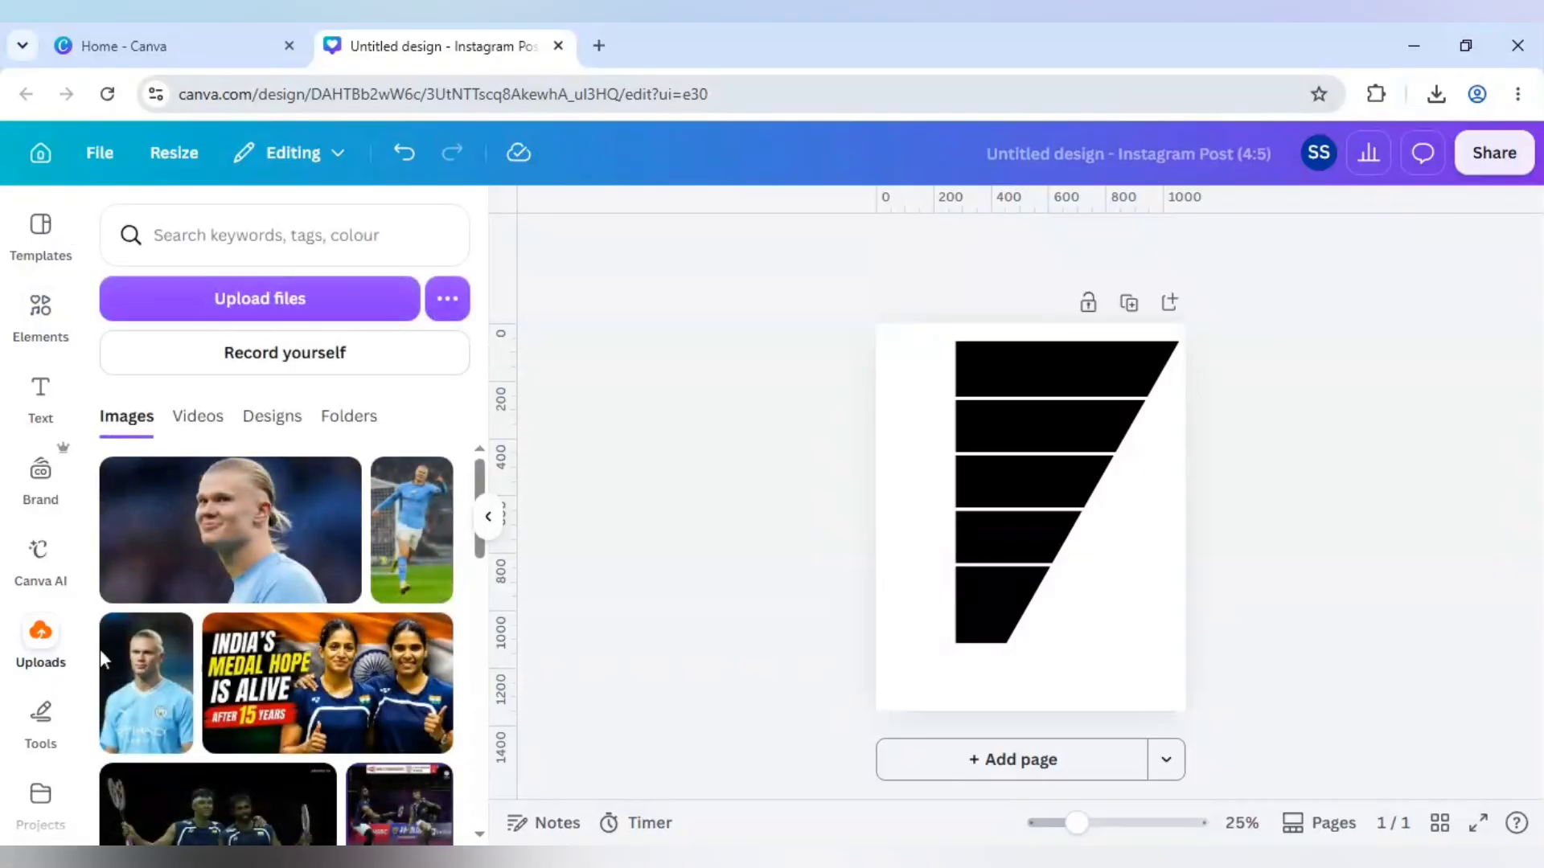
click(134, 693)
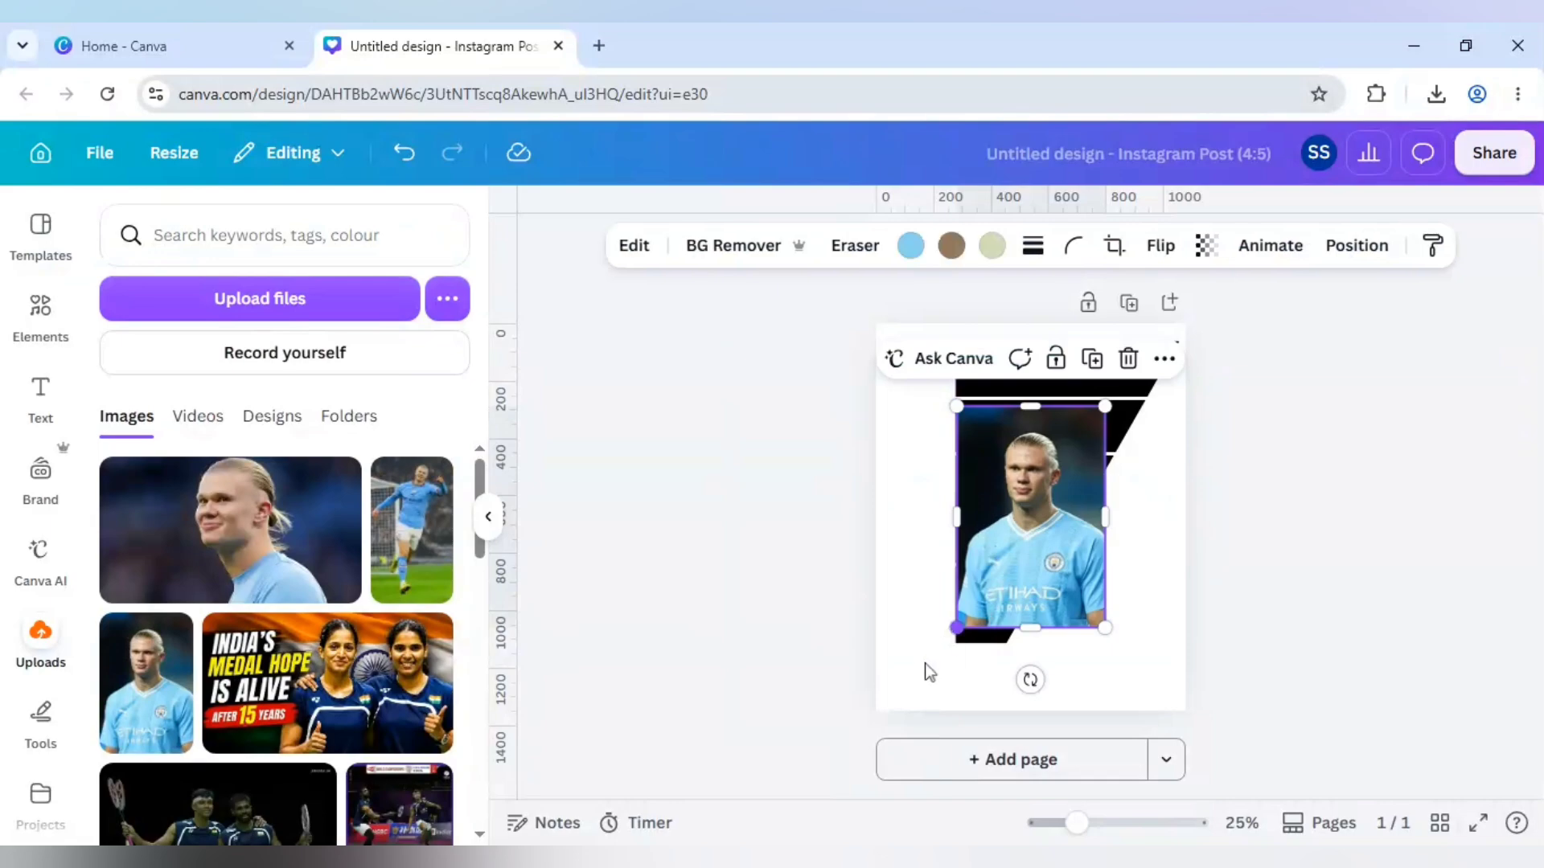
drag(957, 627, 815, 802)
drag(1095, 407, 1435, 180)
drag(1156, 491, 1133, 587)
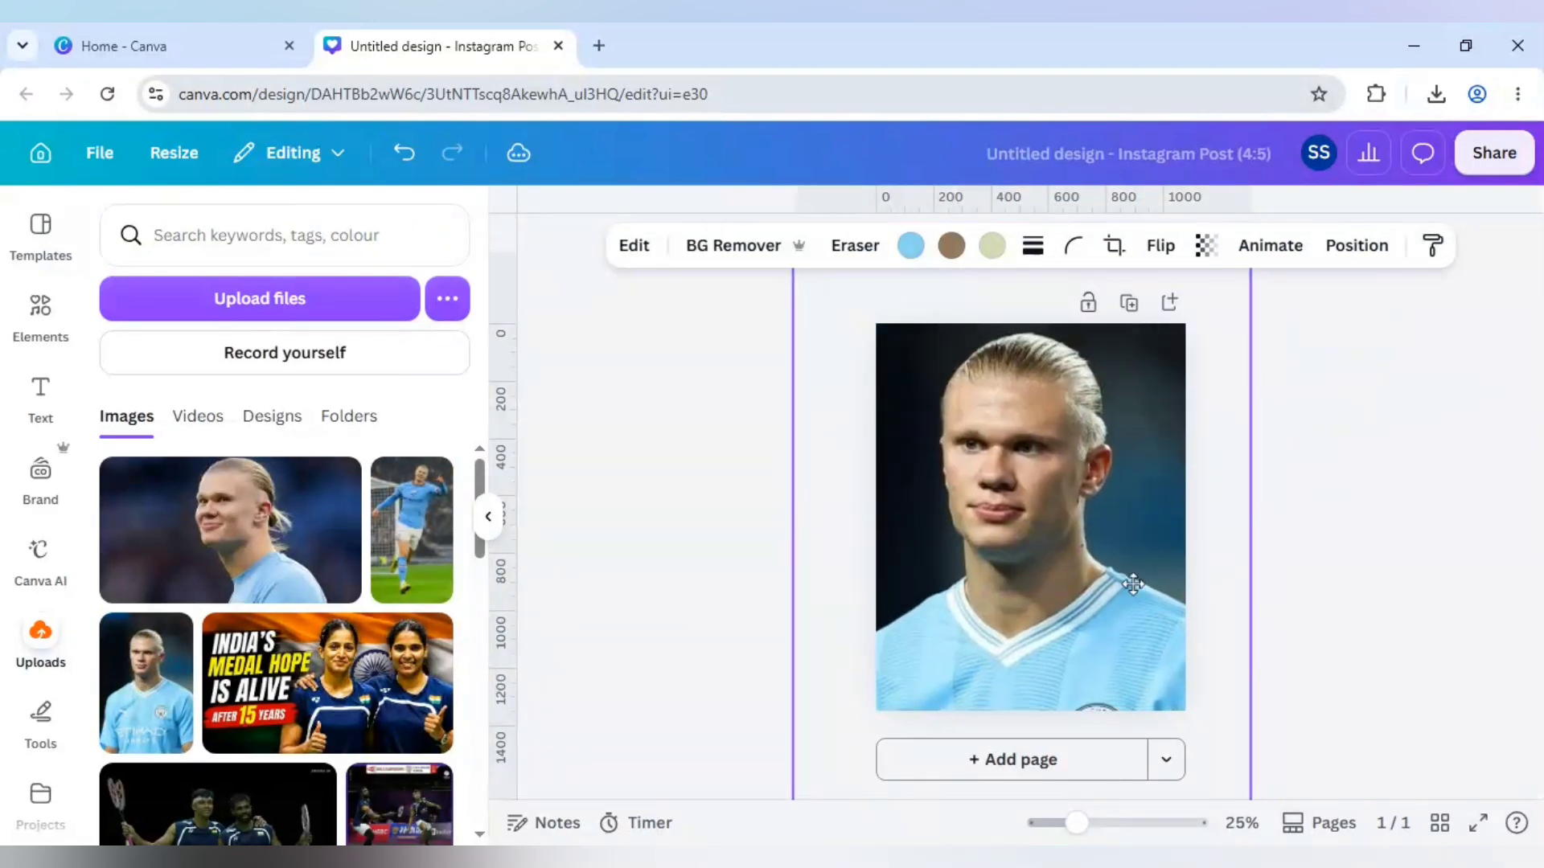
scroll(1202, 715, down, 2)
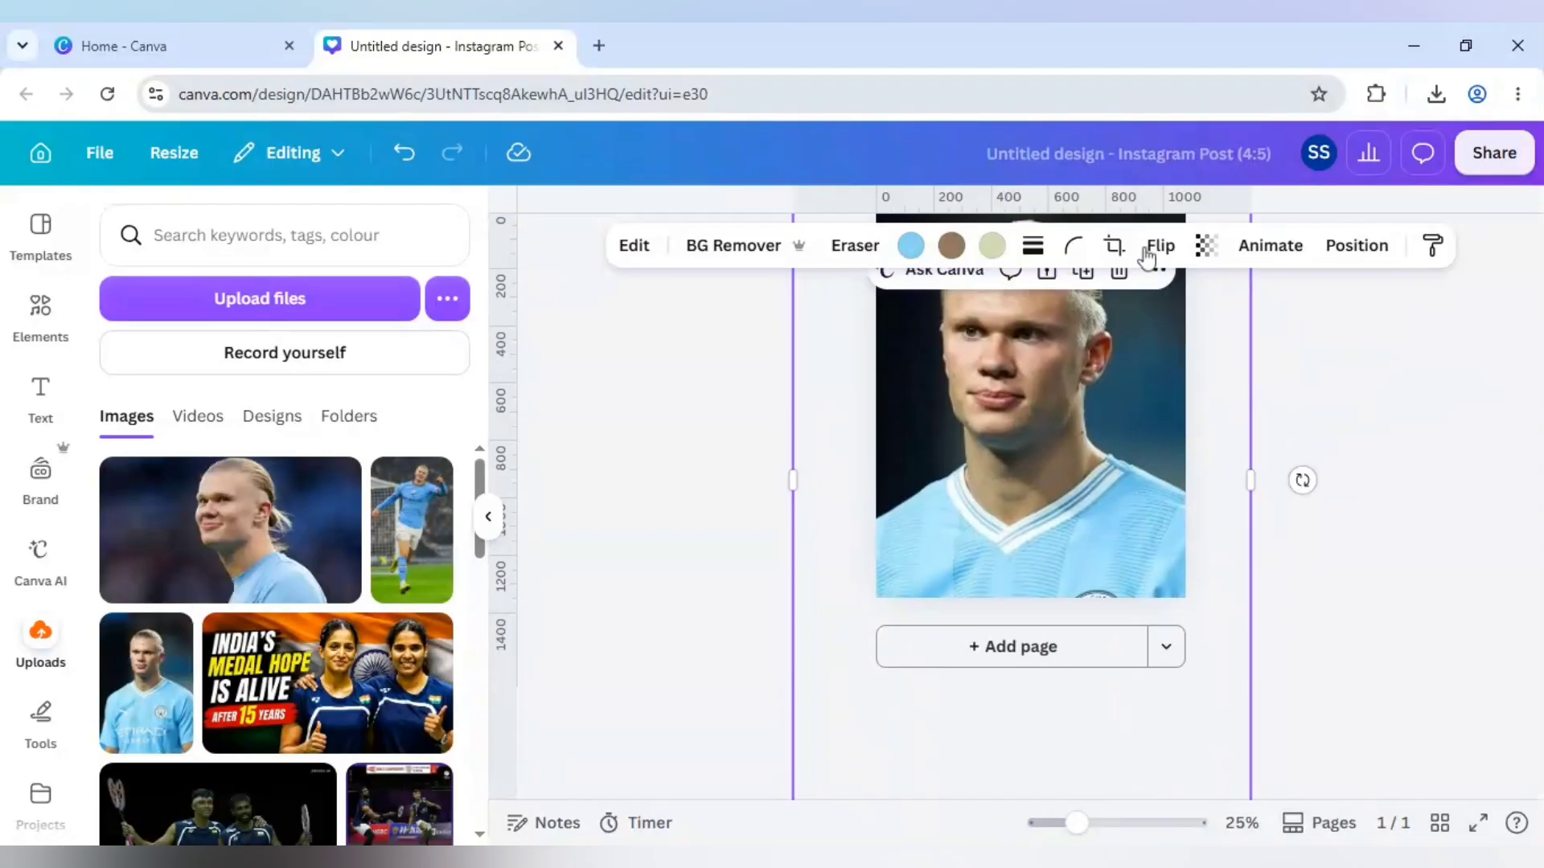
Make the portrait semi-transparent, and shrink and reposition it so the face lies over the banded black shape.
click(1206, 246)
drag(1259, 337, 1204, 339)
click(1143, 471)
key(Escape)
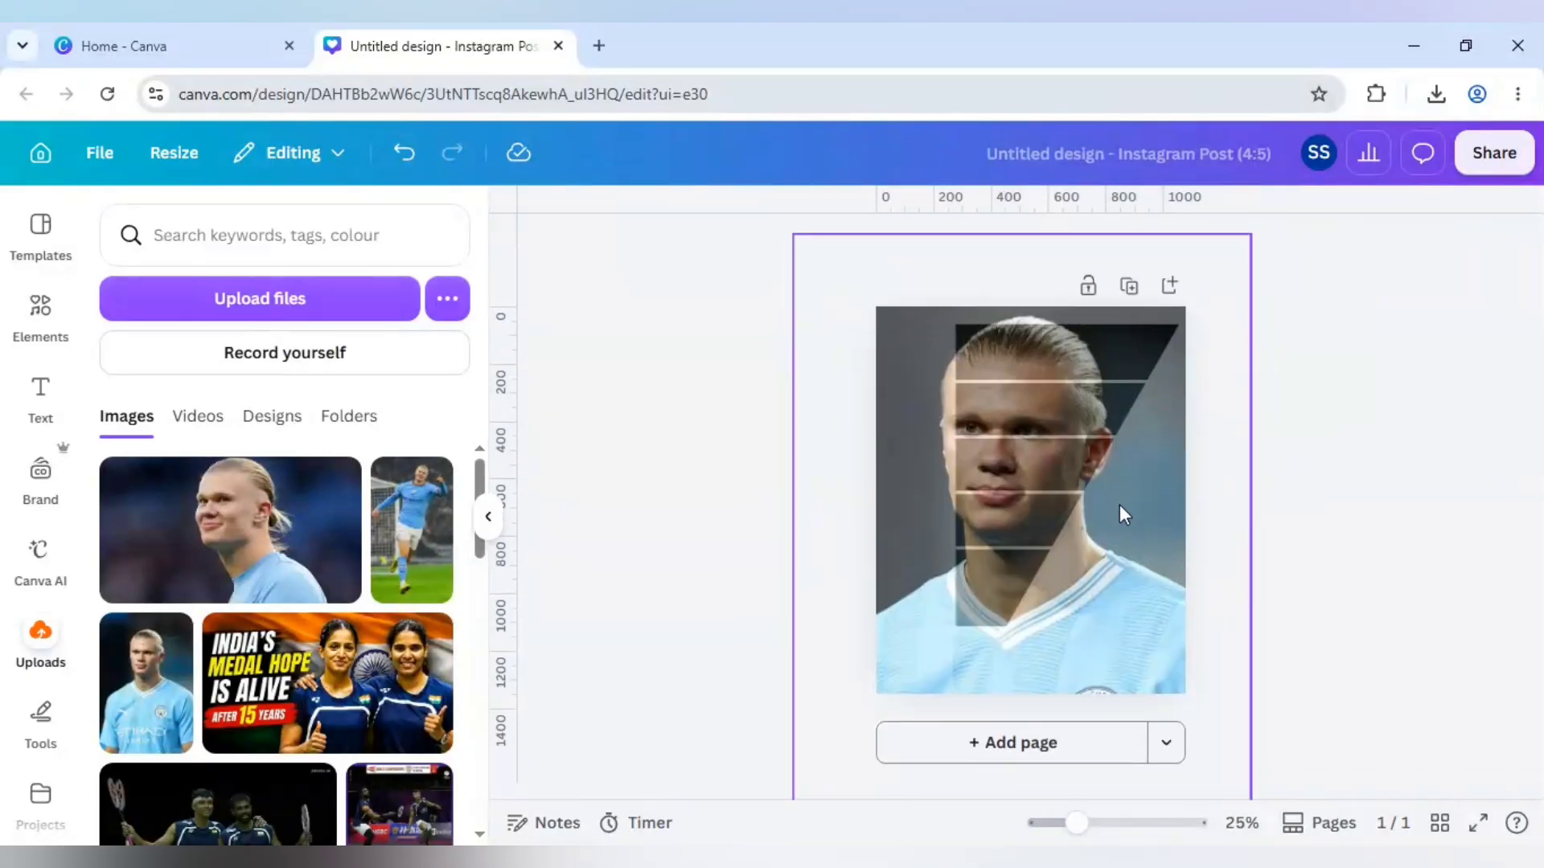
scroll(1121, 515, down, 2)
scroll(1126, 531, up, 2)
click(1166, 677)
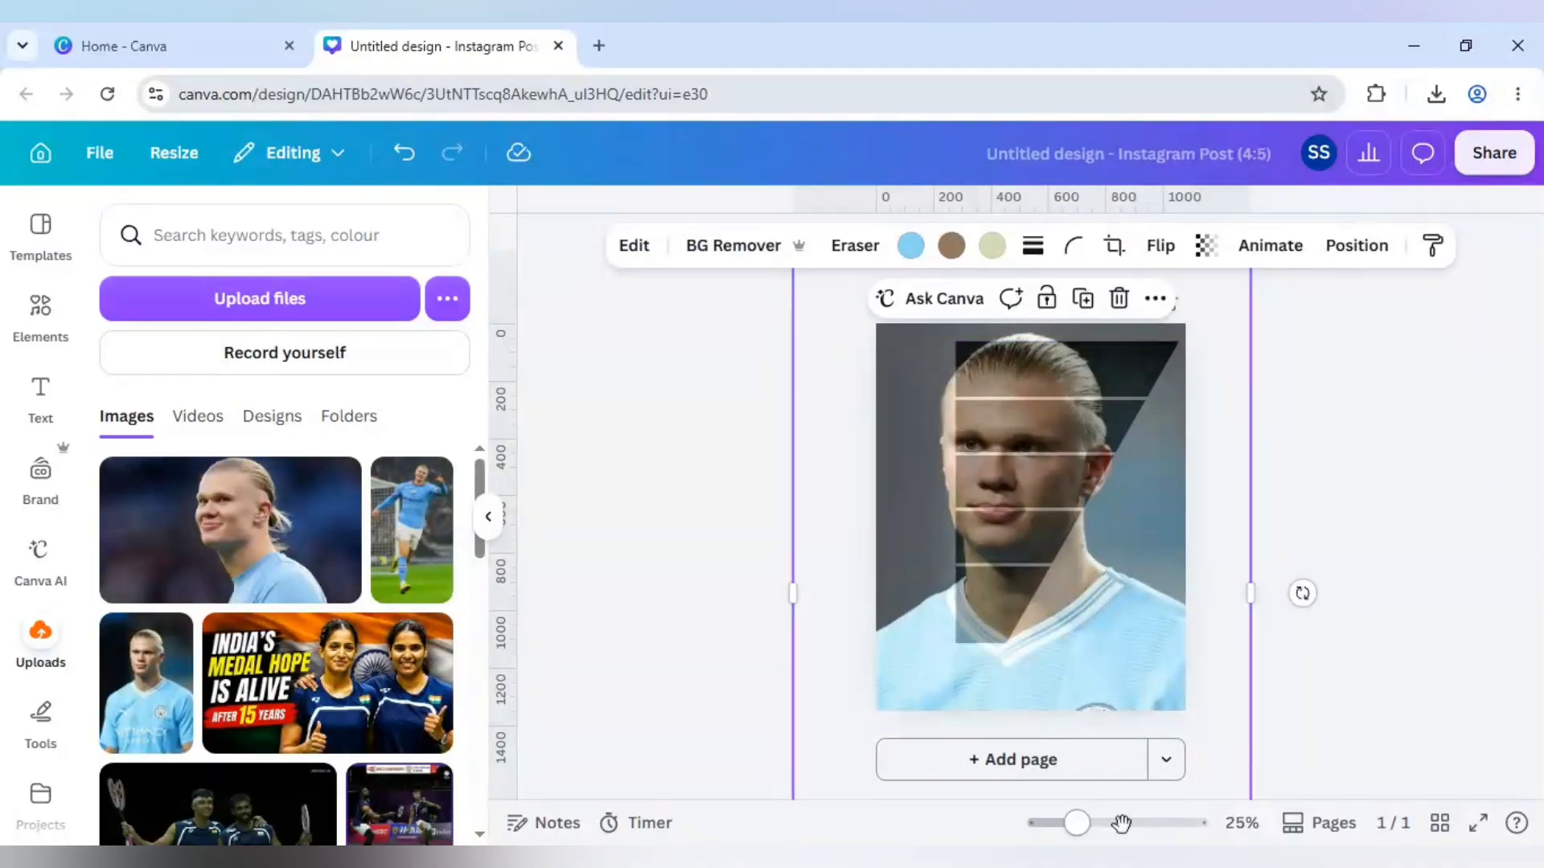
scroll(1149, 724, down, 4)
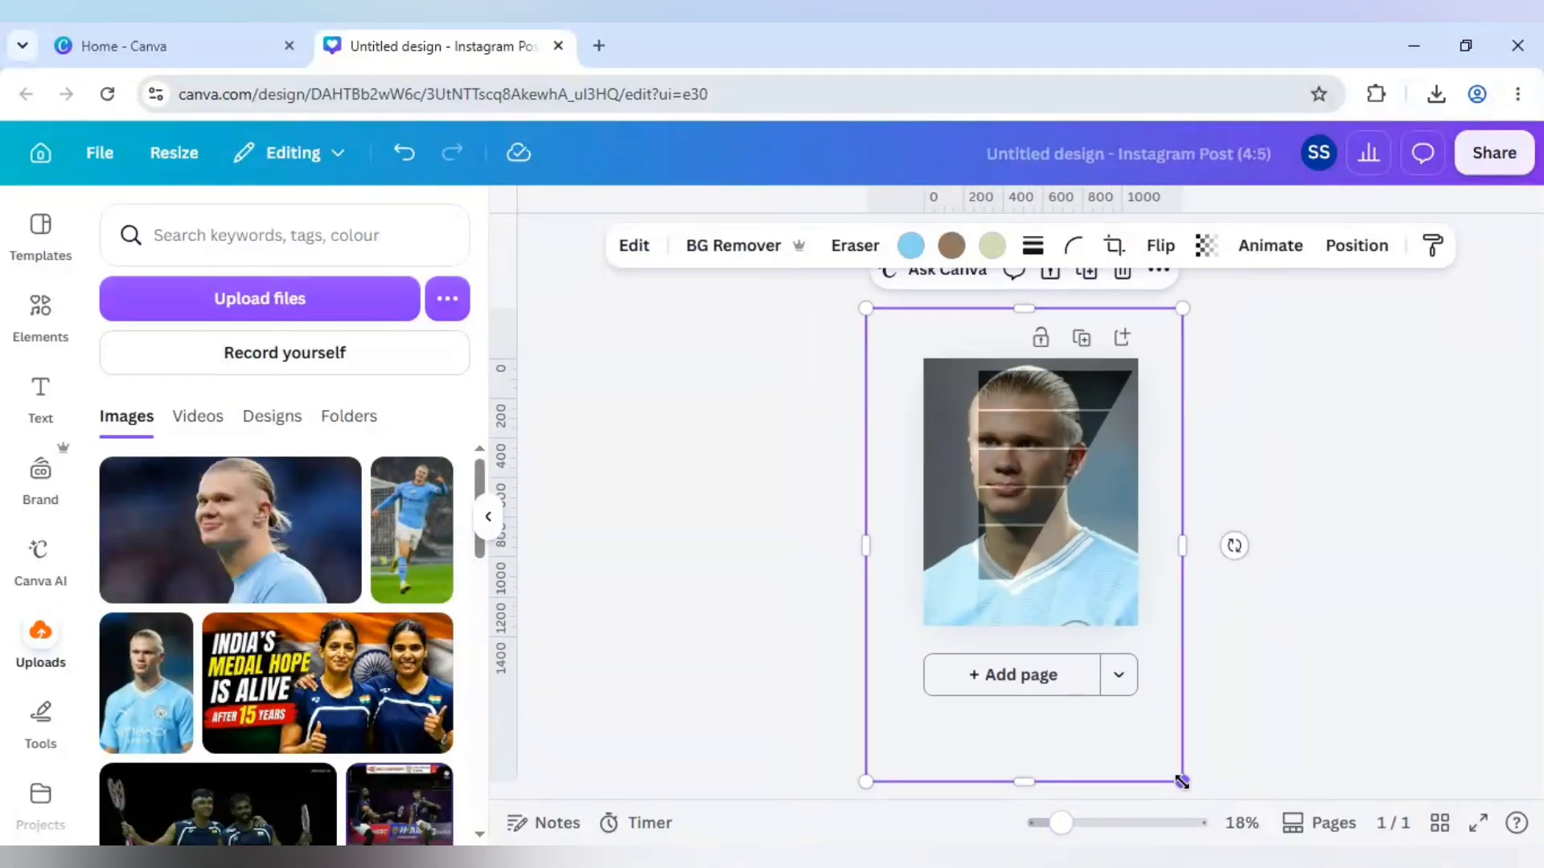
drag(1182, 779, 1136, 737)
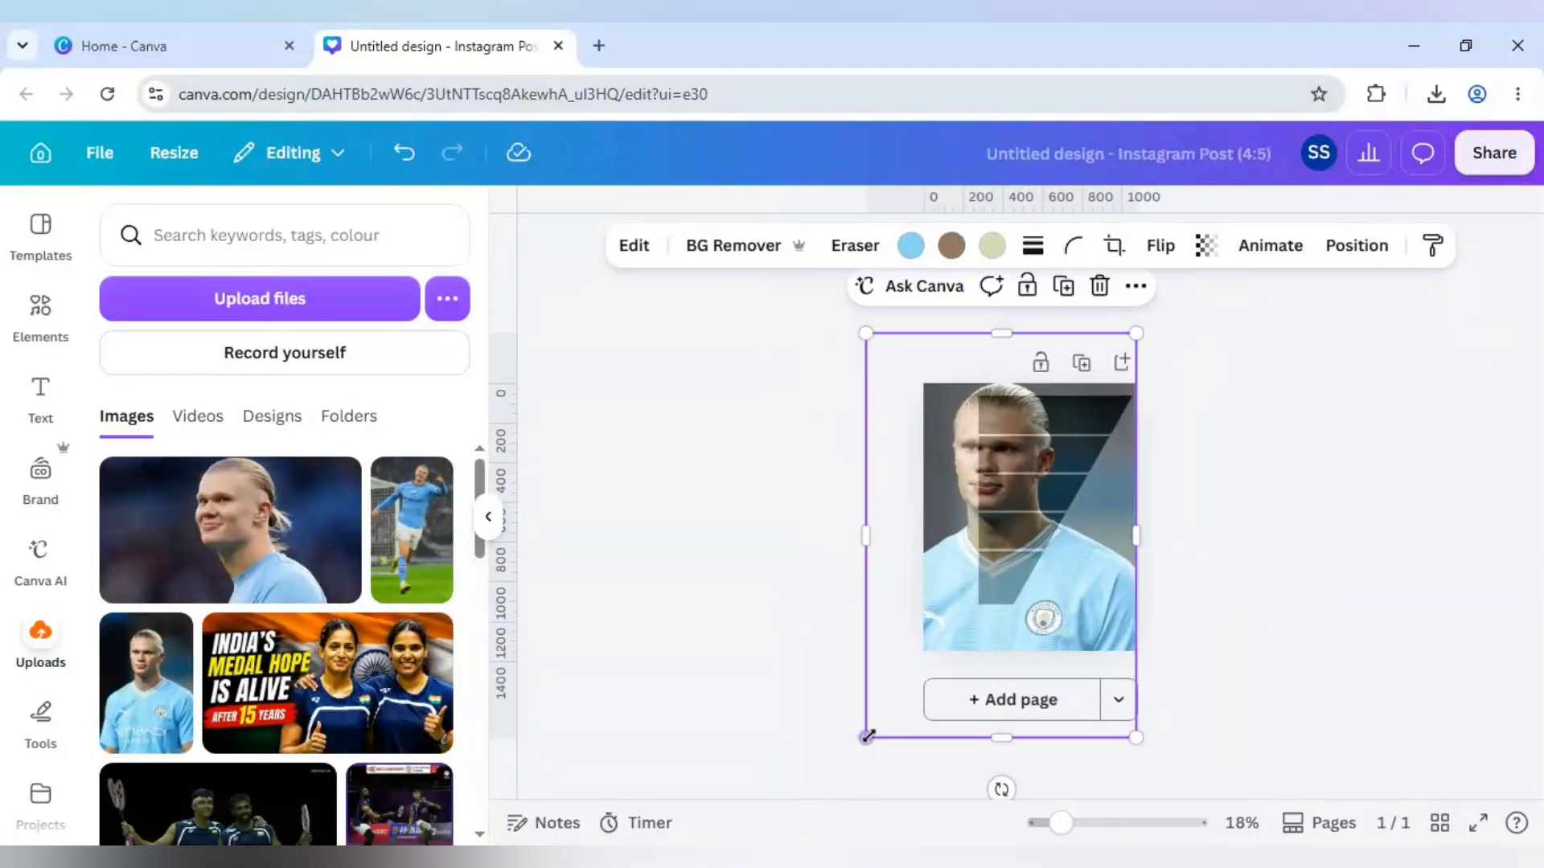
drag(867, 736, 882, 729)
drag(1047, 460, 1053, 478)
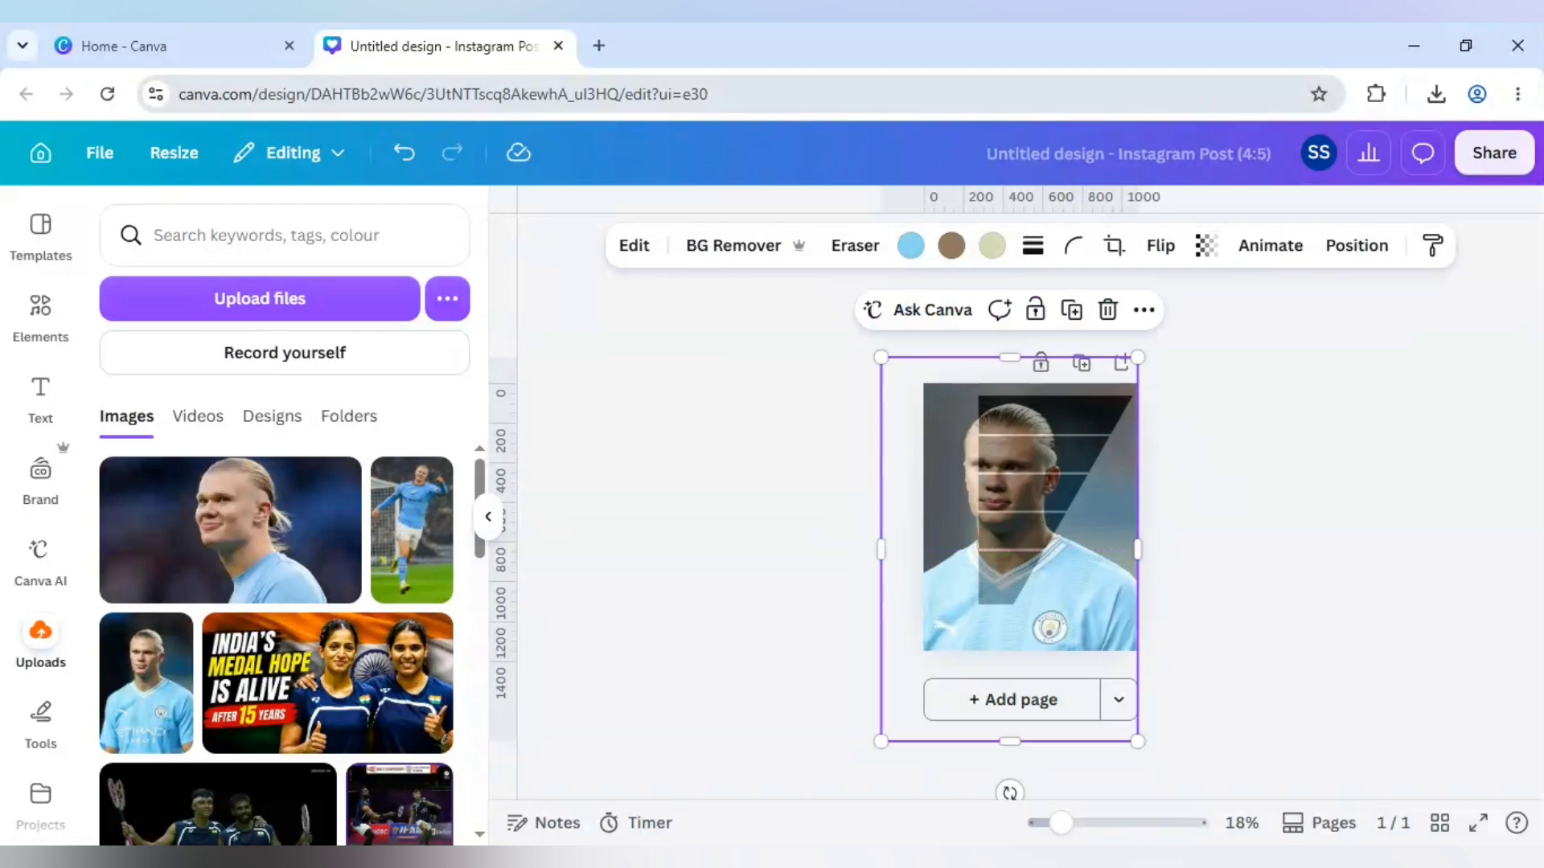
Move the portrait from the first page to a new second page and set its transparency to 100.
key(Delete)
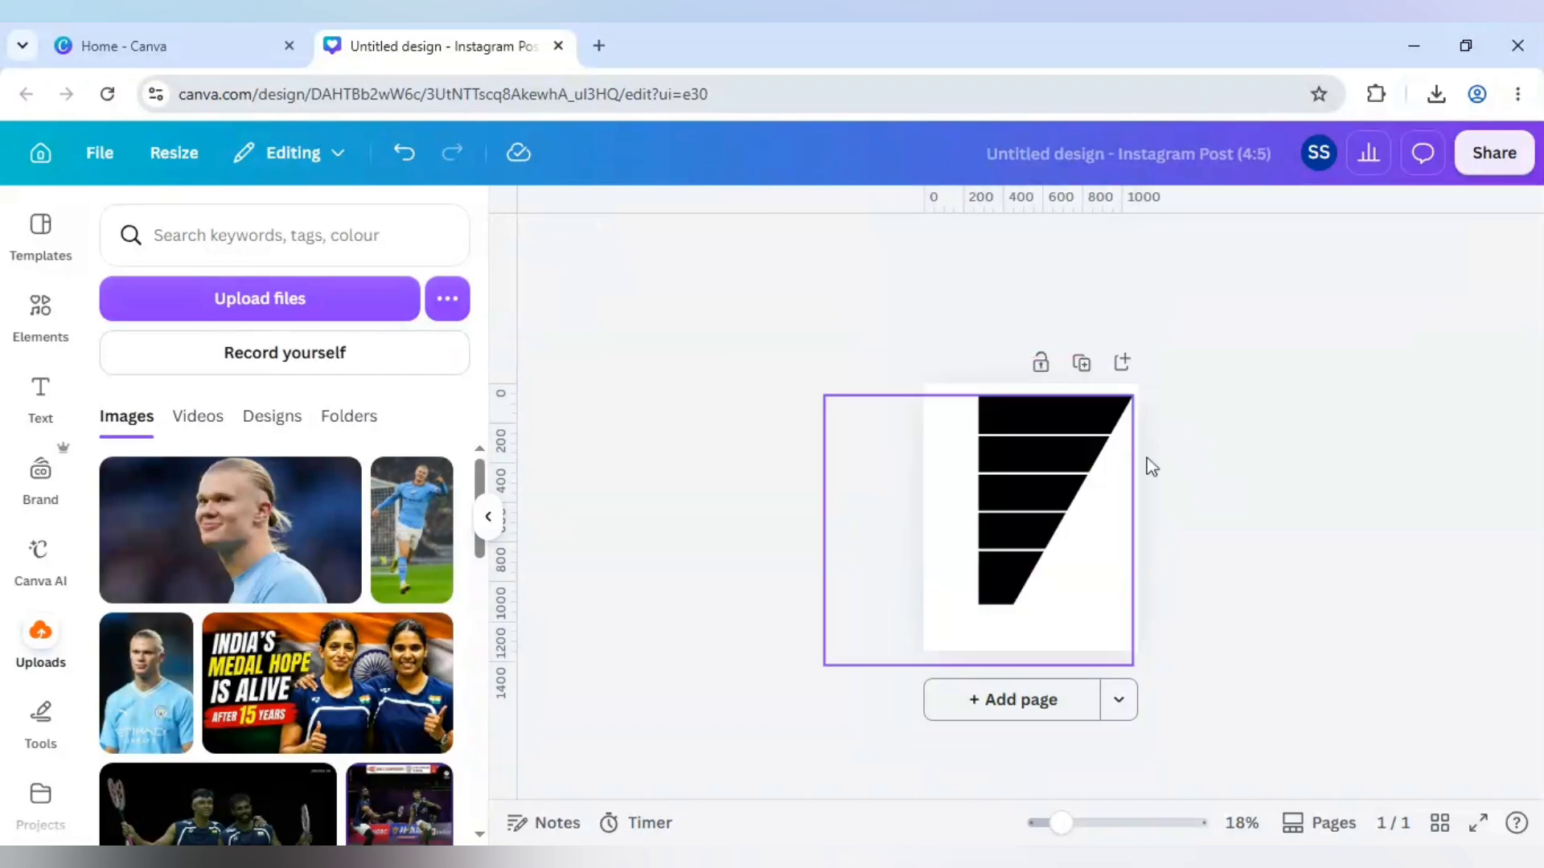
click(1013, 711)
key(ctrl+v)
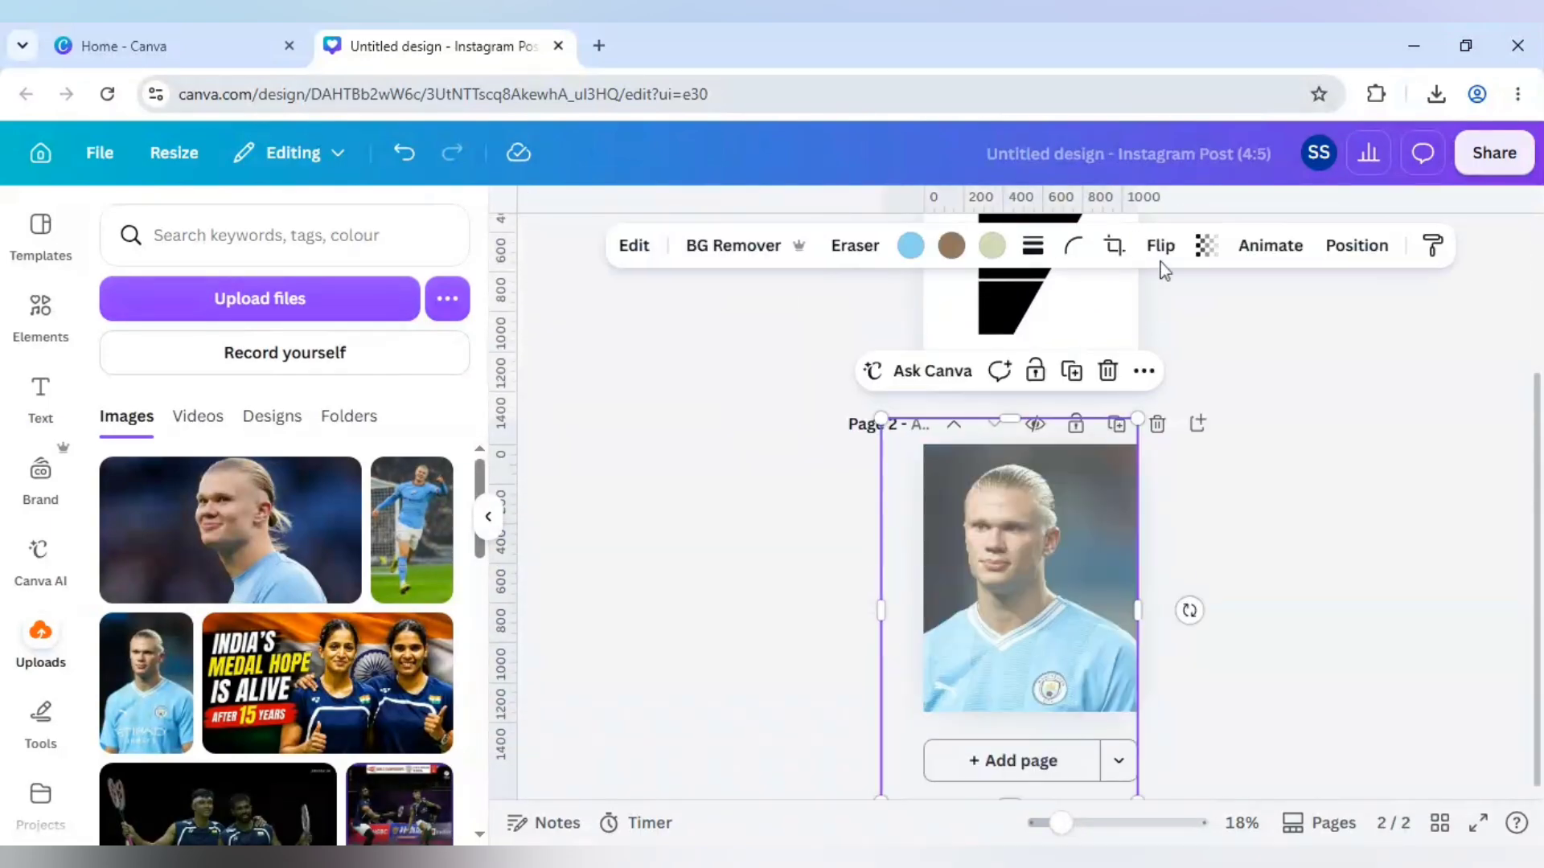
click(1208, 250)
drag(1204, 337, 1327, 358)
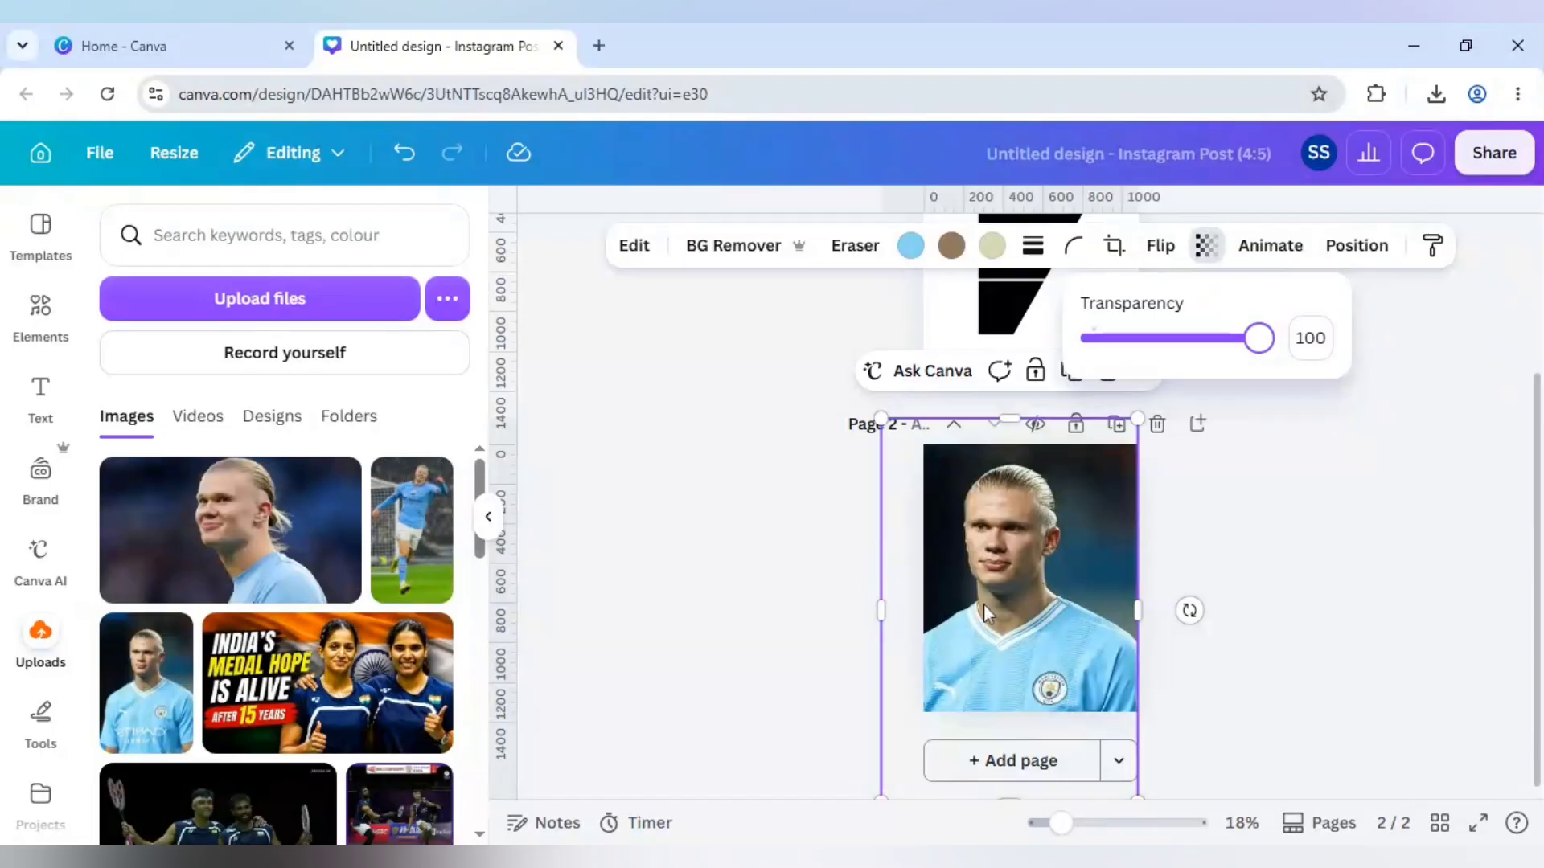
click(1043, 664)
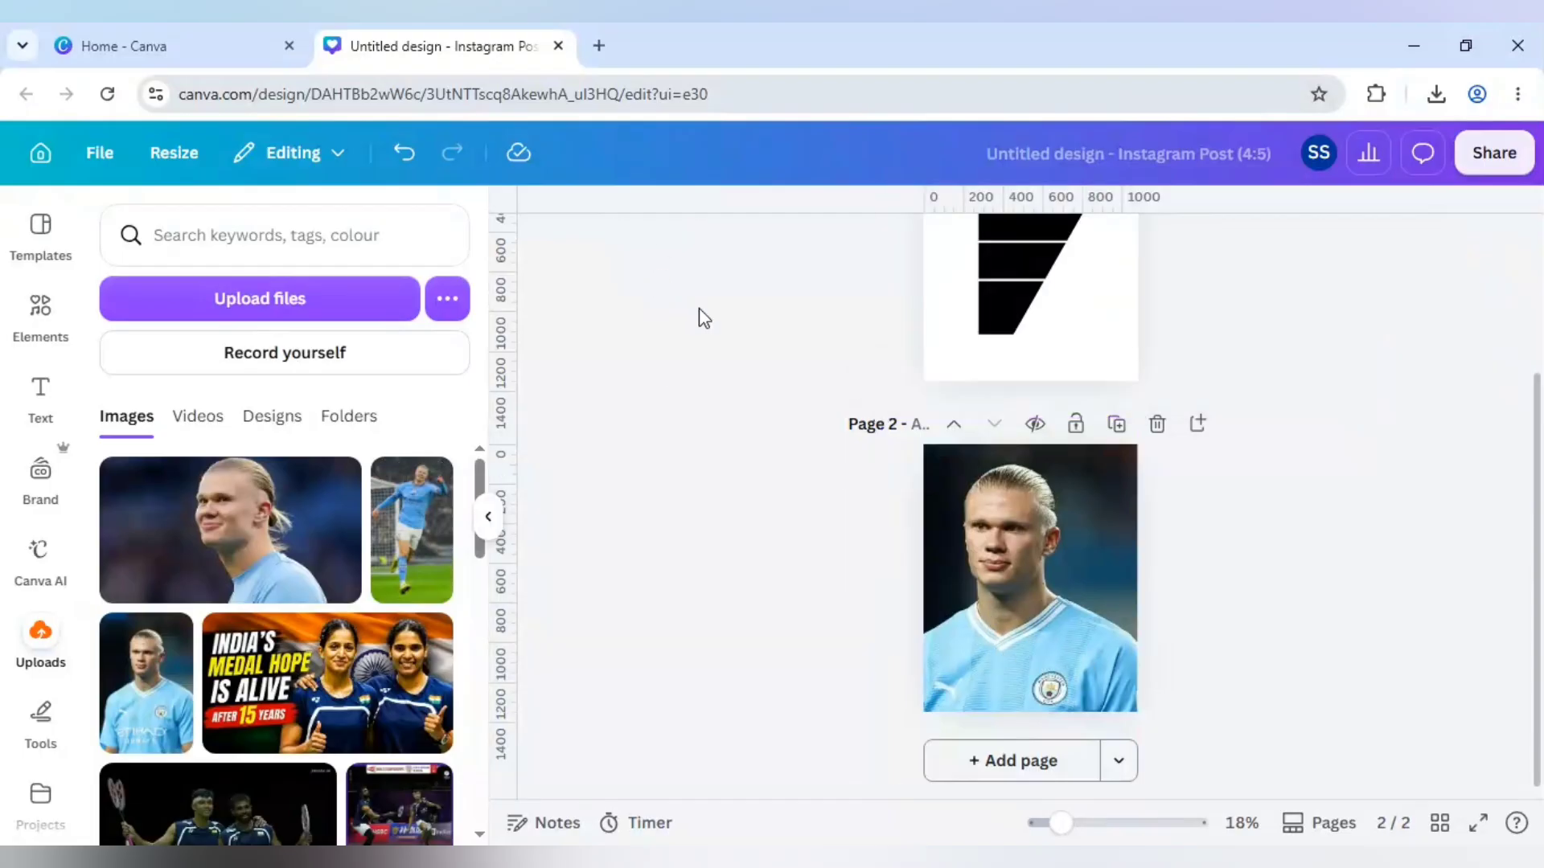
Adjust the portrait's light blue colour to saturation 100 and brightness -72 to deepen the shirt.
click(633, 259)
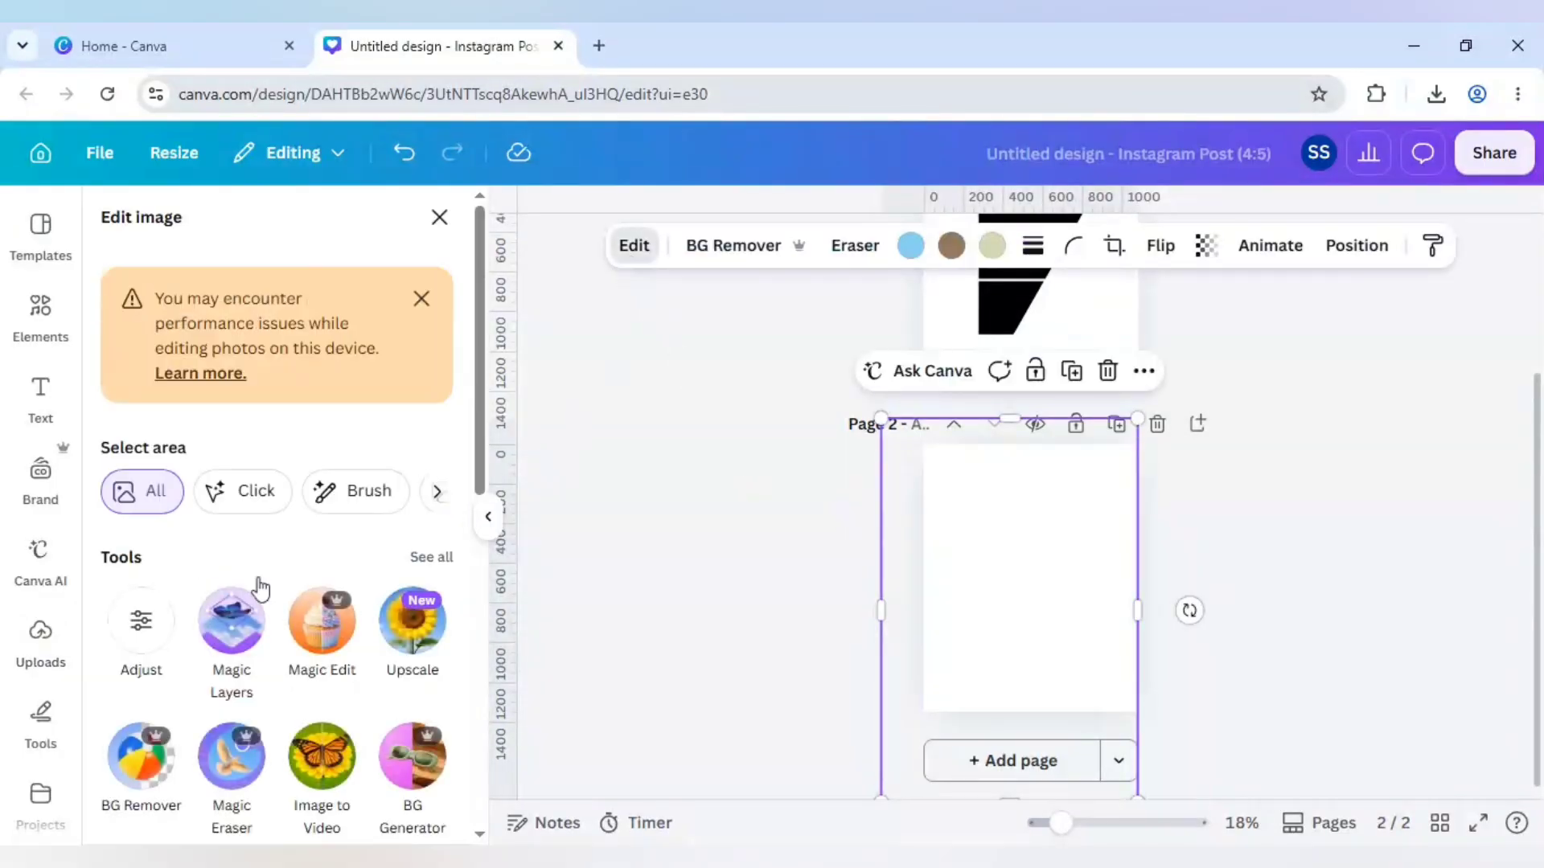
click(143, 621)
scroll(217, 563, down, 10)
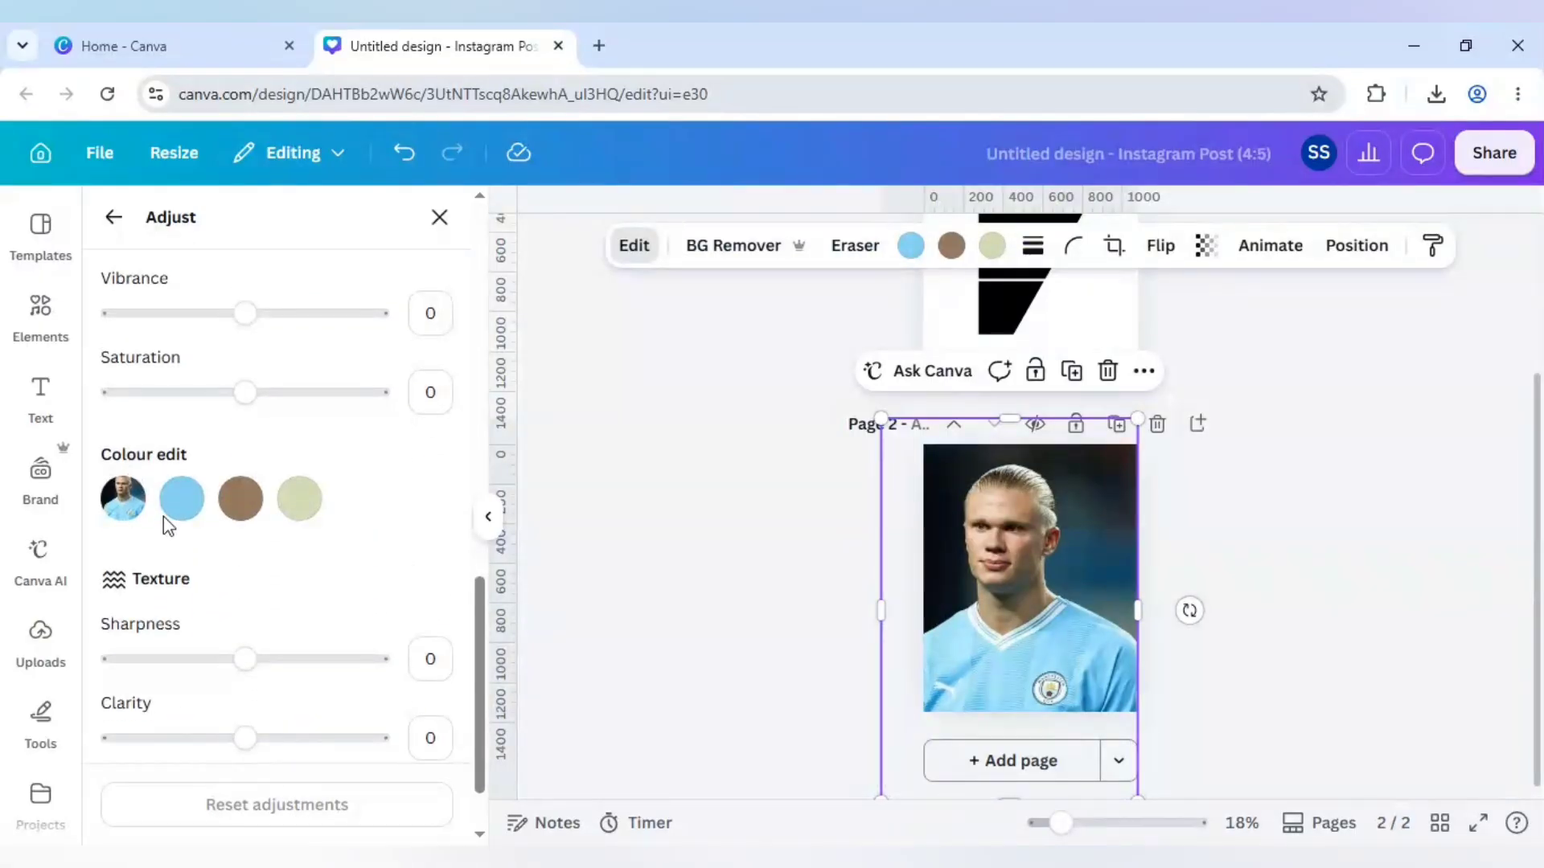
click(181, 500)
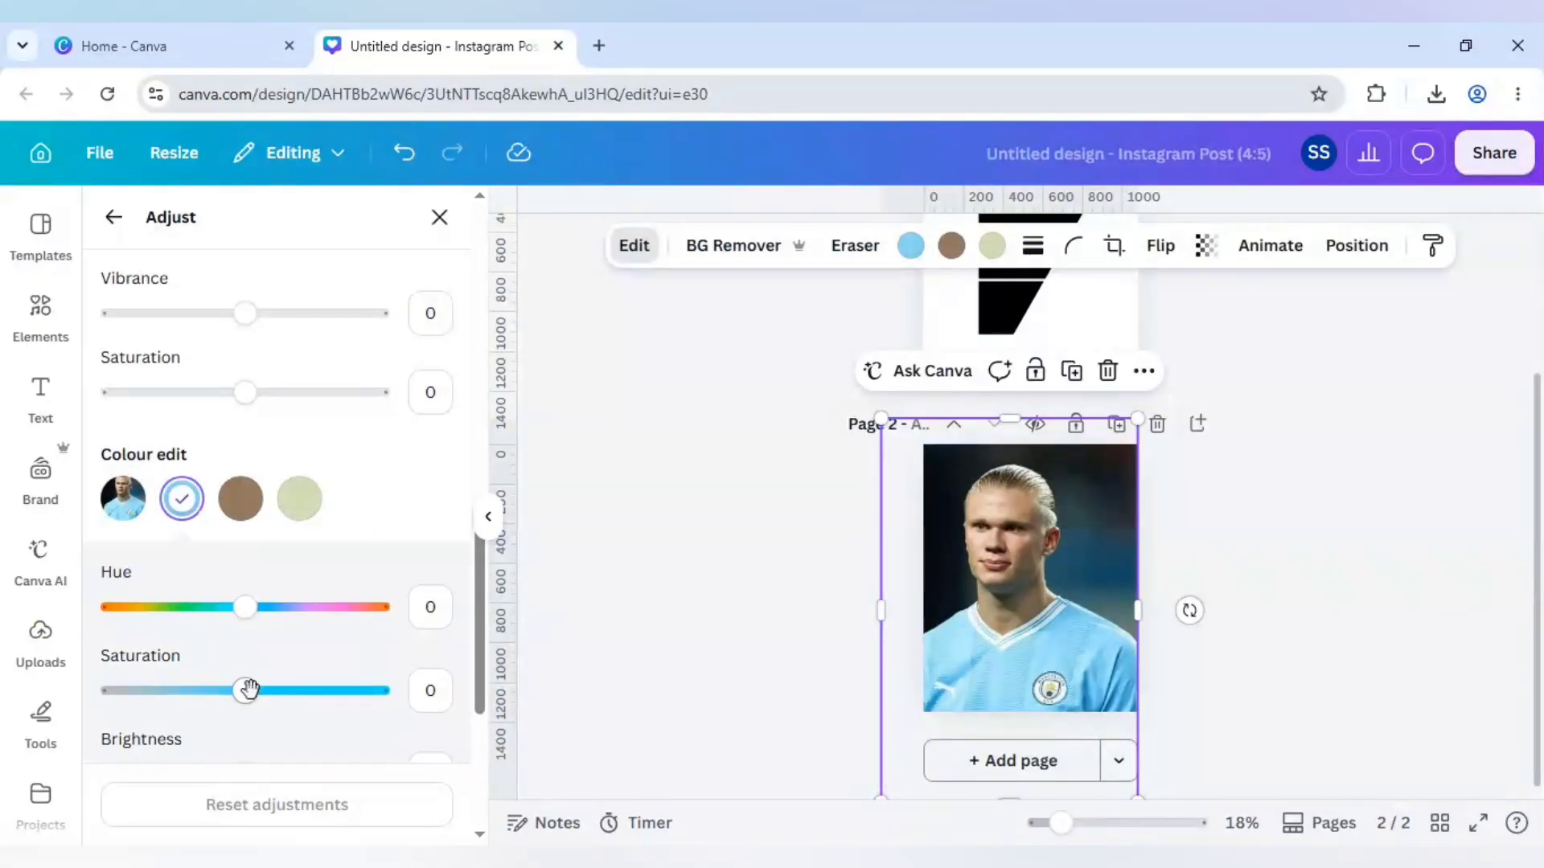
drag(248, 689, 403, 710)
scroll(399, 724, down, 3)
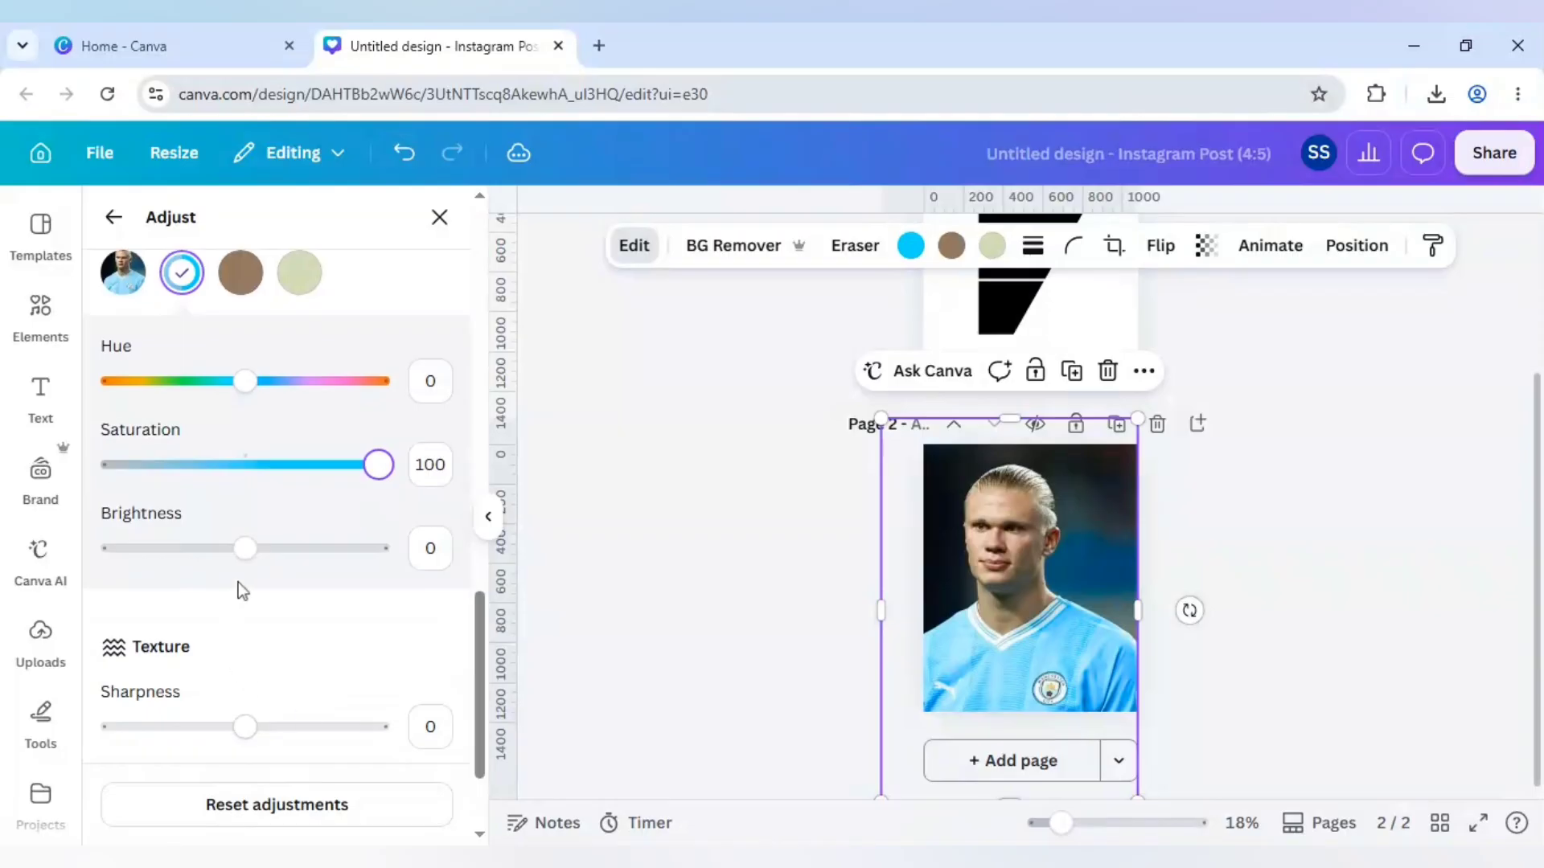
drag(244, 548, 147, 550)
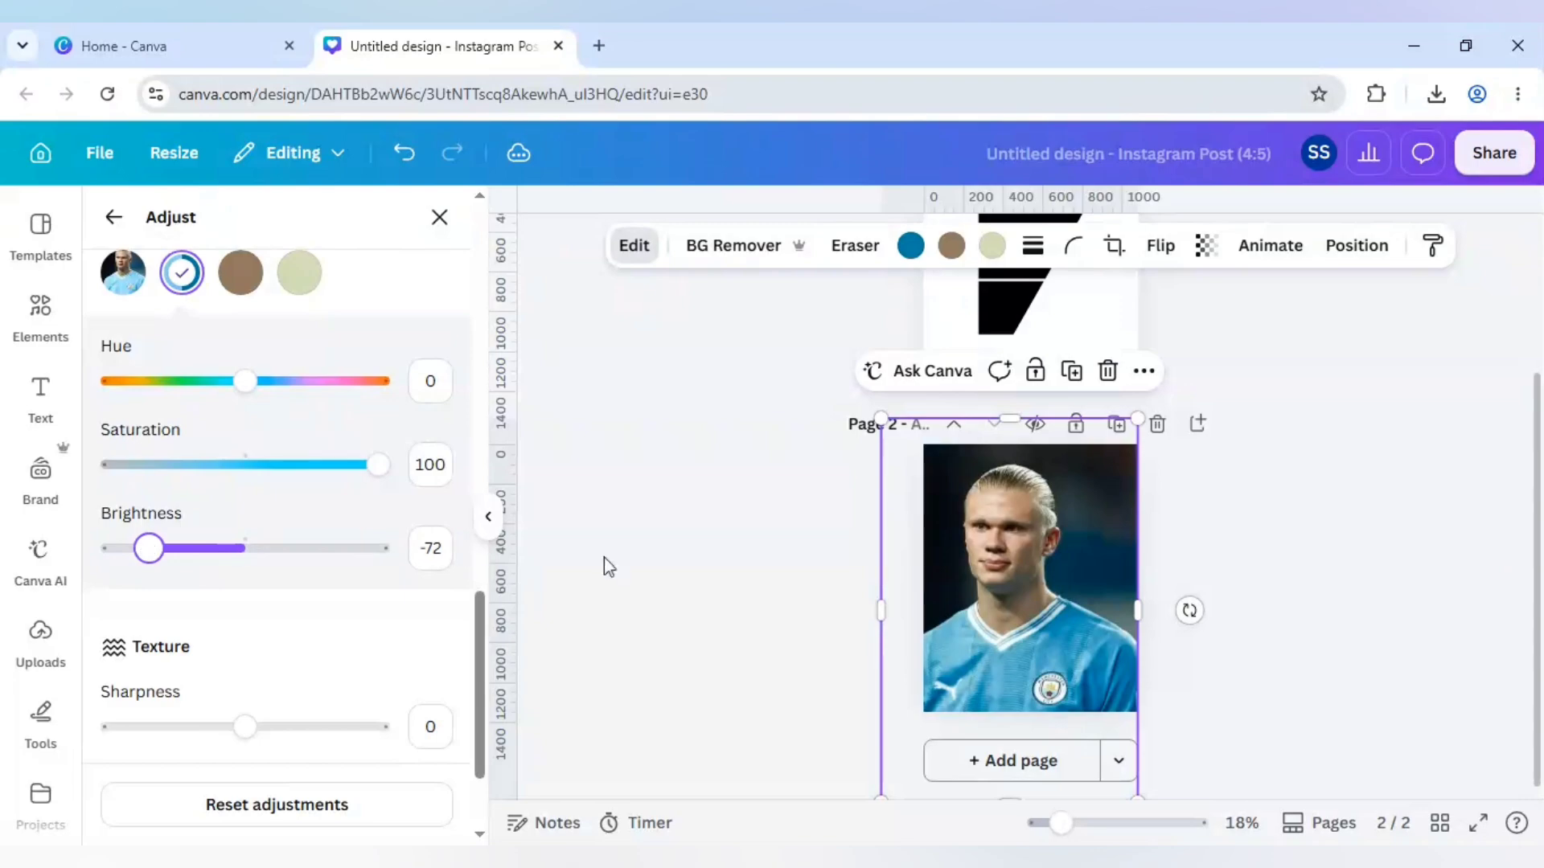
click(595, 523)
Download only page 1, with the banded black shape, as a PNG.
scroll(626, 526, up, 3)
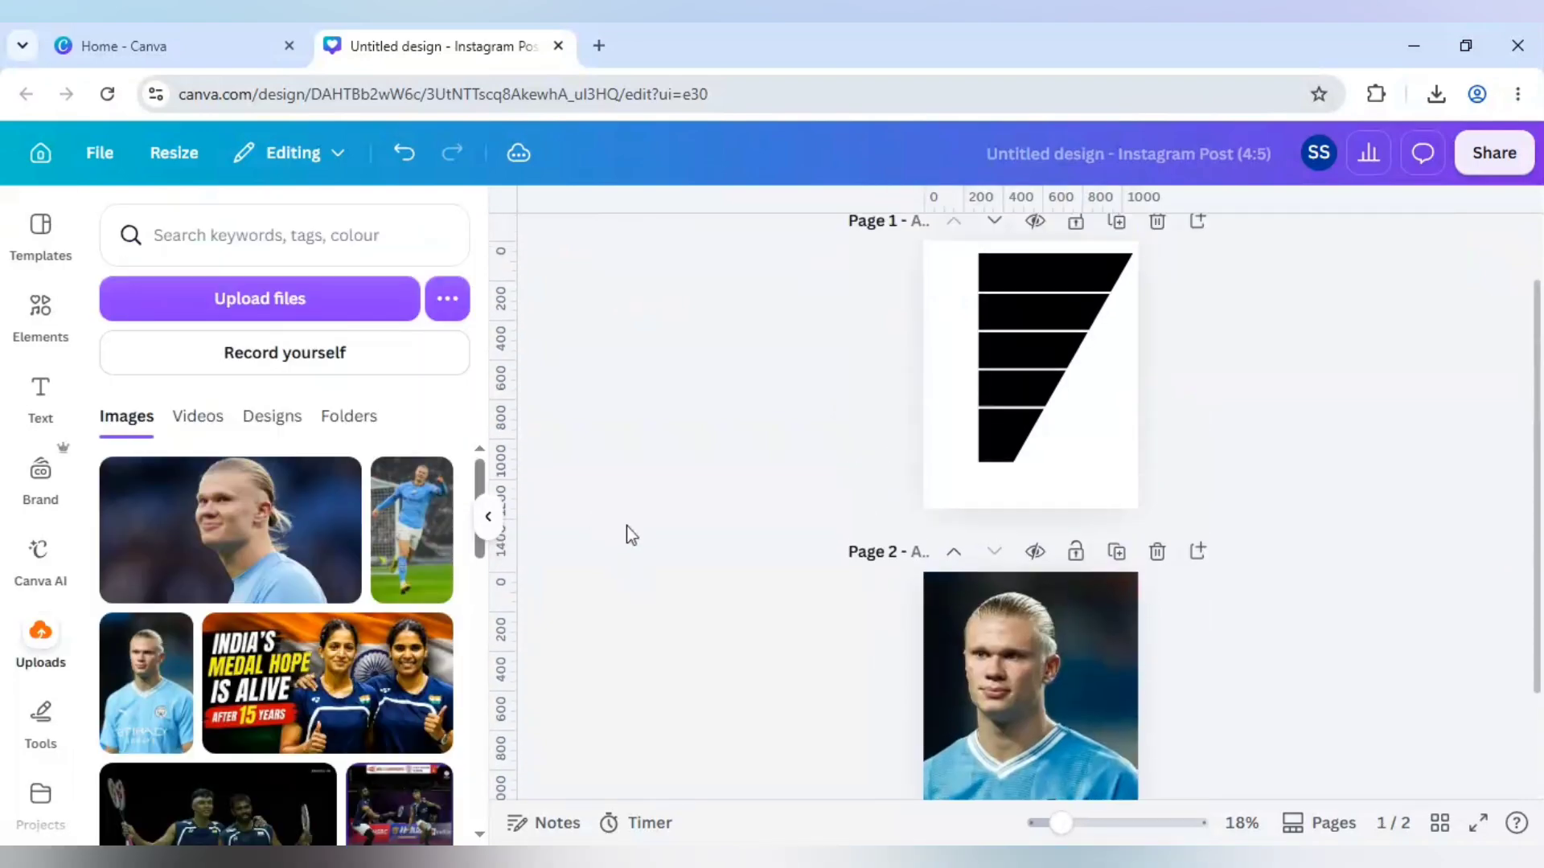
click(1510, 165)
click(1139, 704)
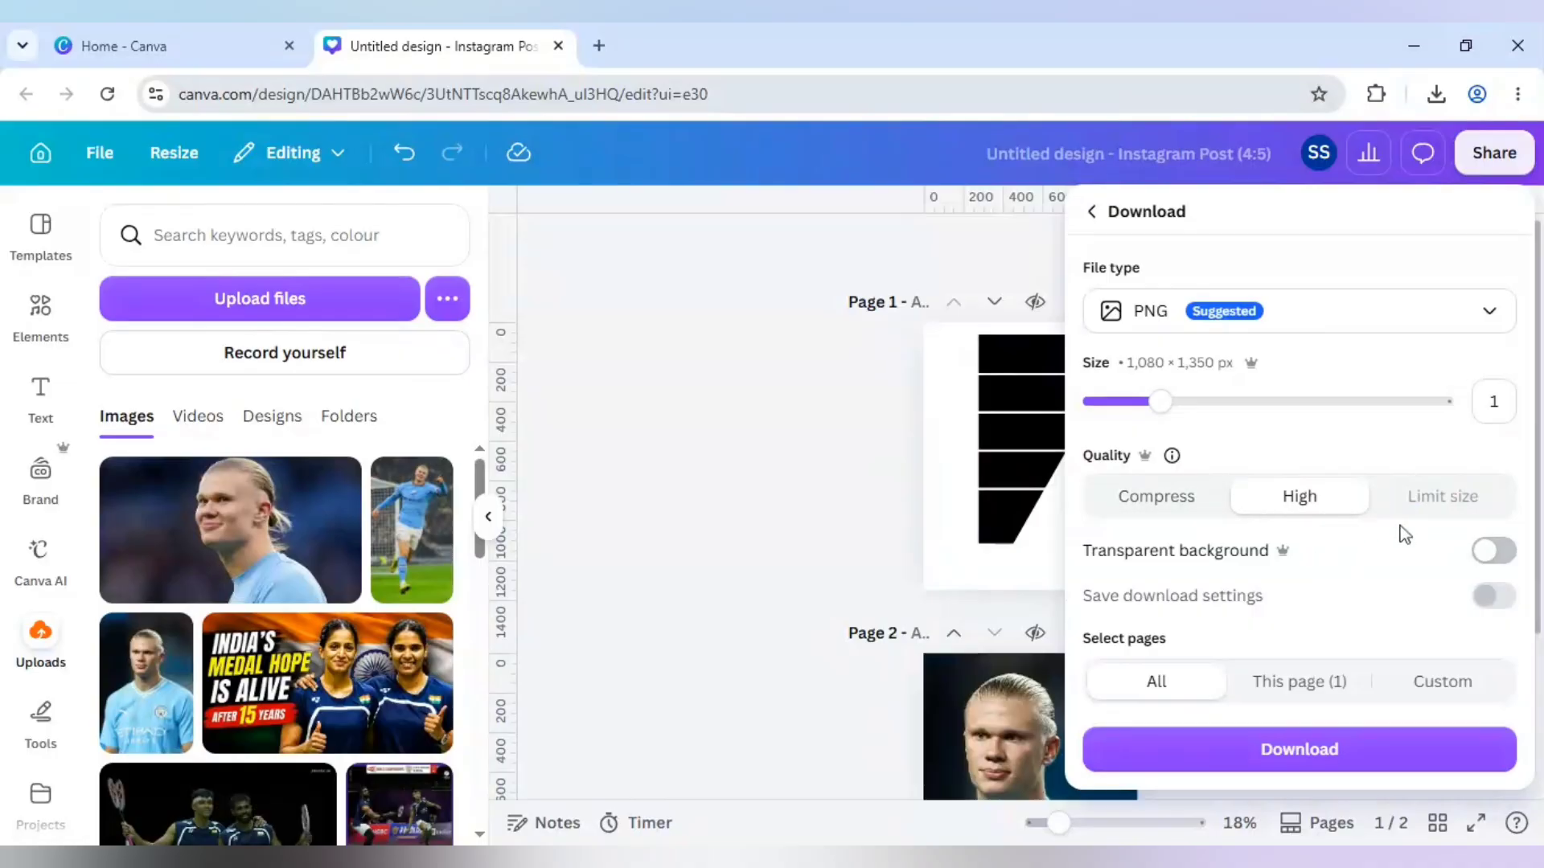
click(1299, 685)
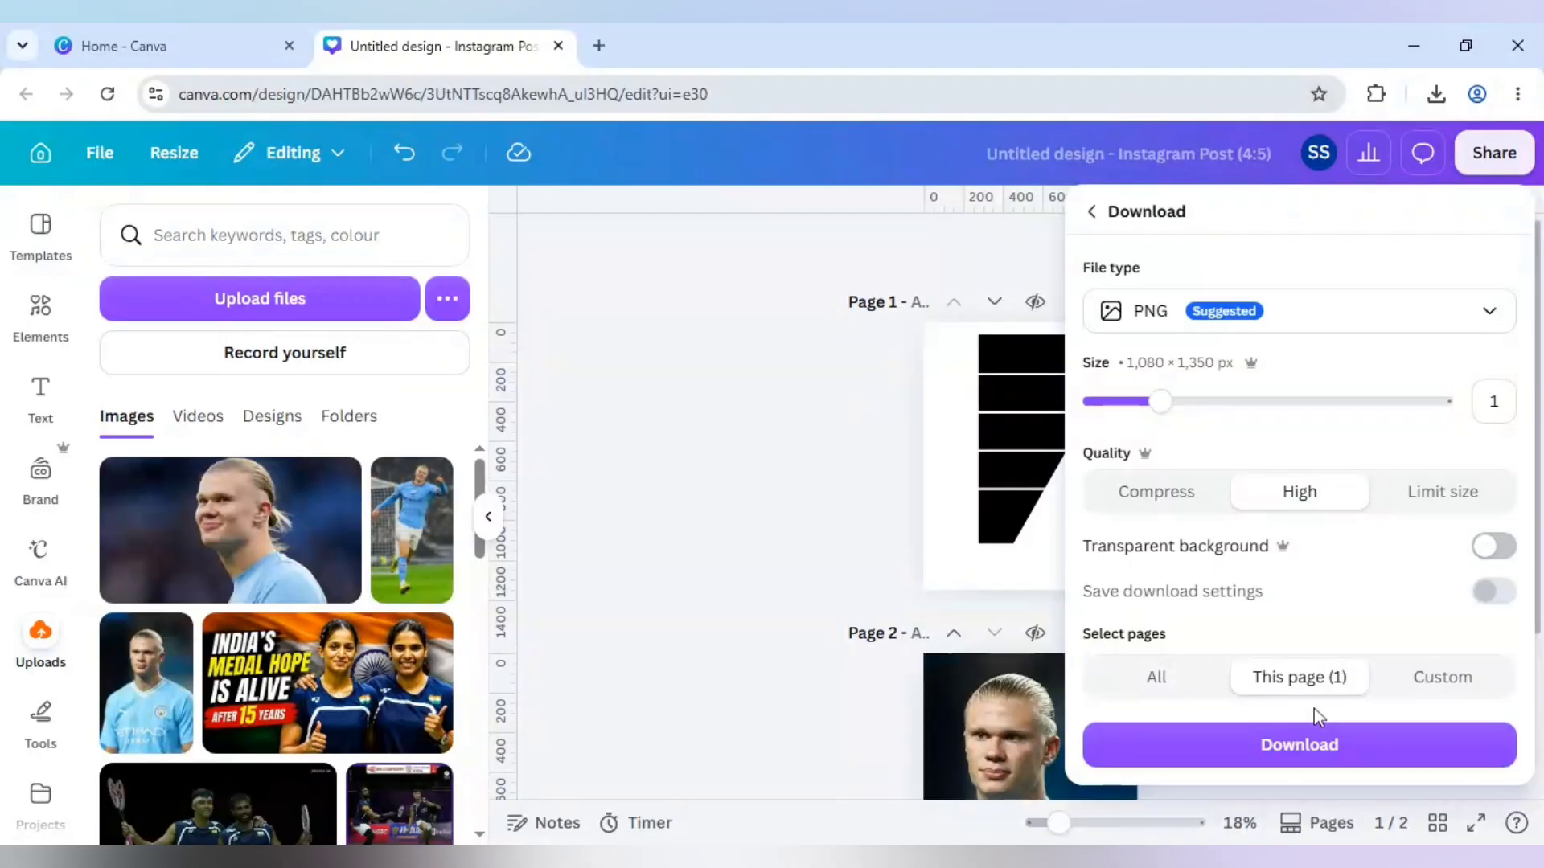
click(1302, 760)
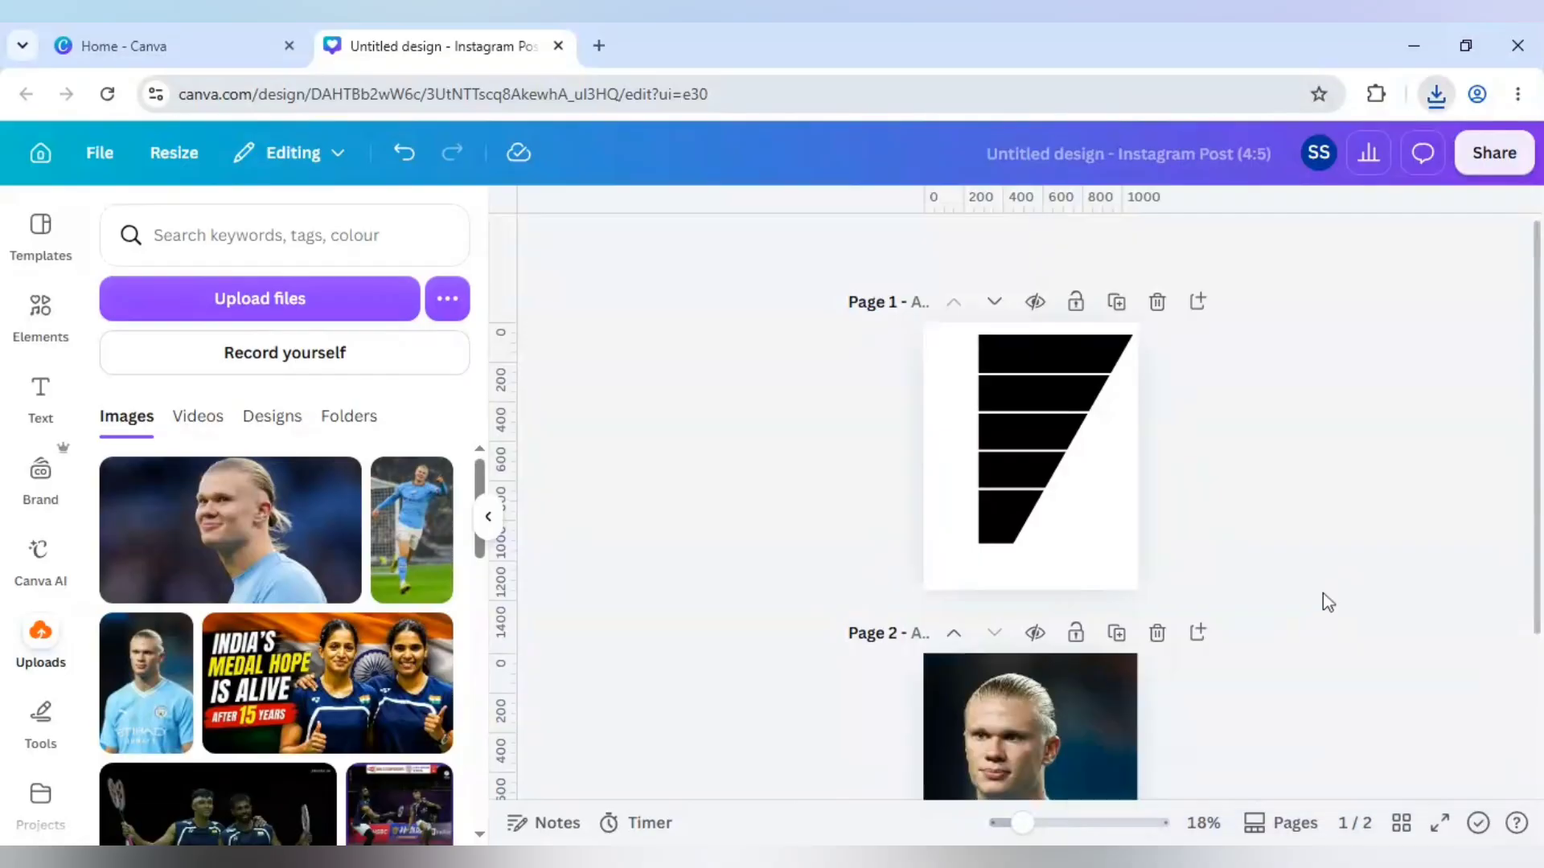
Download only page 2, with the recoloured portrait, as a PNG.
scroll(1328, 602, down, 3)
click(1493, 153)
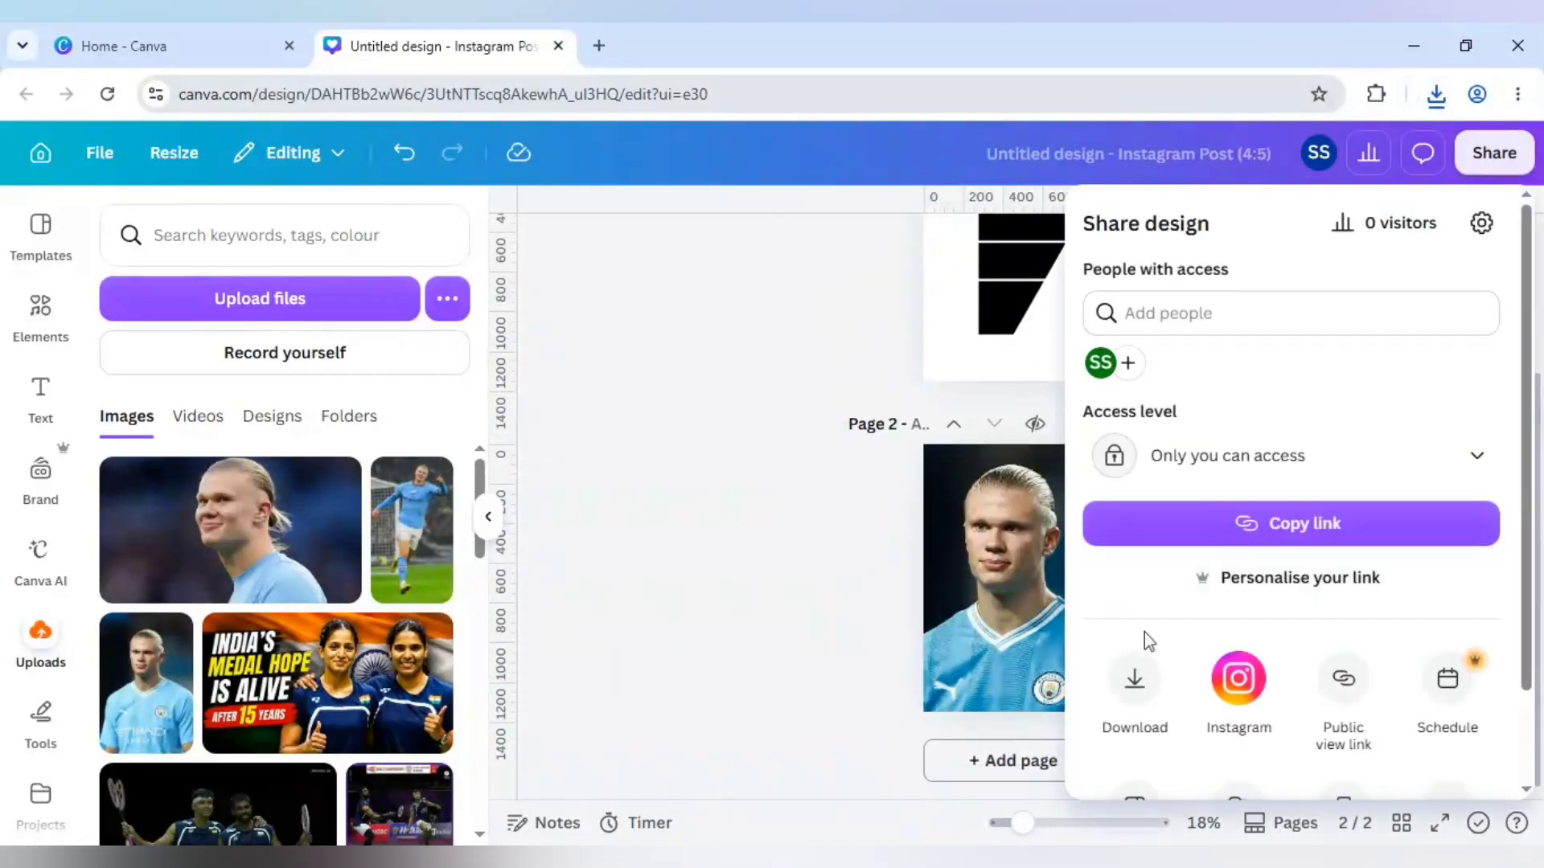
click(1139, 680)
click(1299, 677)
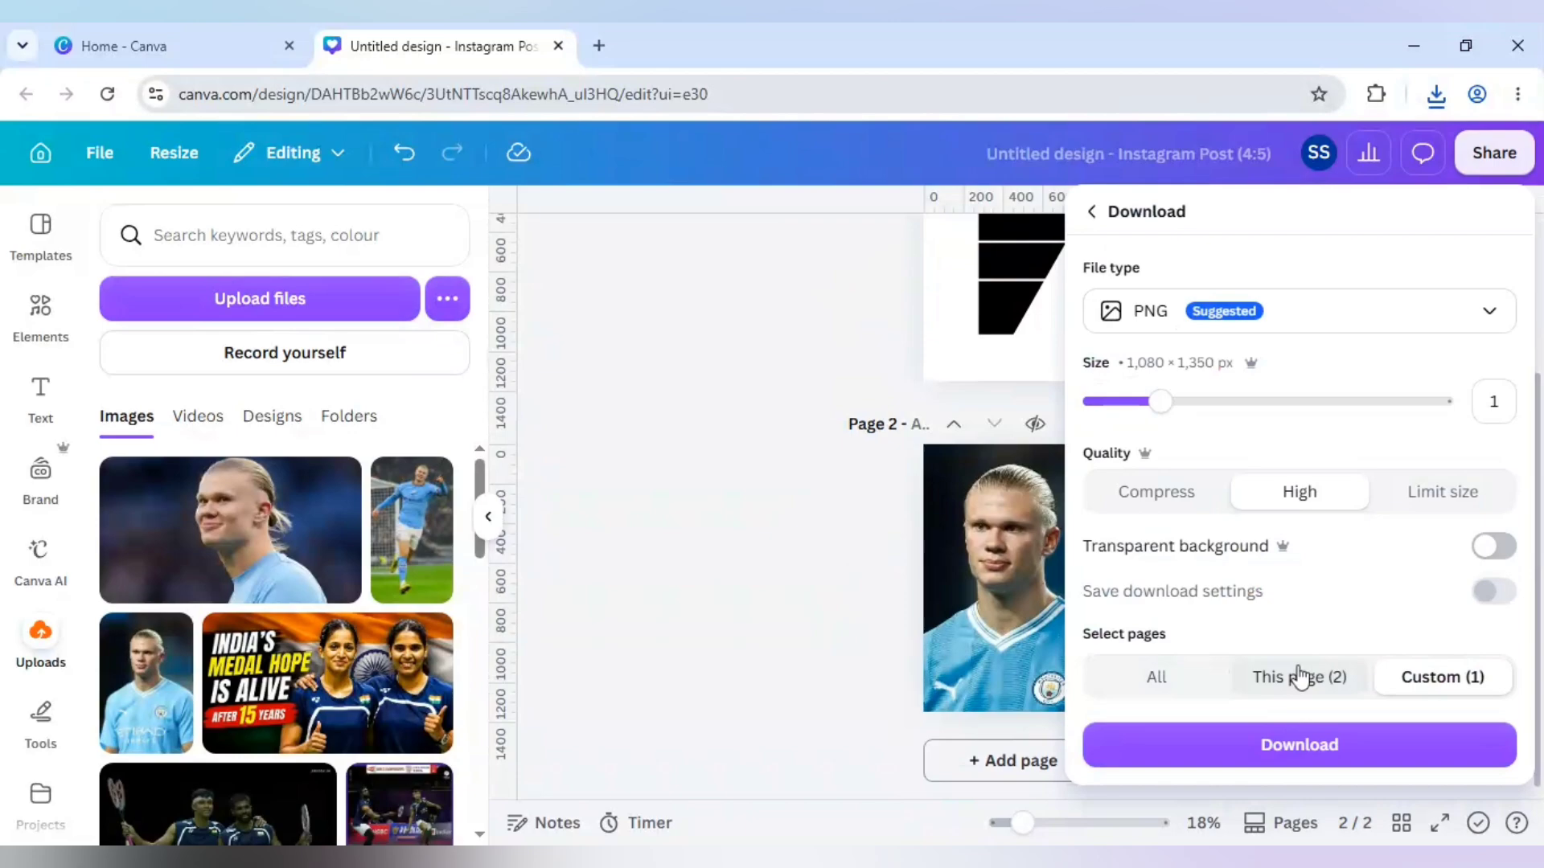
click(1297, 745)
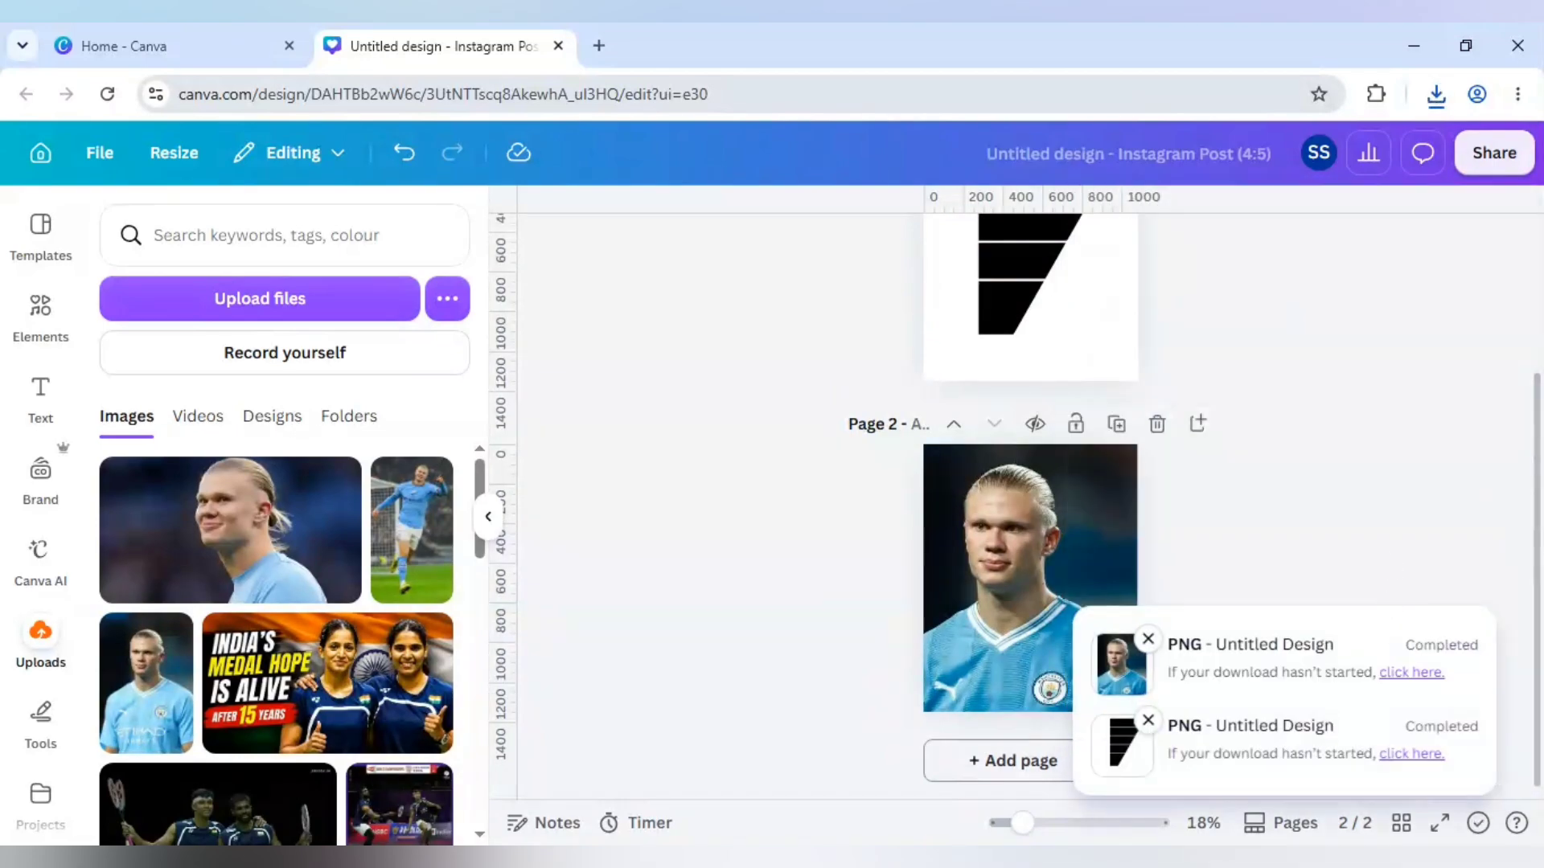
click(1394, 565)
Place both downloaded PNG images on a new third page, offset from each other so each can be selected.
click(1049, 768)
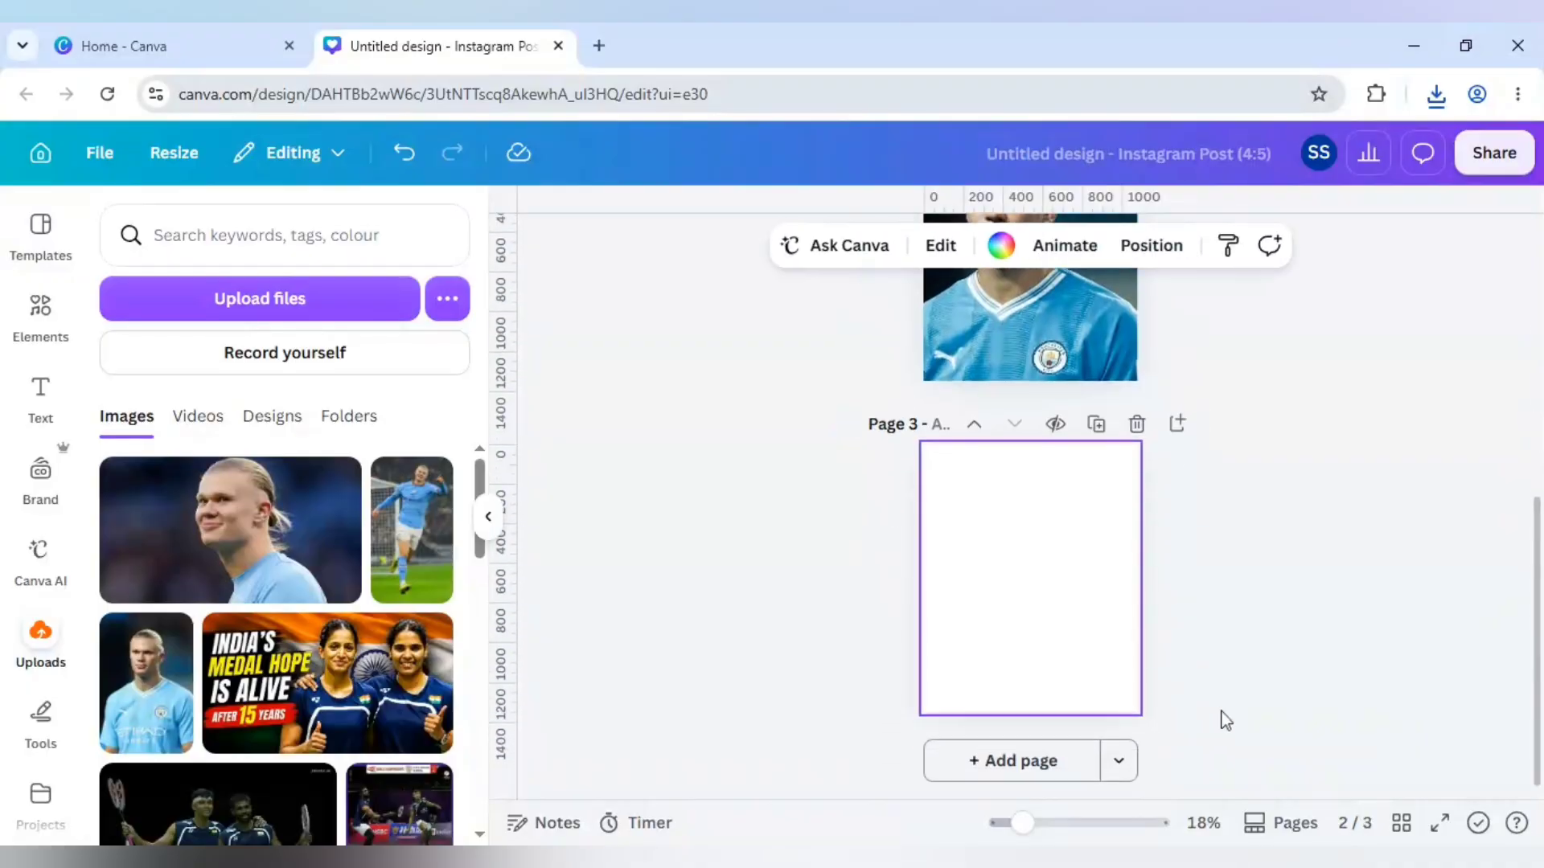
mouse_move(1021, 824)
mouse_down()
mouse_move(1053, 826)
mouse_move(1037, 824)
mouse_up()
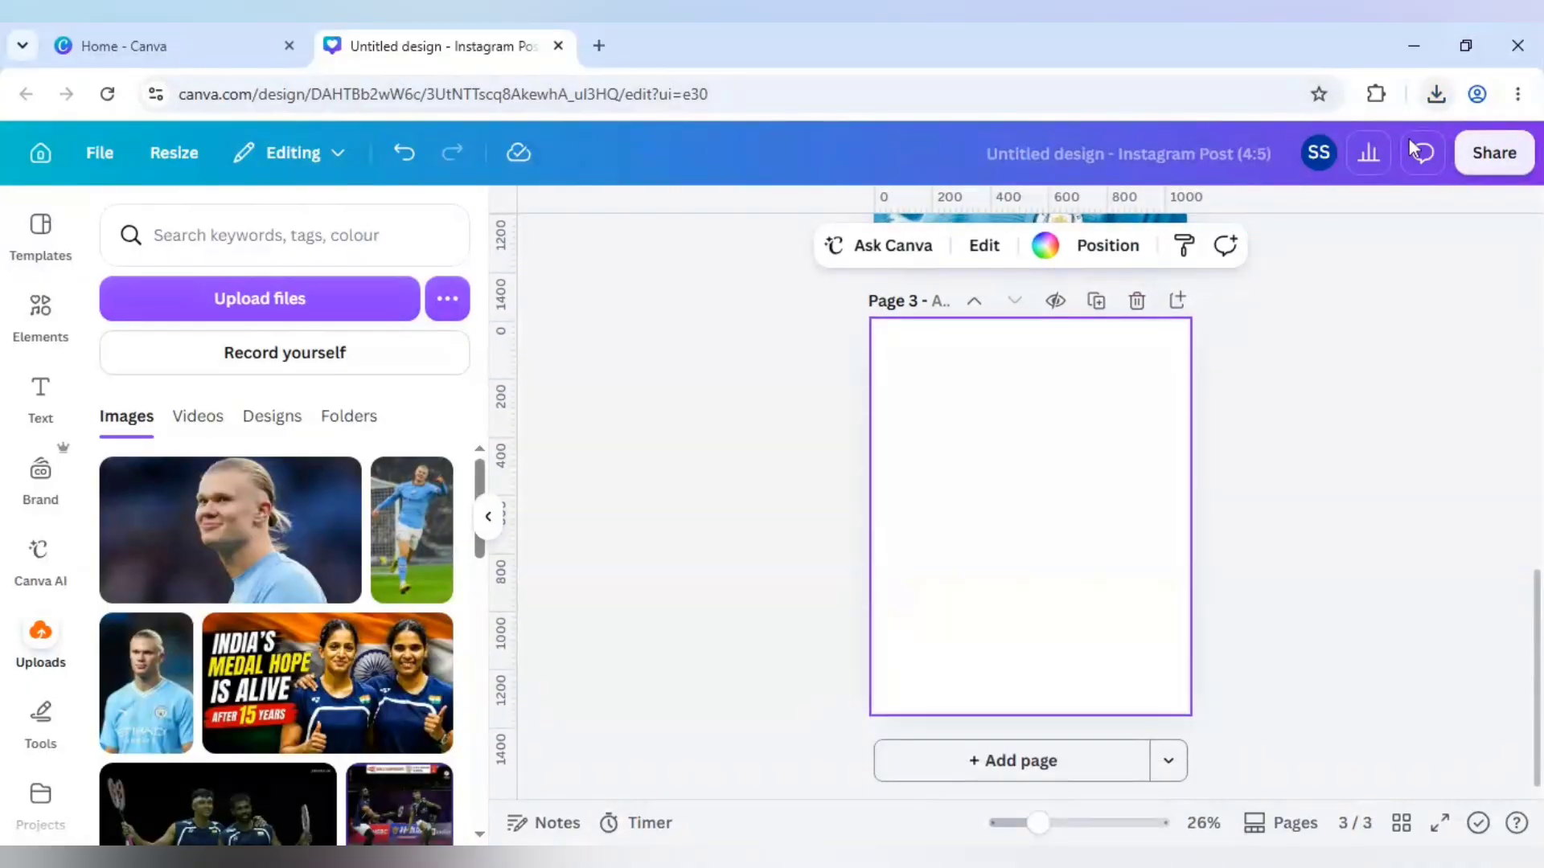
drag(1436, 94, 913, 414)
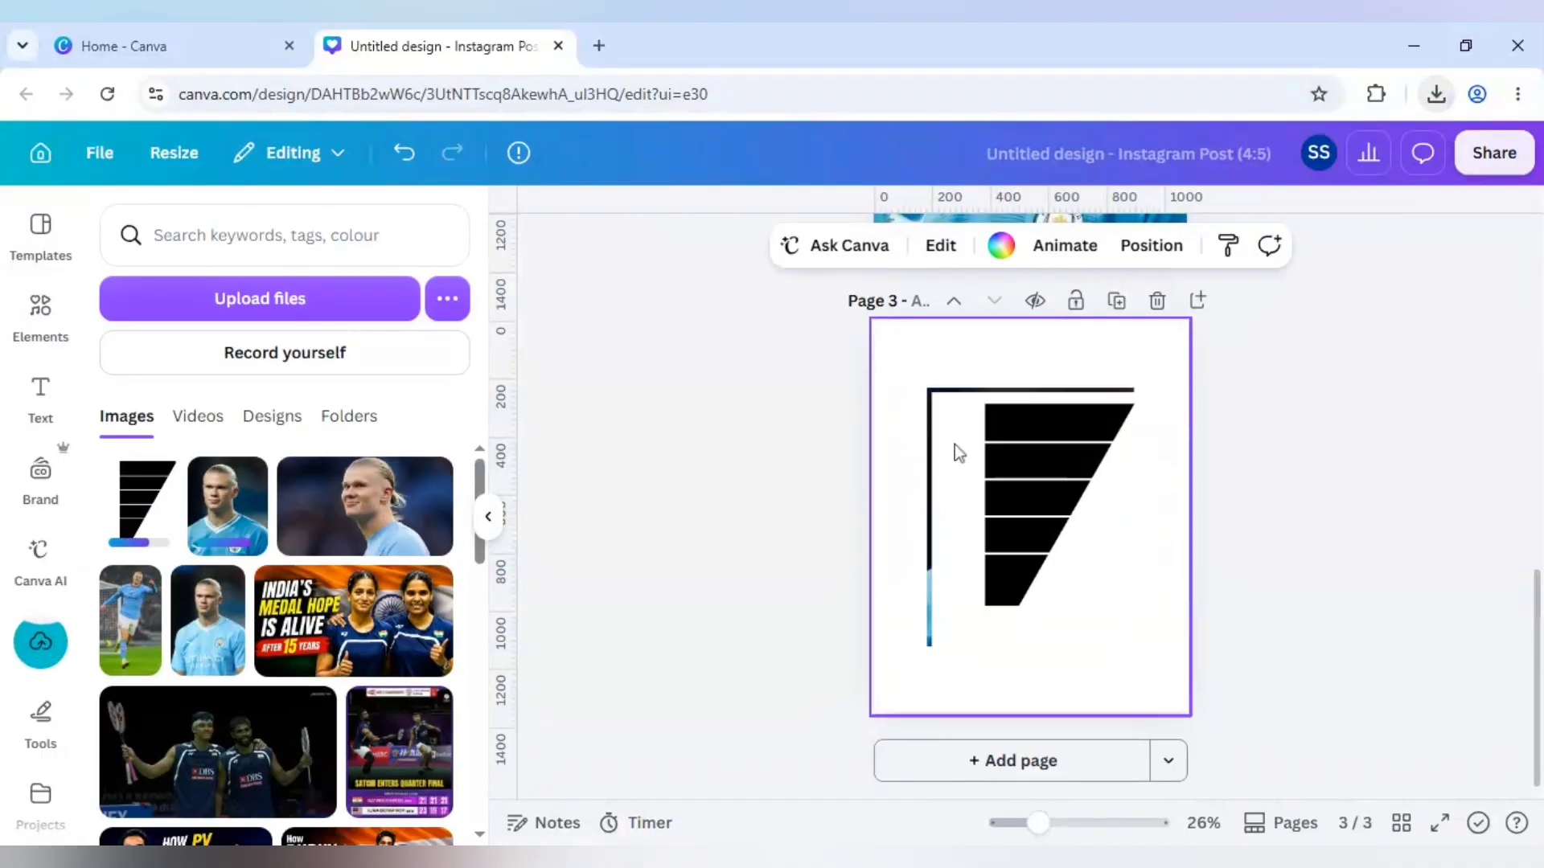
drag(1020, 474, 997, 436)
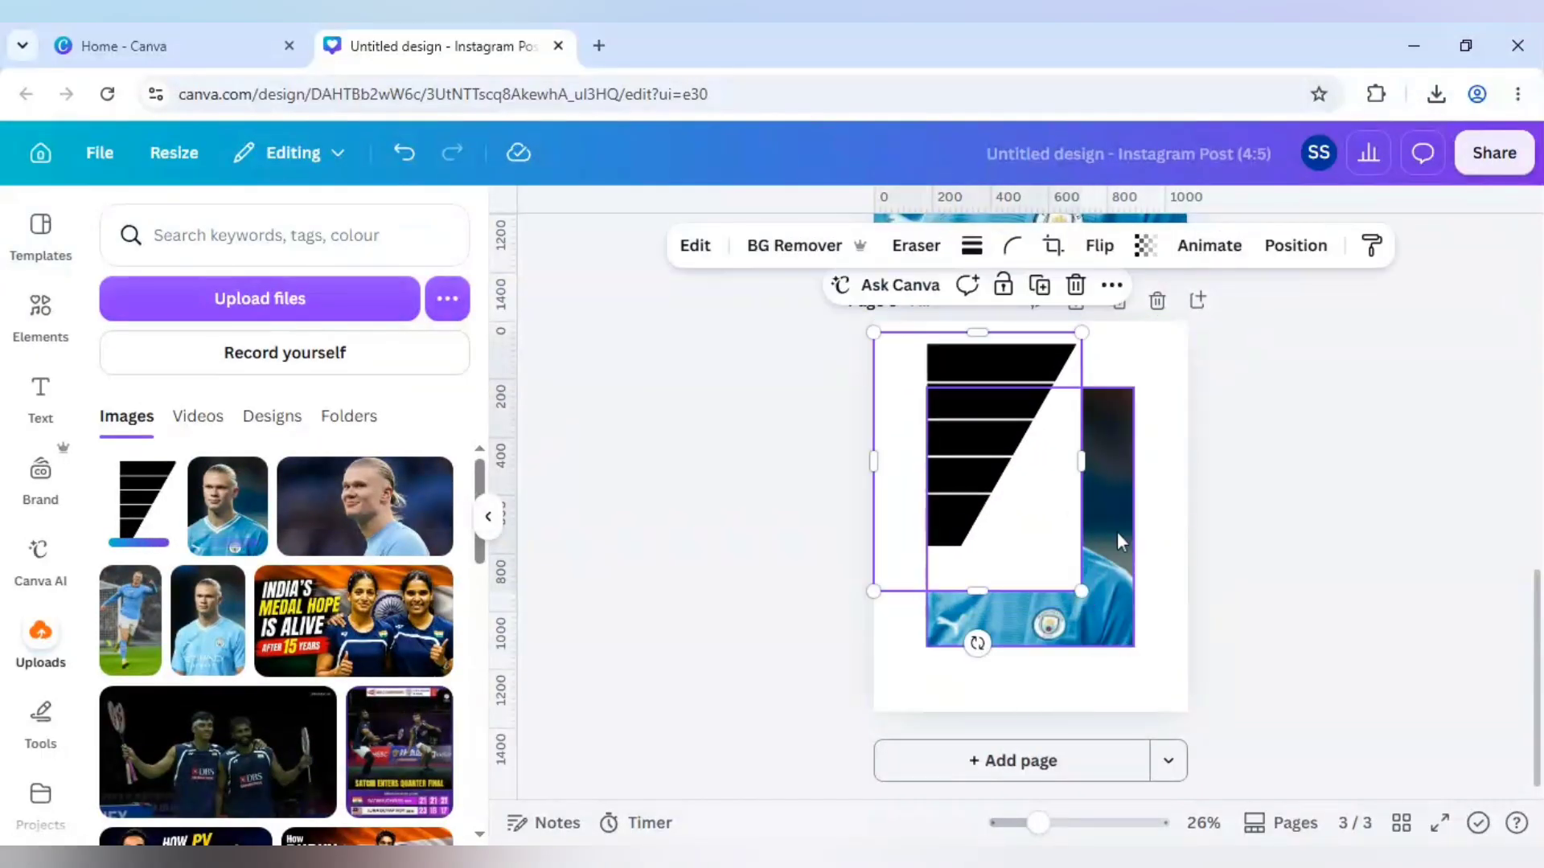
drag(1117, 533, 1165, 562)
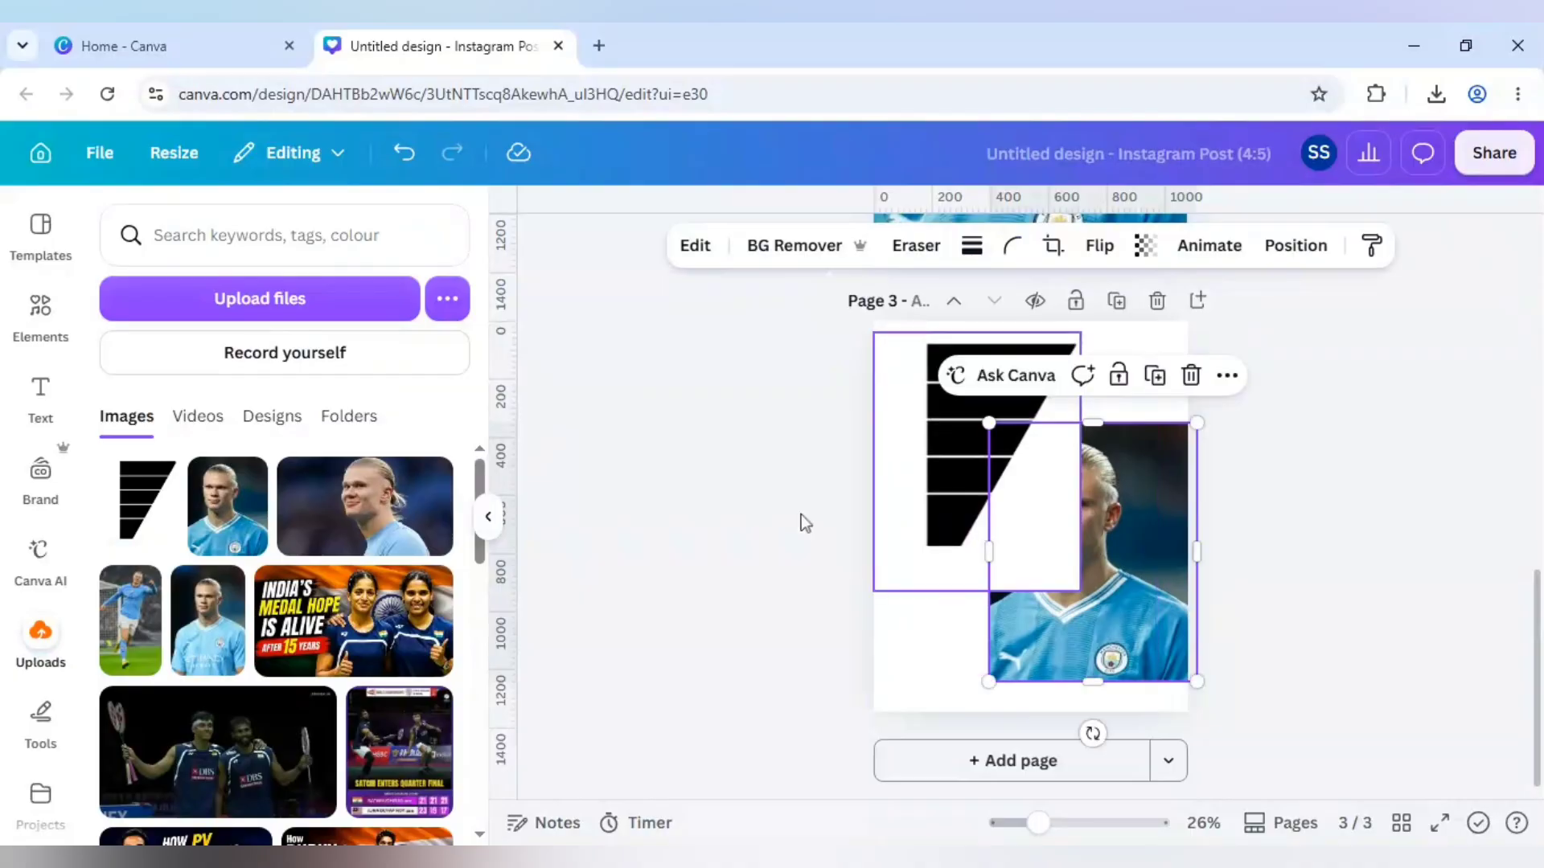
Search the Canva apps for "blend" and open the Blend Image app.
scroll(41, 724, down, 2)
click(40, 767)
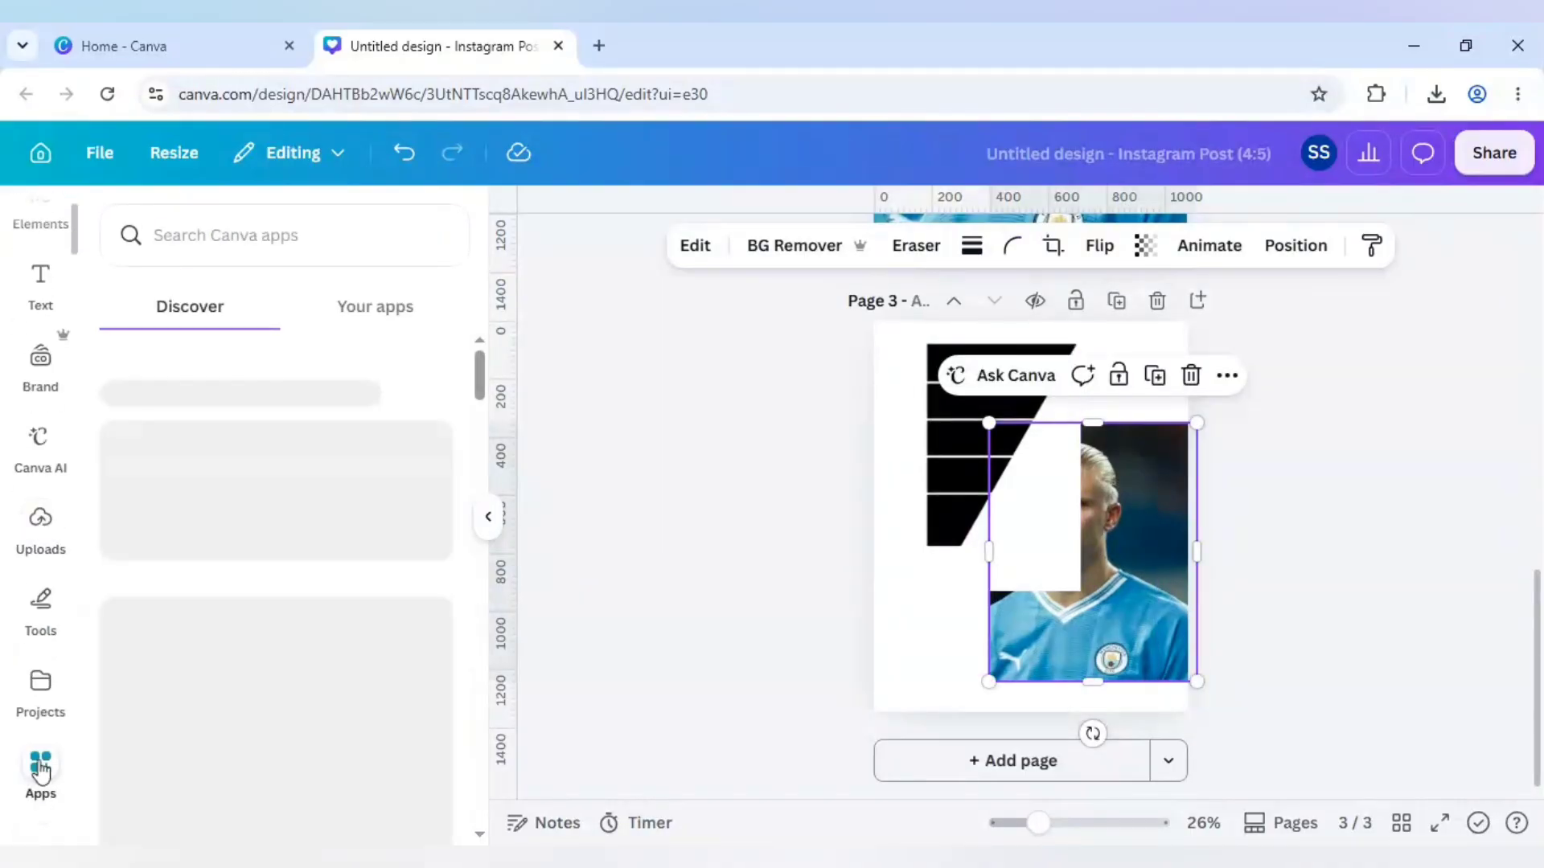
click(218, 236)
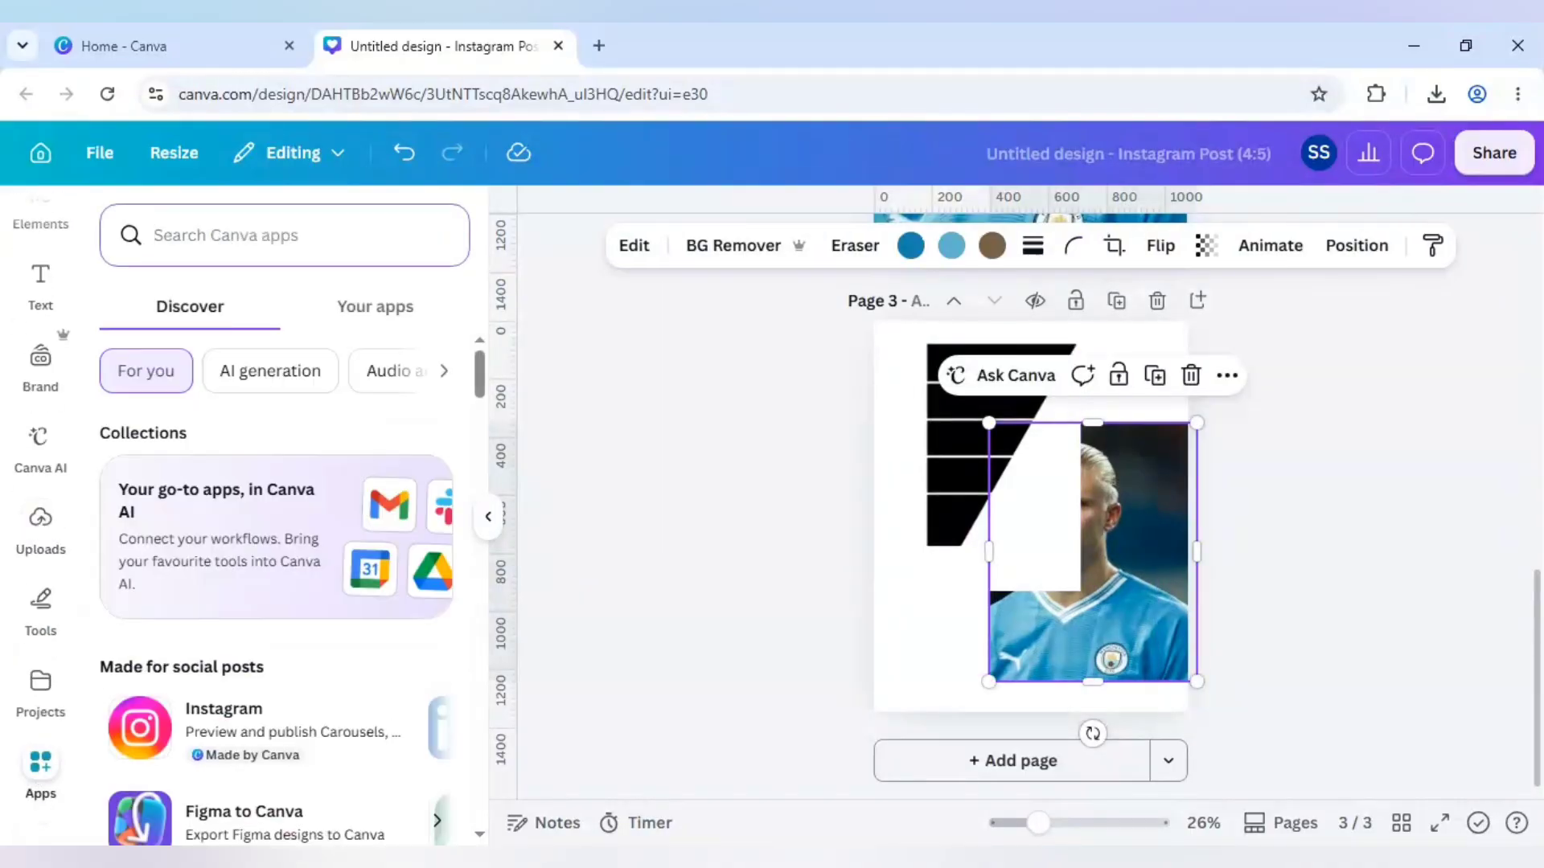
text(blend)
key(Return)
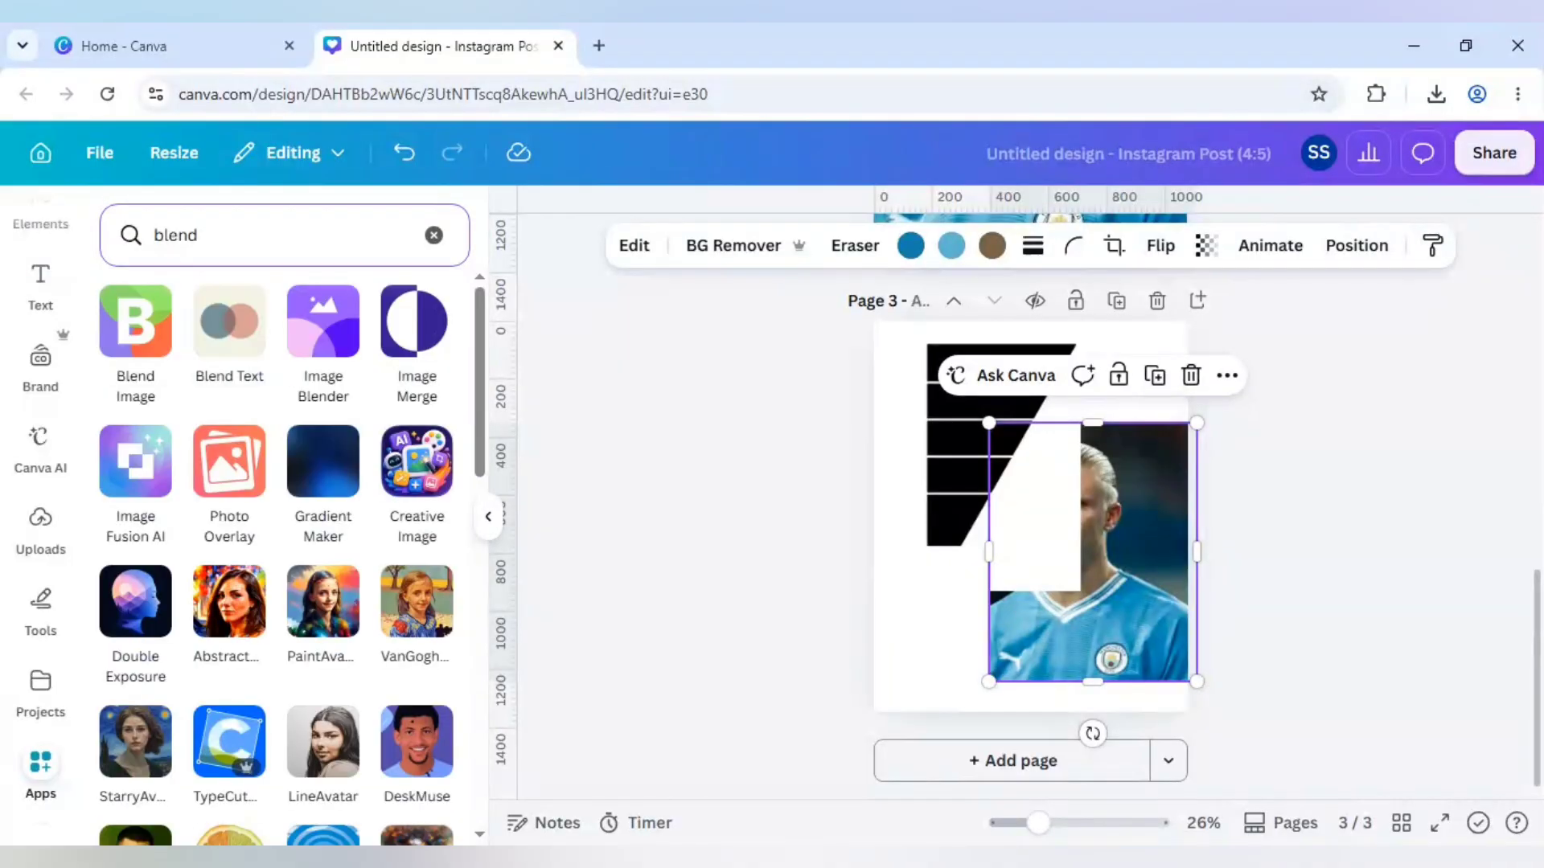
click(141, 326)
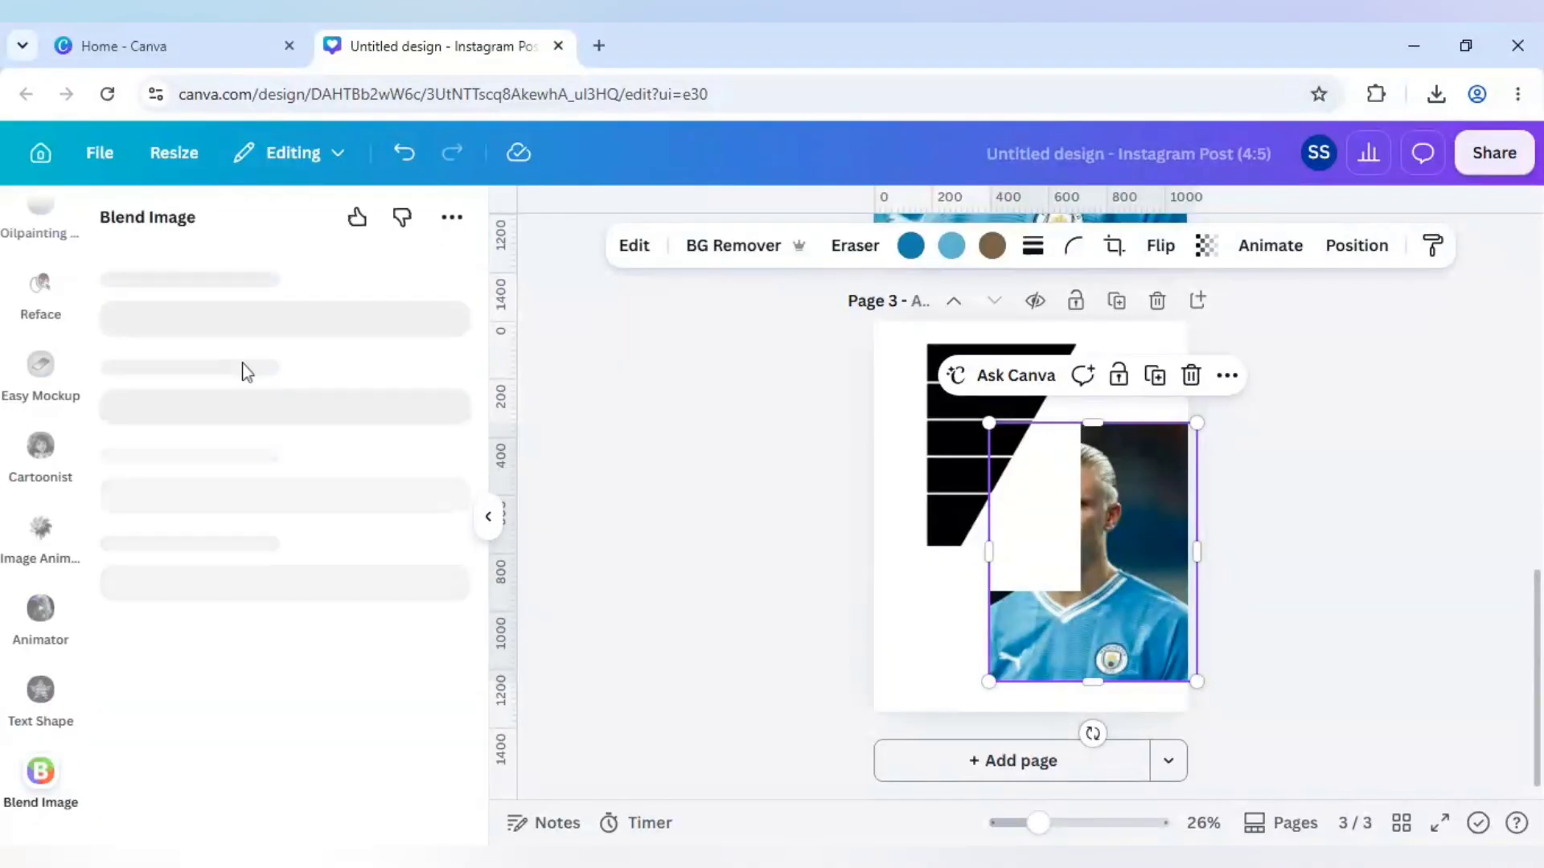
Assign the banded shape image as the bottom layer and the portrait as the top layer of the blend.
scroll(241, 450, down, 2)
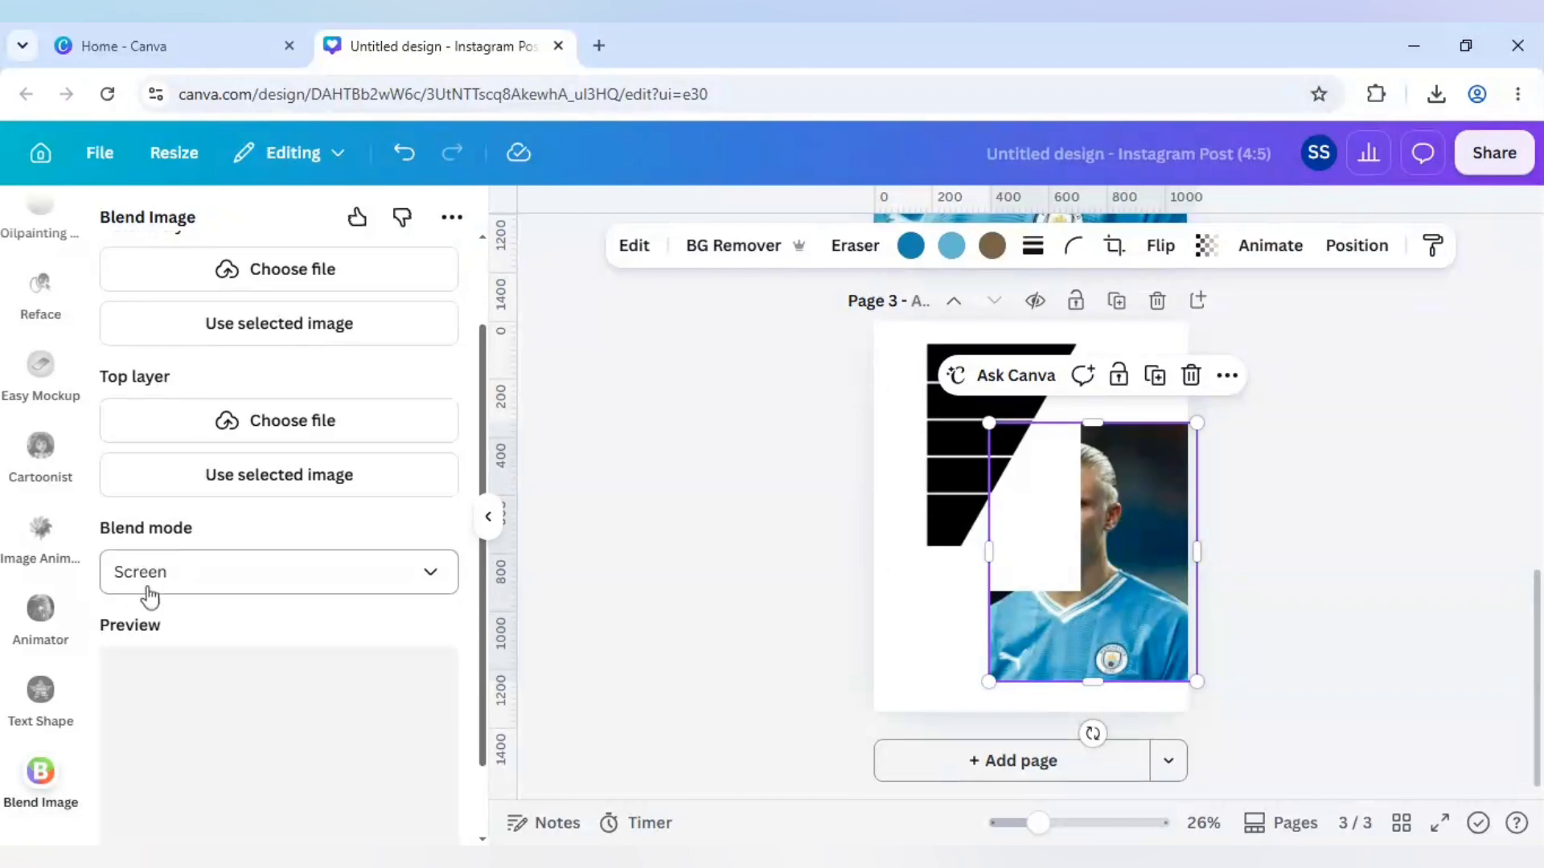
scroll(173, 601, up, 2)
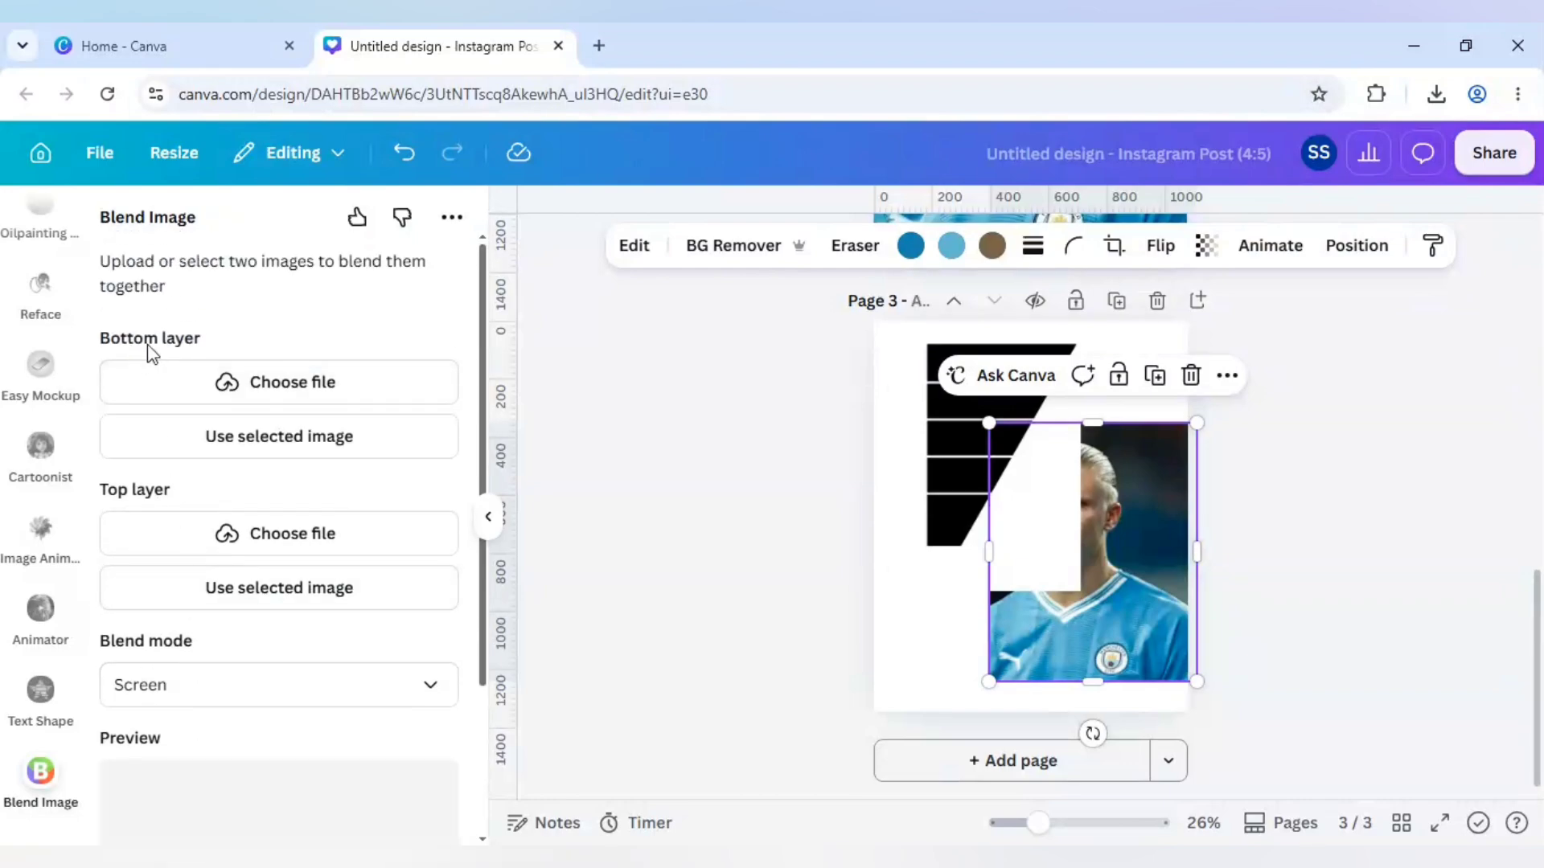
click(974, 508)
click(313, 438)
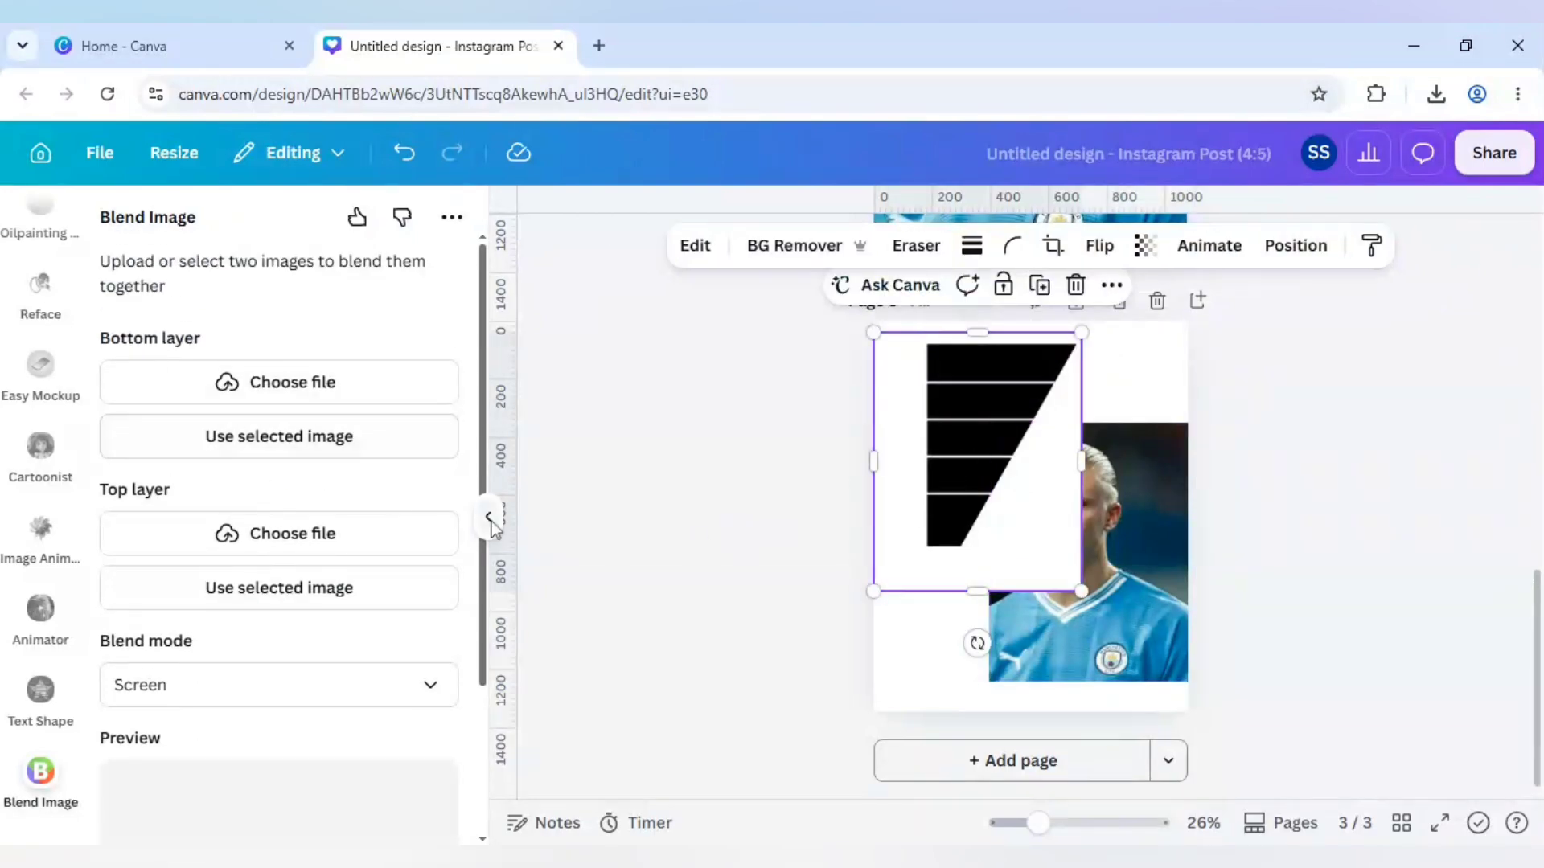
click(1126, 629)
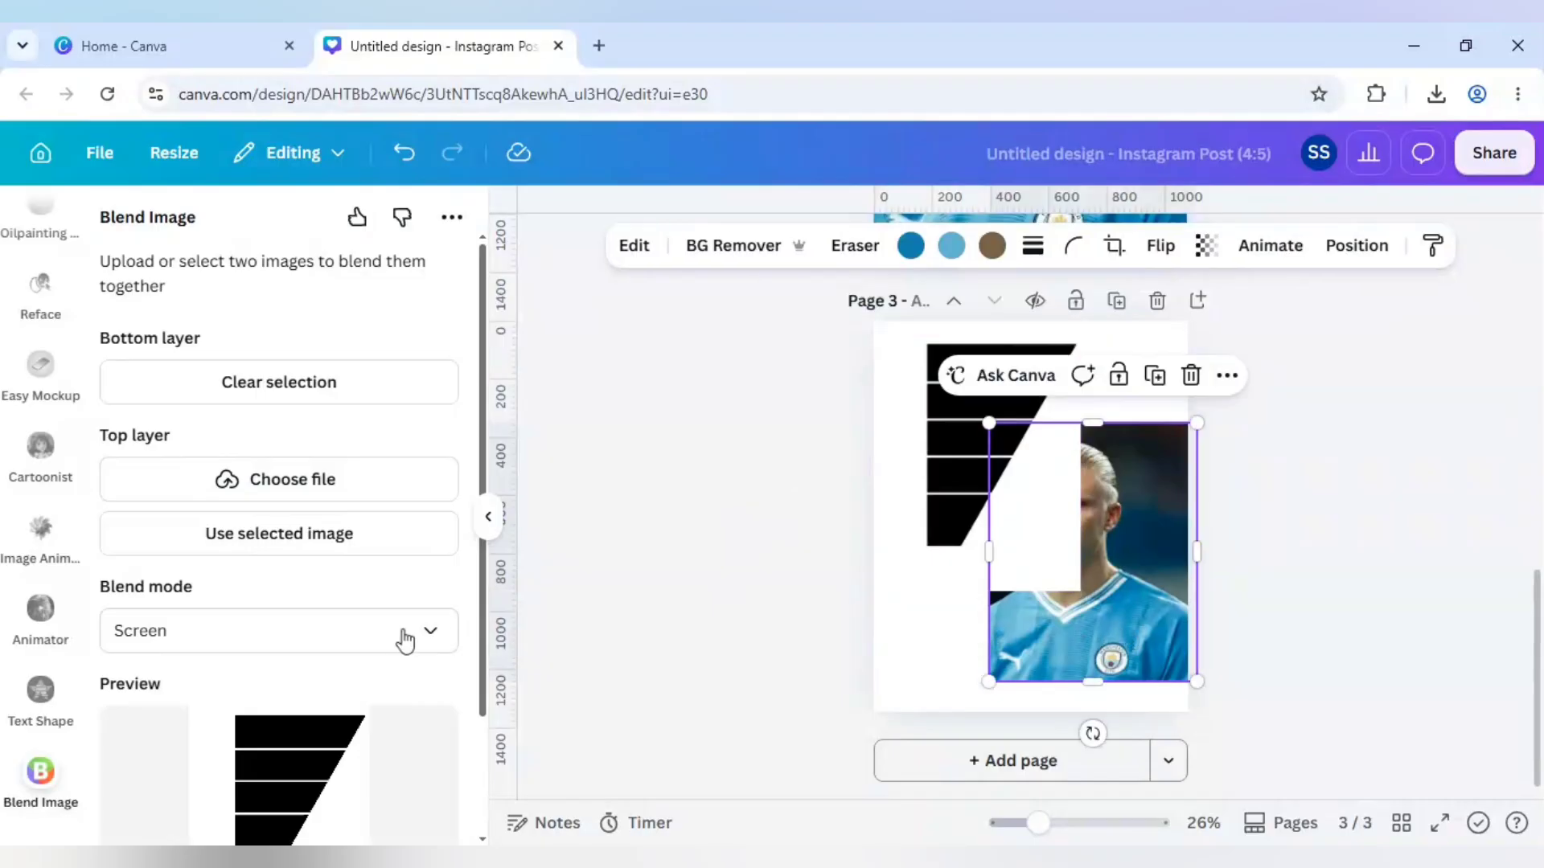
click(319, 546)
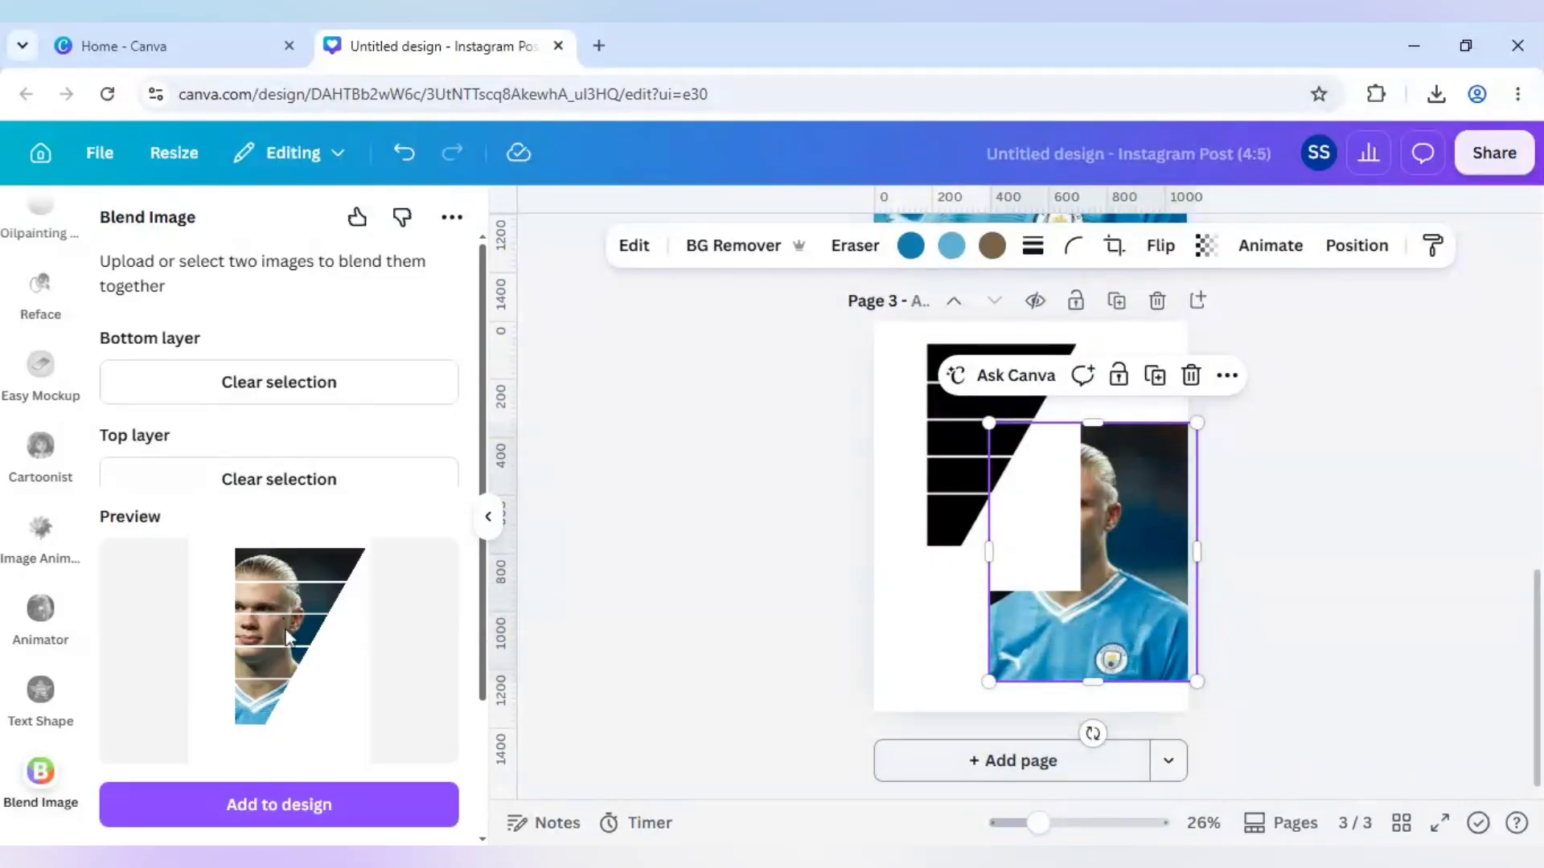
Add a fourth page, insert the blended image on it, and enlarge it to fill the page.
click(1049, 767)
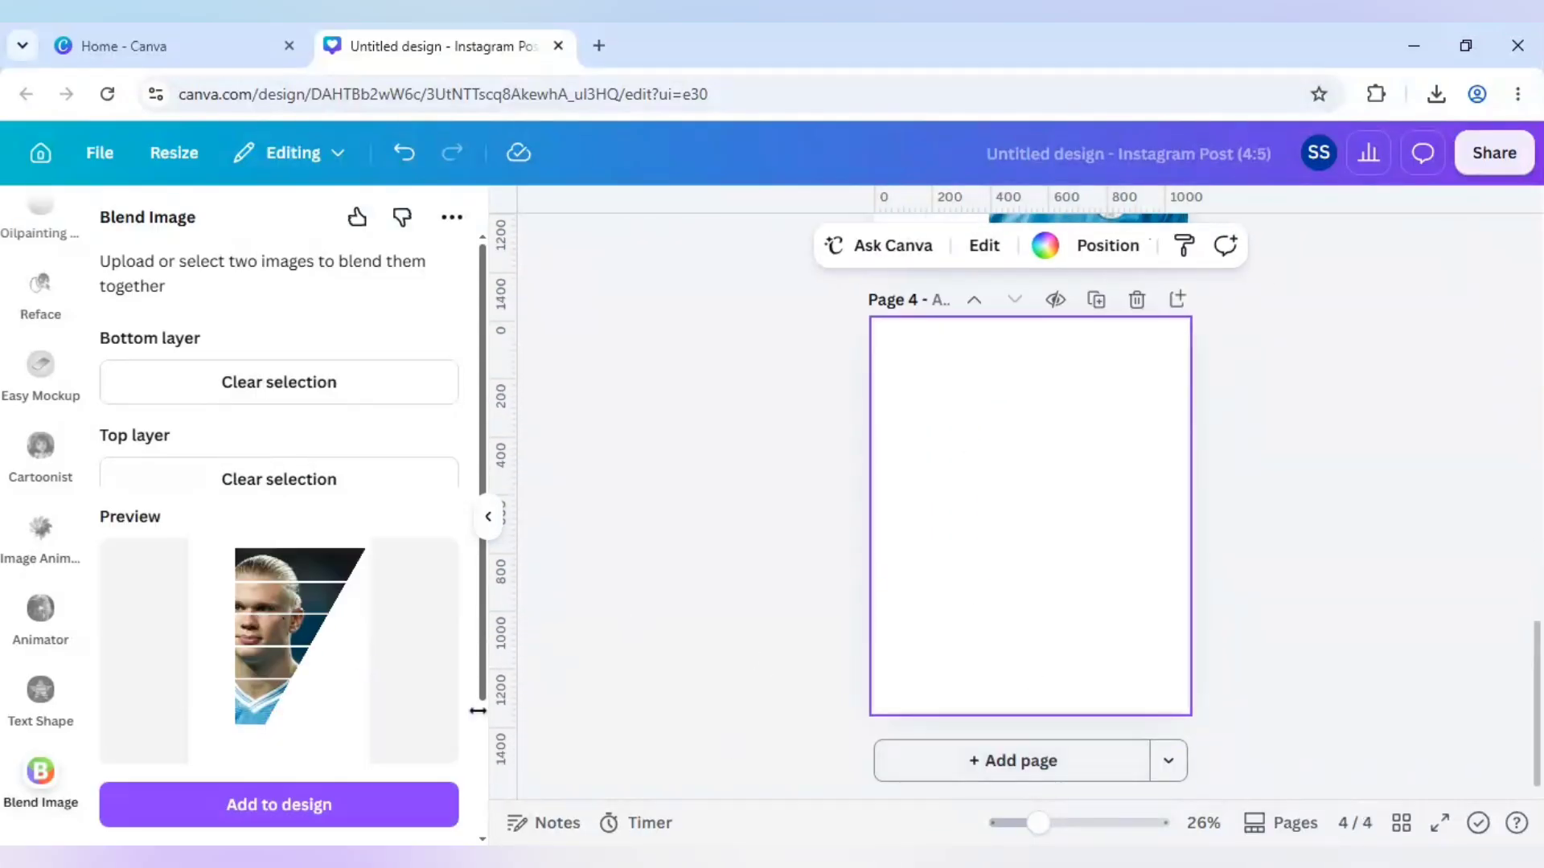
click(334, 806)
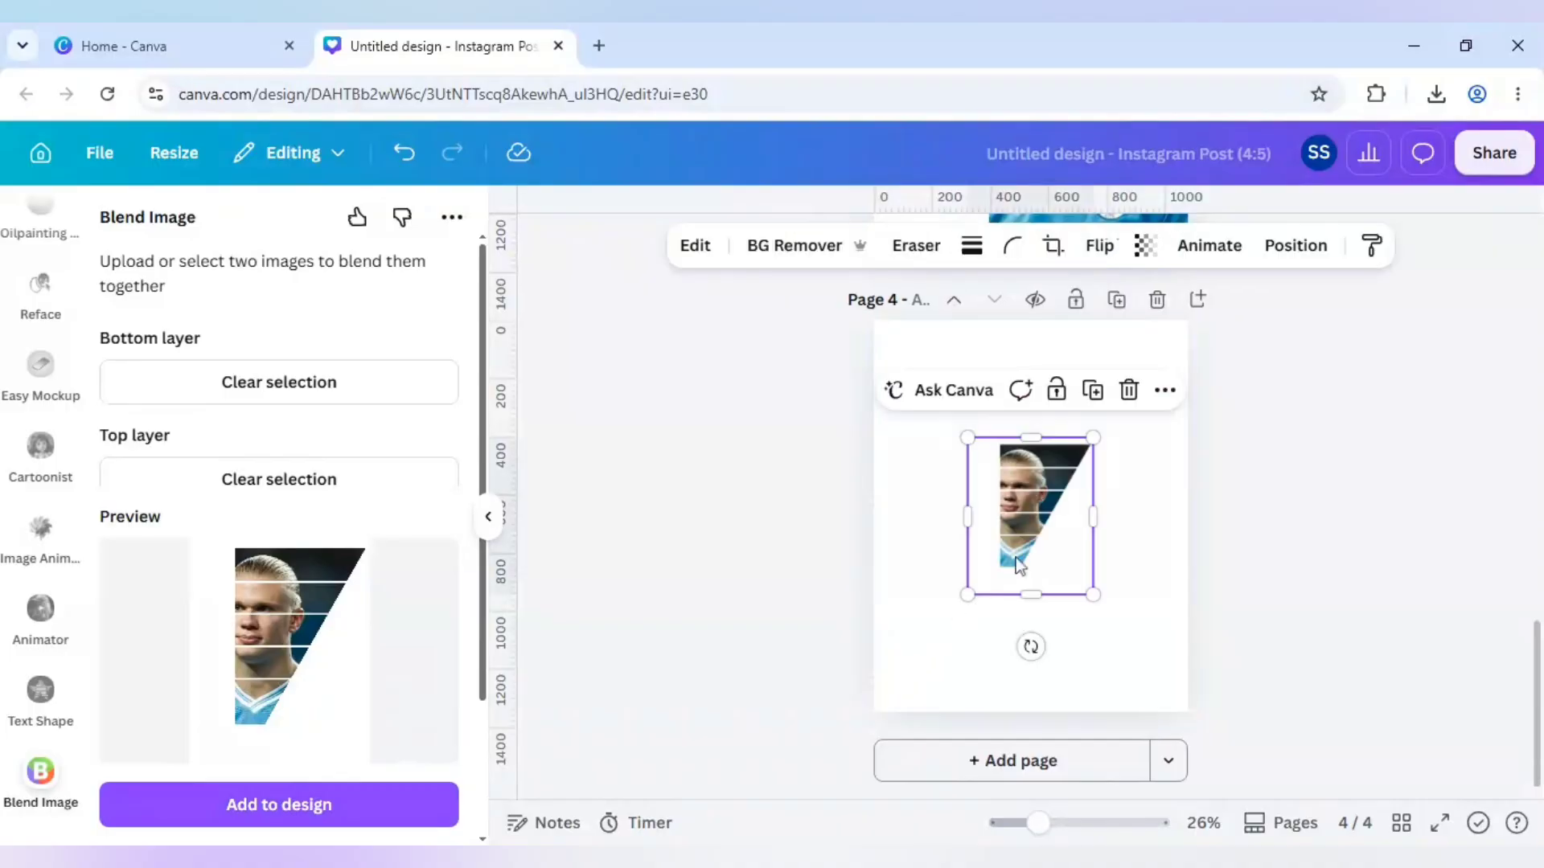
drag(1018, 565, 922, 447)
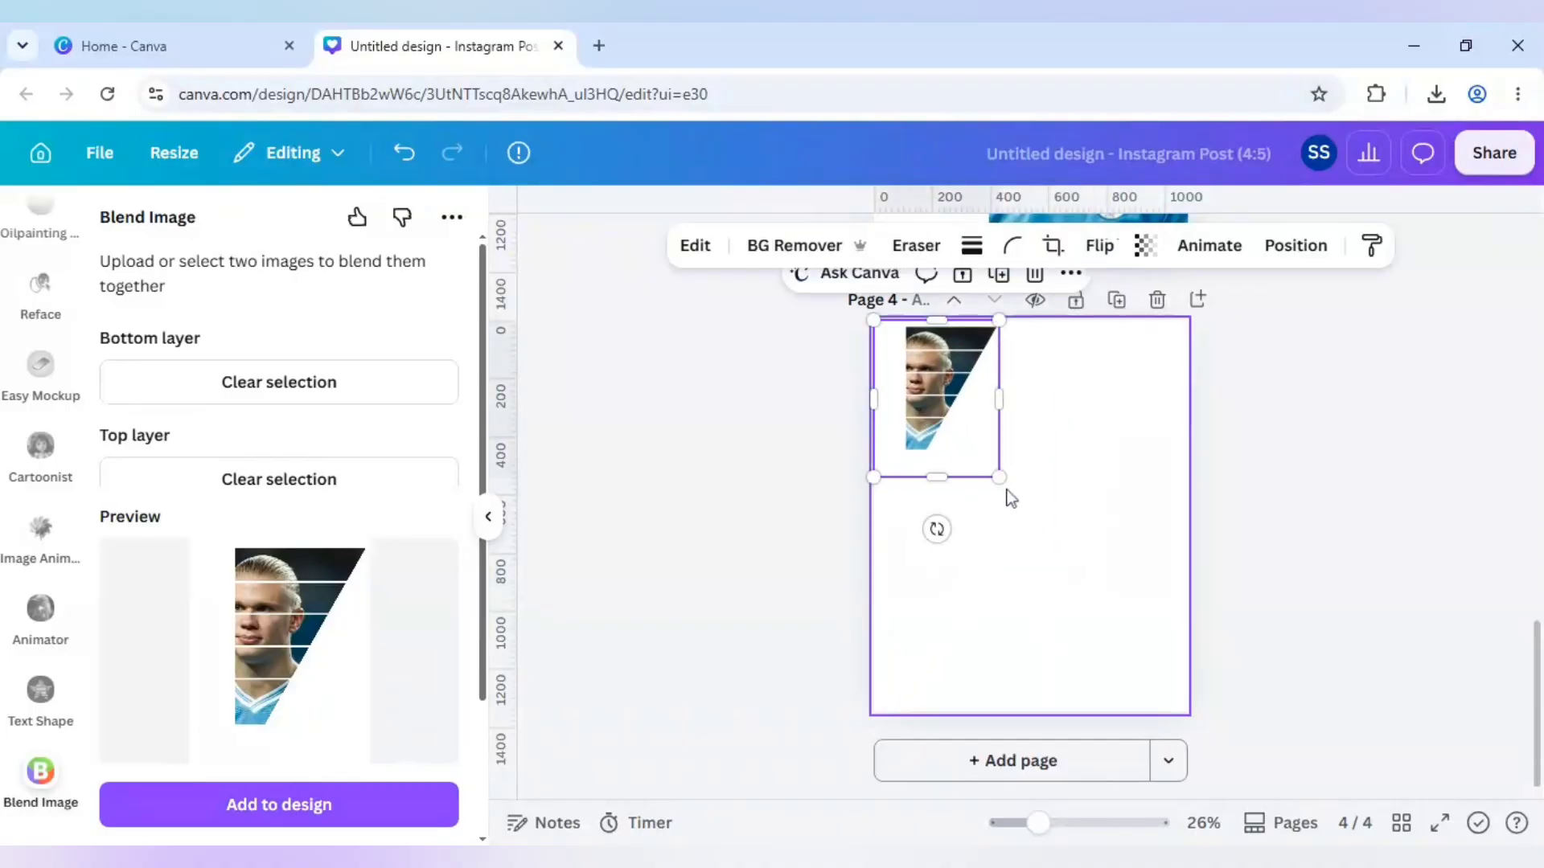
drag(997, 478, 1187, 713)
click(1286, 638)
Copy the full portrait from page 2 and paste it over the blended image on page 4.
scroll(1295, 635, up, 10)
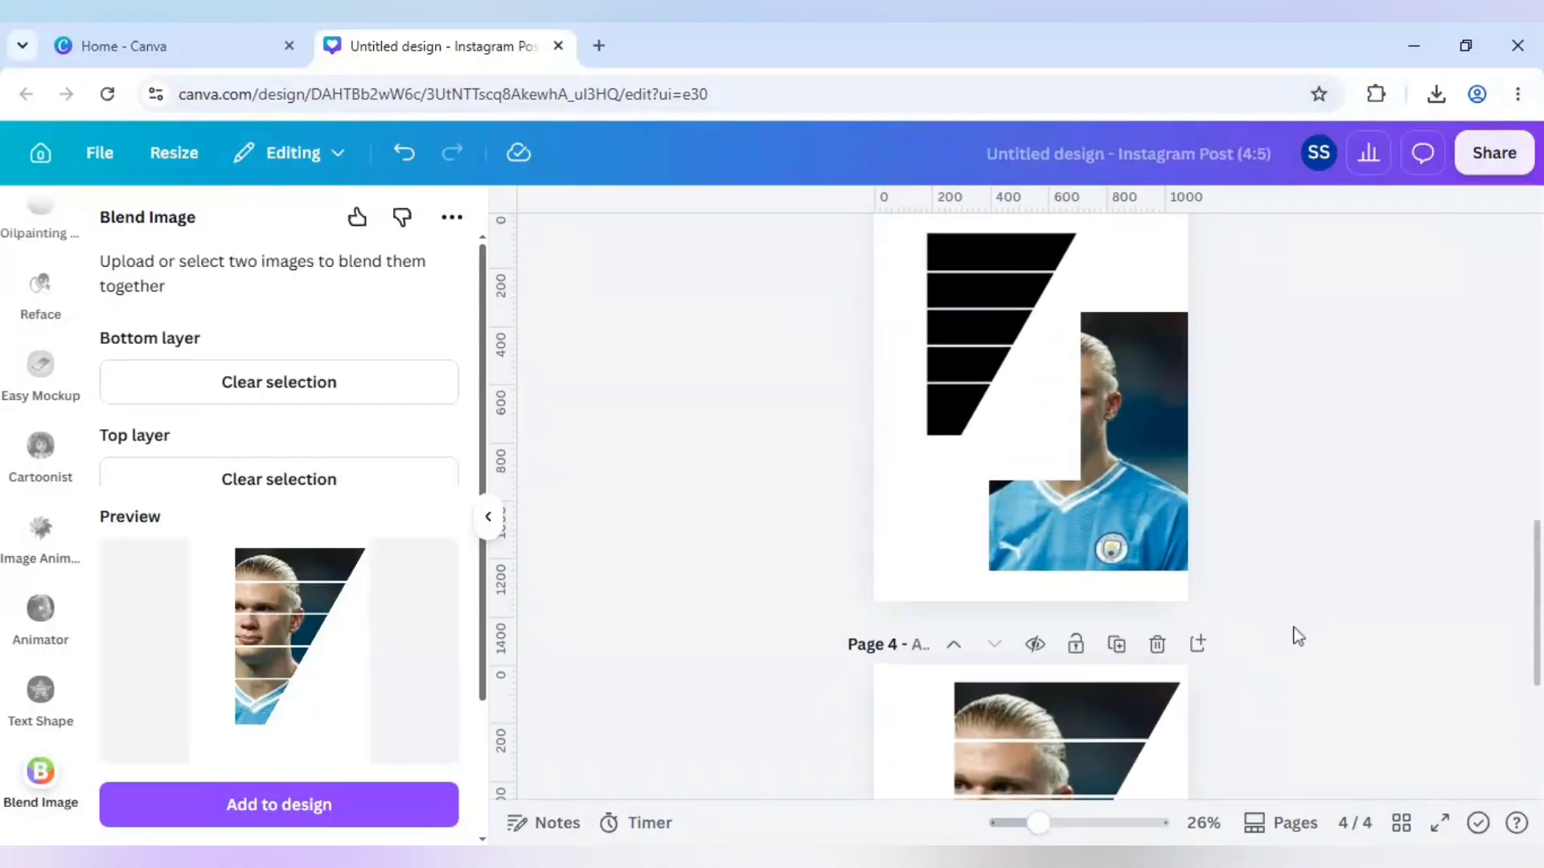
click(1085, 551)
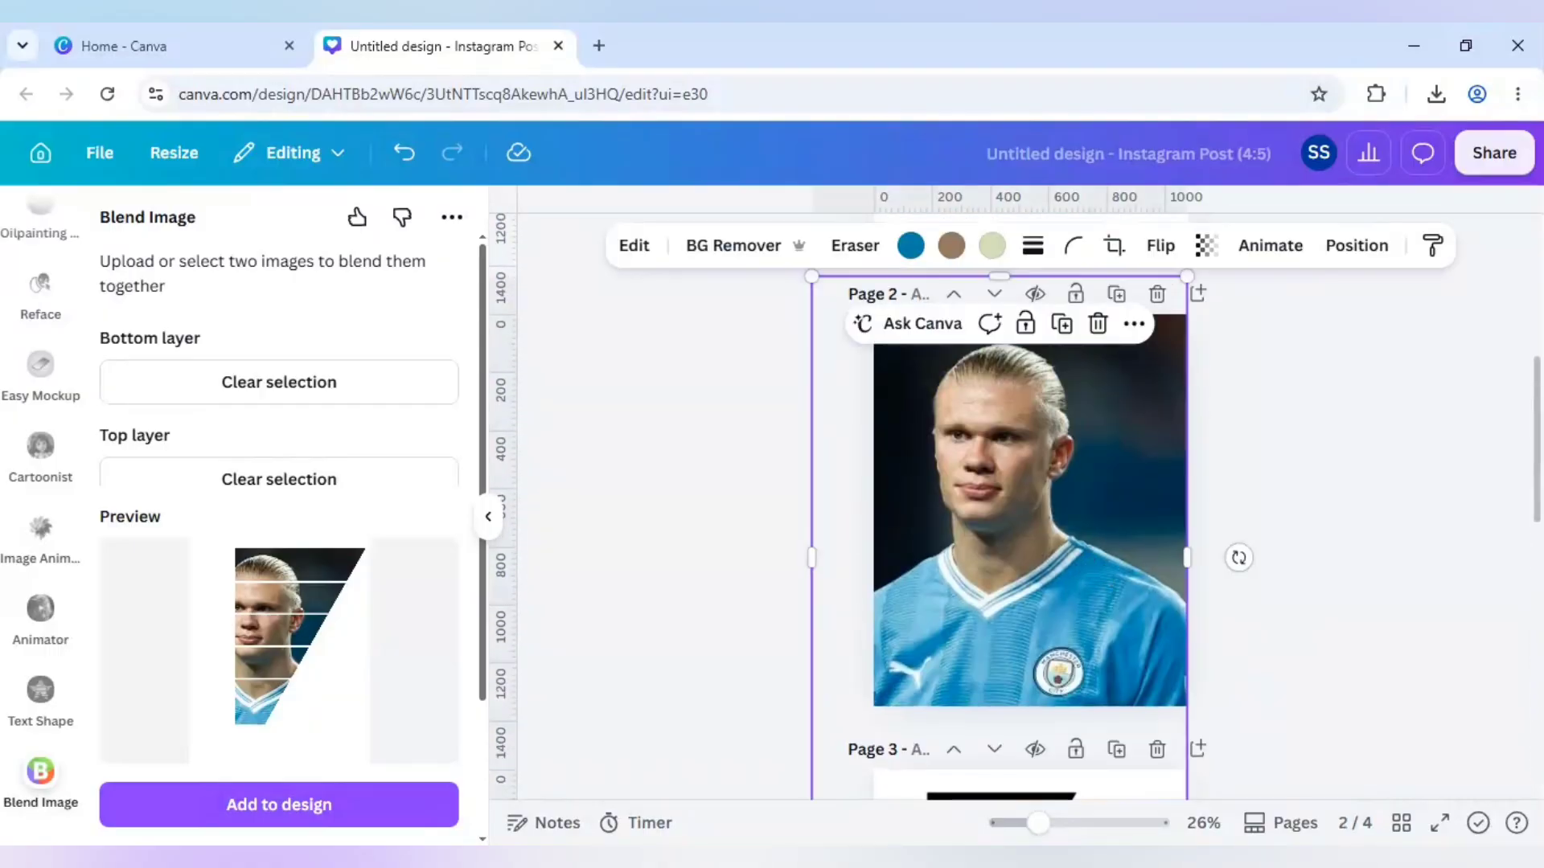
click(1350, 577)
scroll(1349, 578, down, 10)
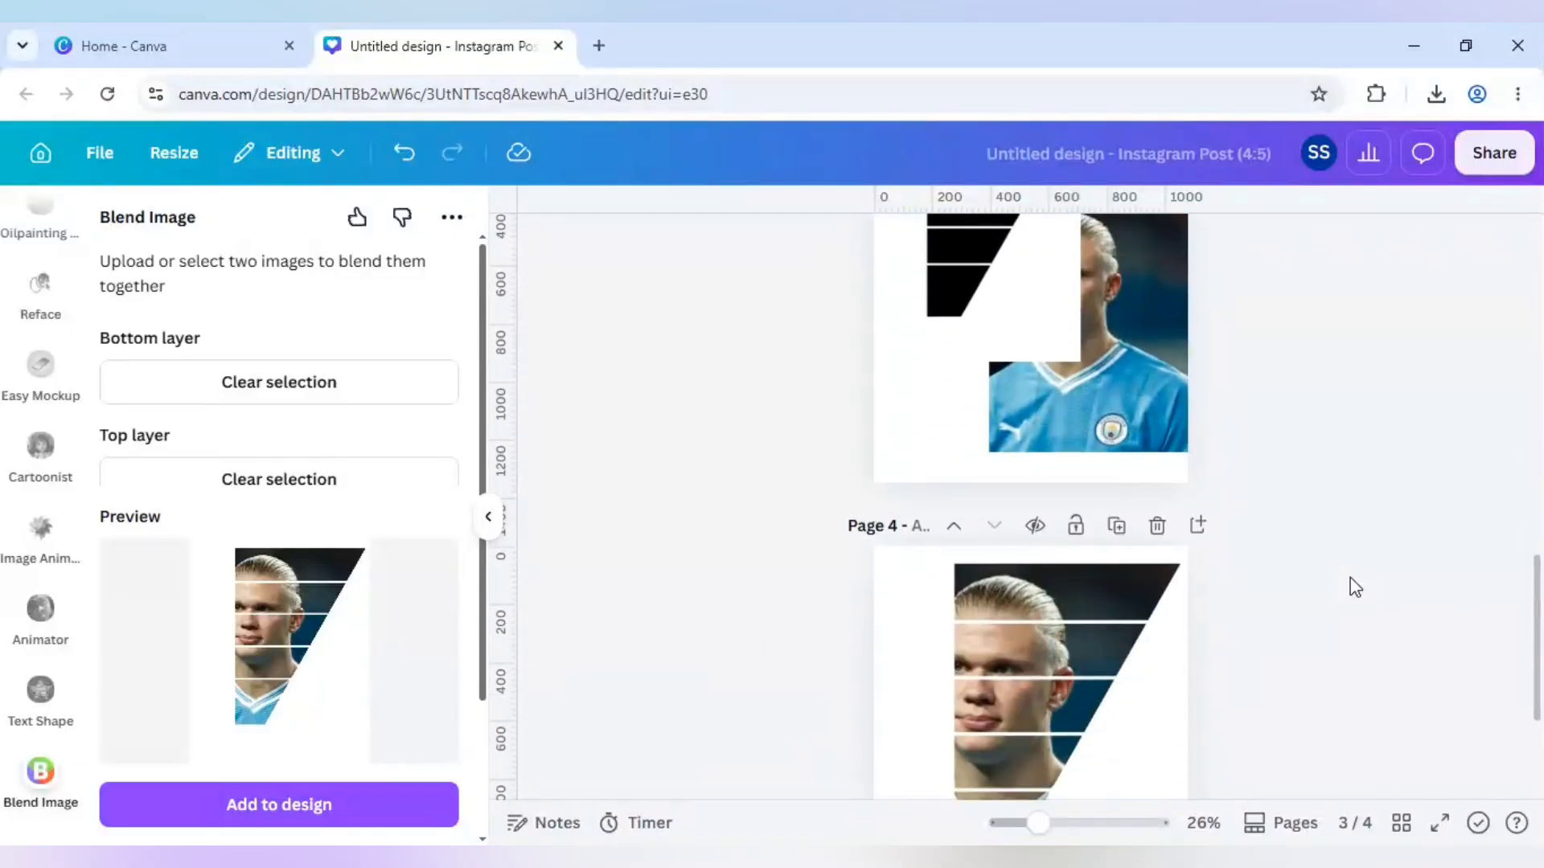
click(1015, 524)
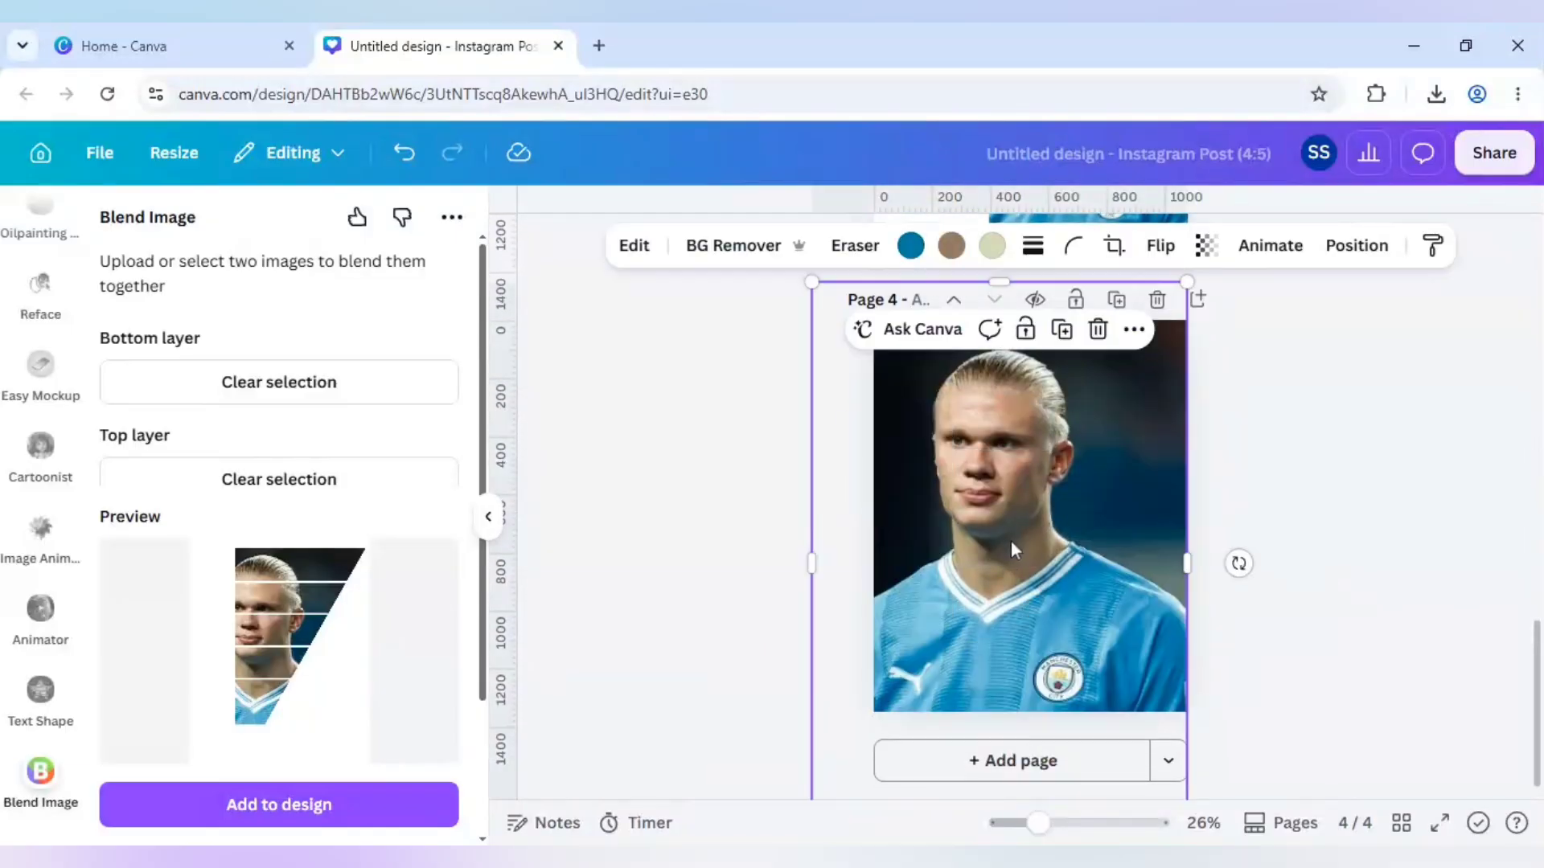
Remove the pasted portrait's background and crop it to the head, about 895 px high, trimming its right side too.
click(714, 249)
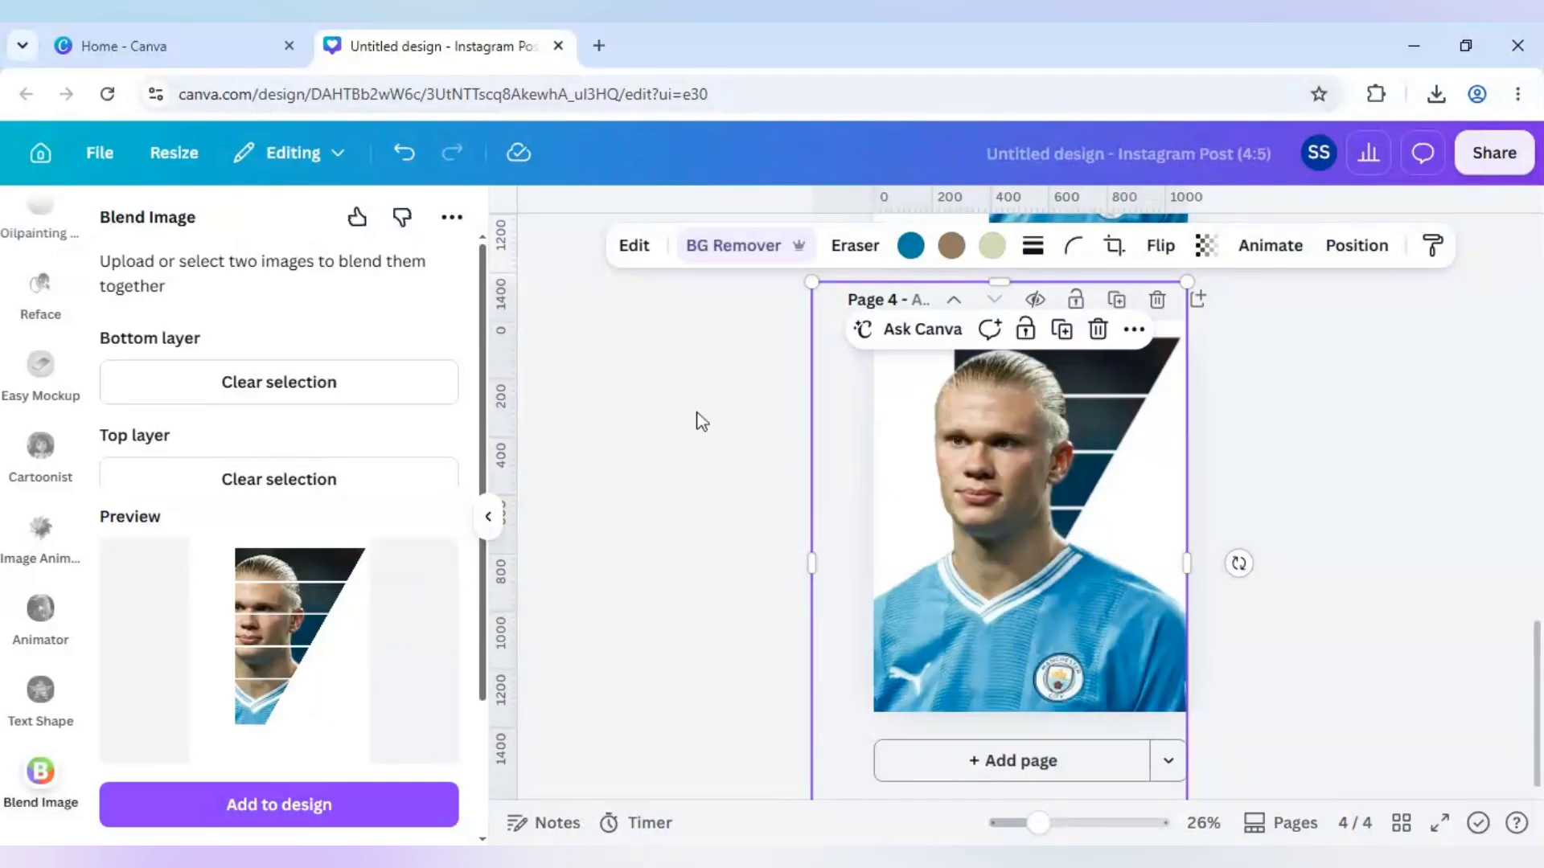
scroll(1036, 770, down, 1)
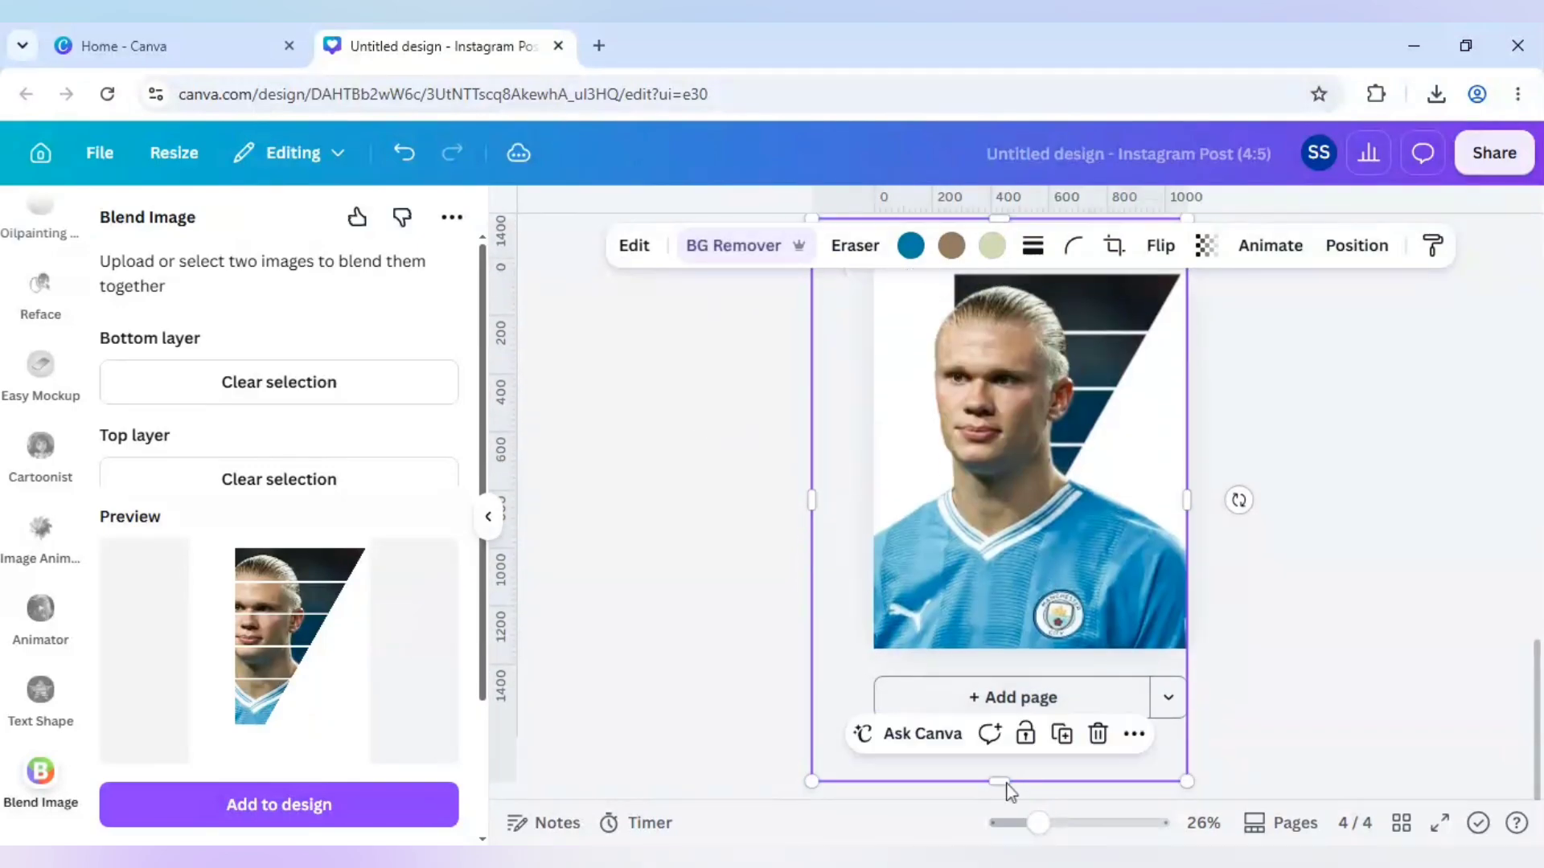
drag(1015, 784, 1035, 527)
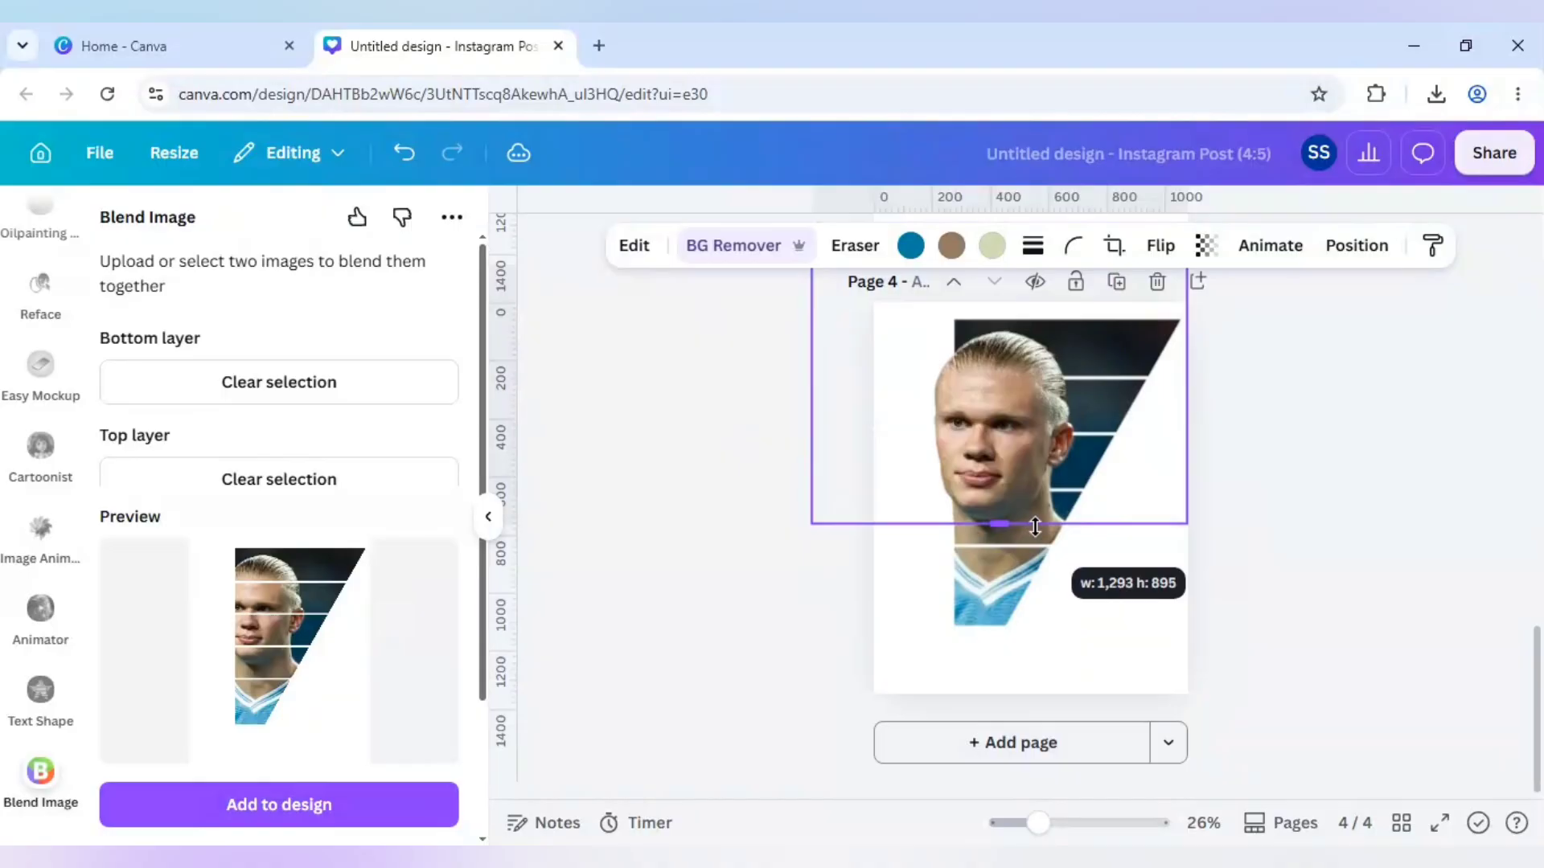
drag(1185, 413, 1084, 425)
click(703, 489)
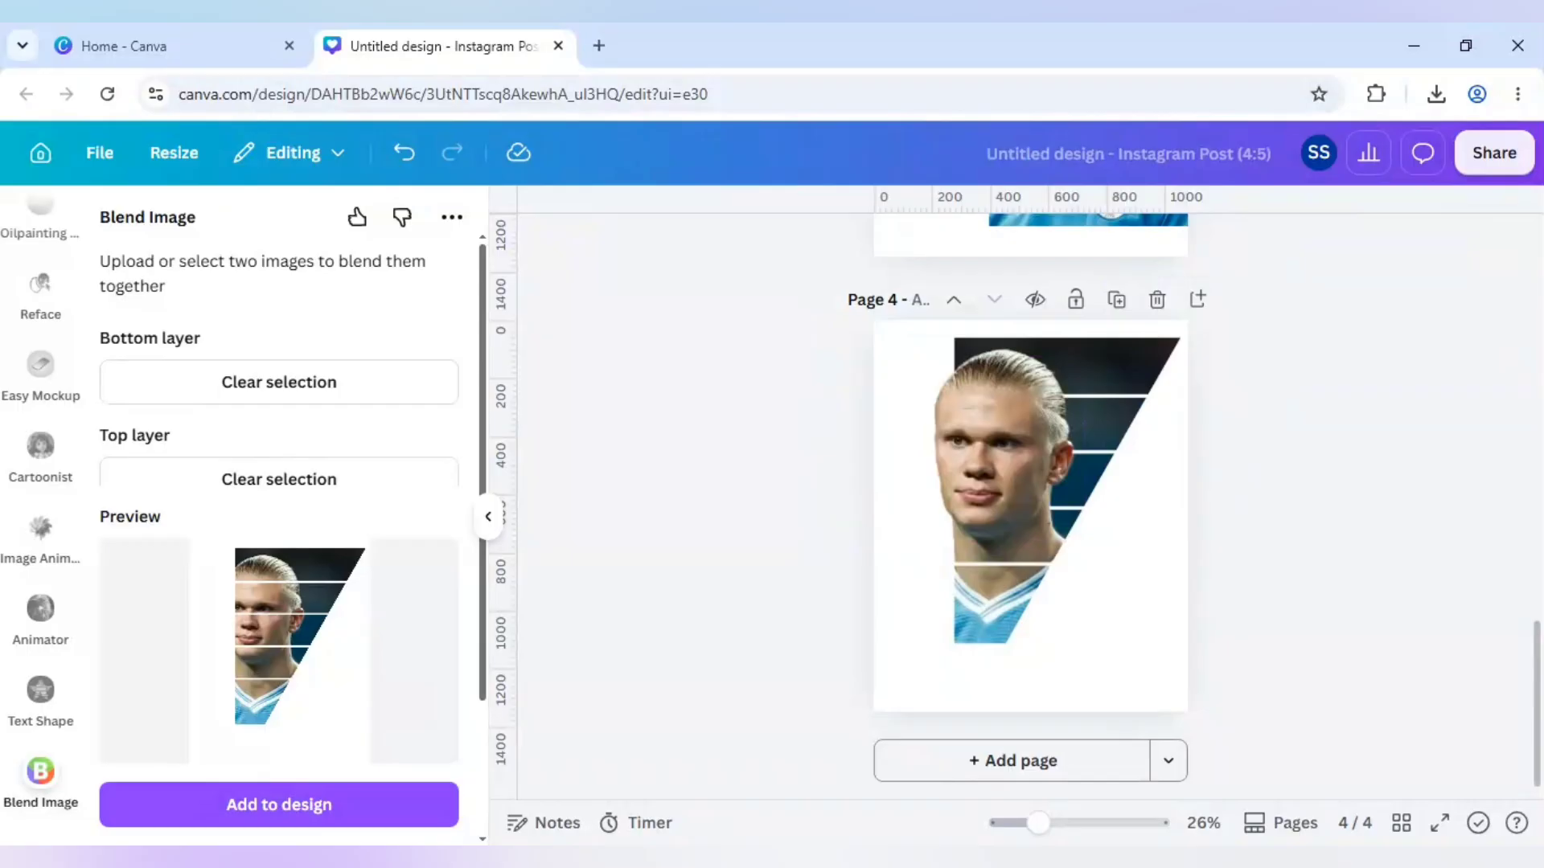
Place the uploaded full-body photo of the running player on page 4 and remove its background.
scroll(48, 519, down, 10)
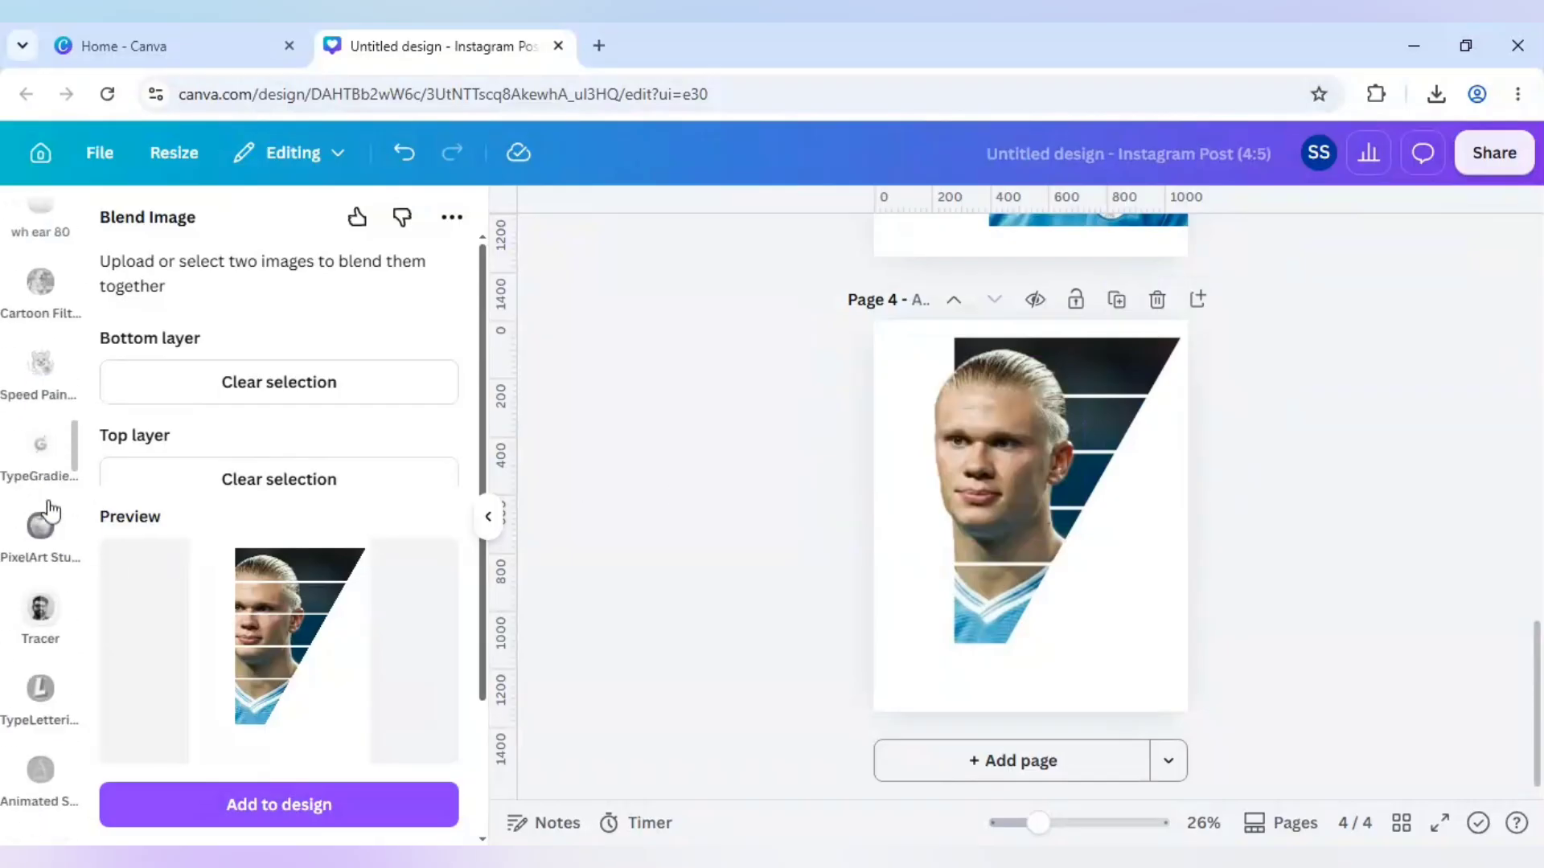
scroll(50, 509, up, 10)
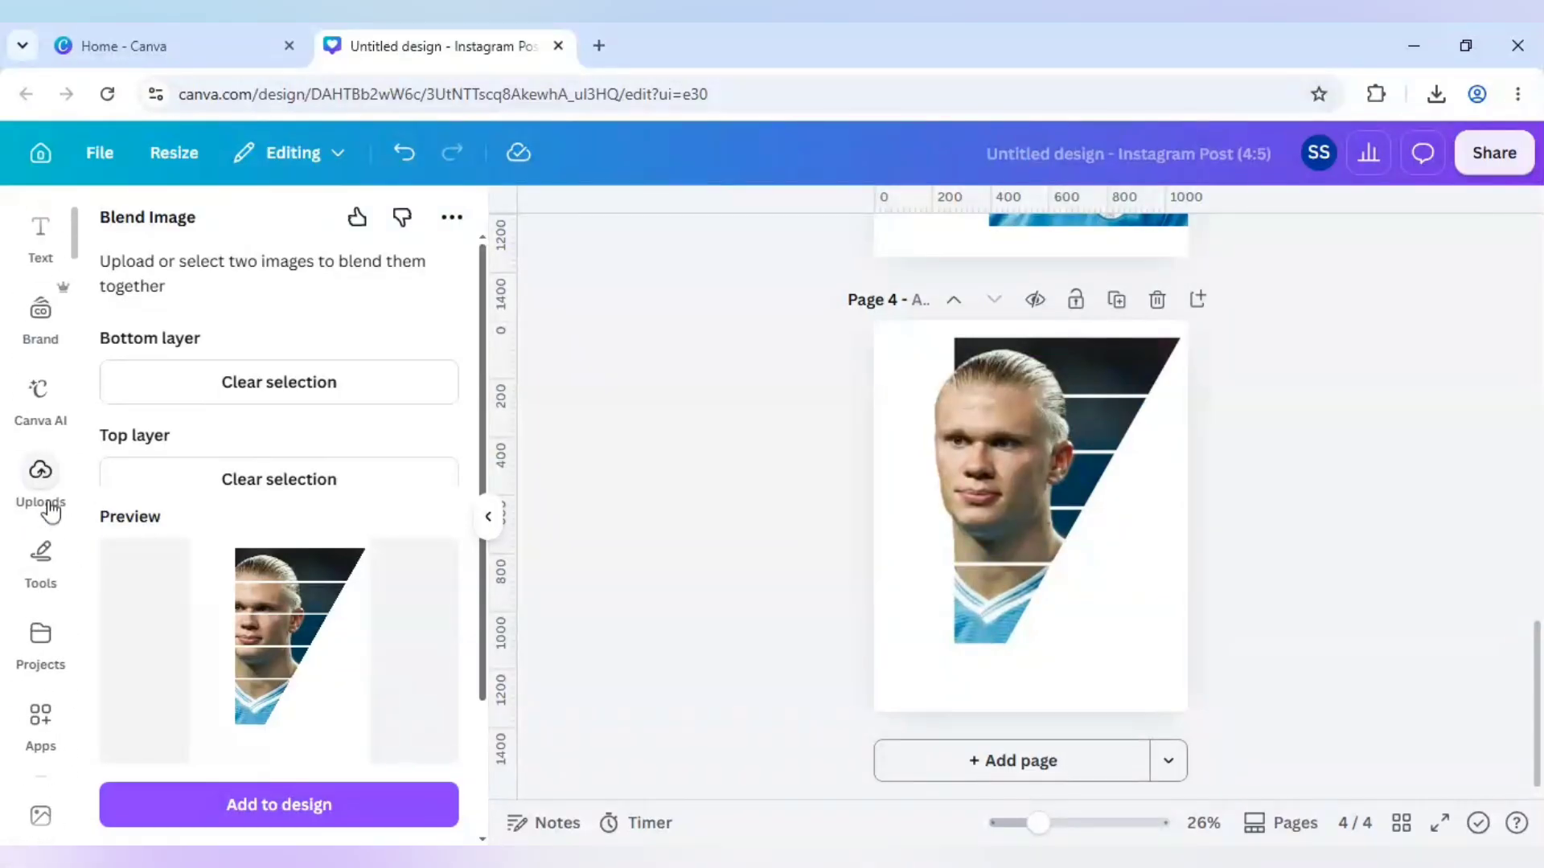
click(50, 477)
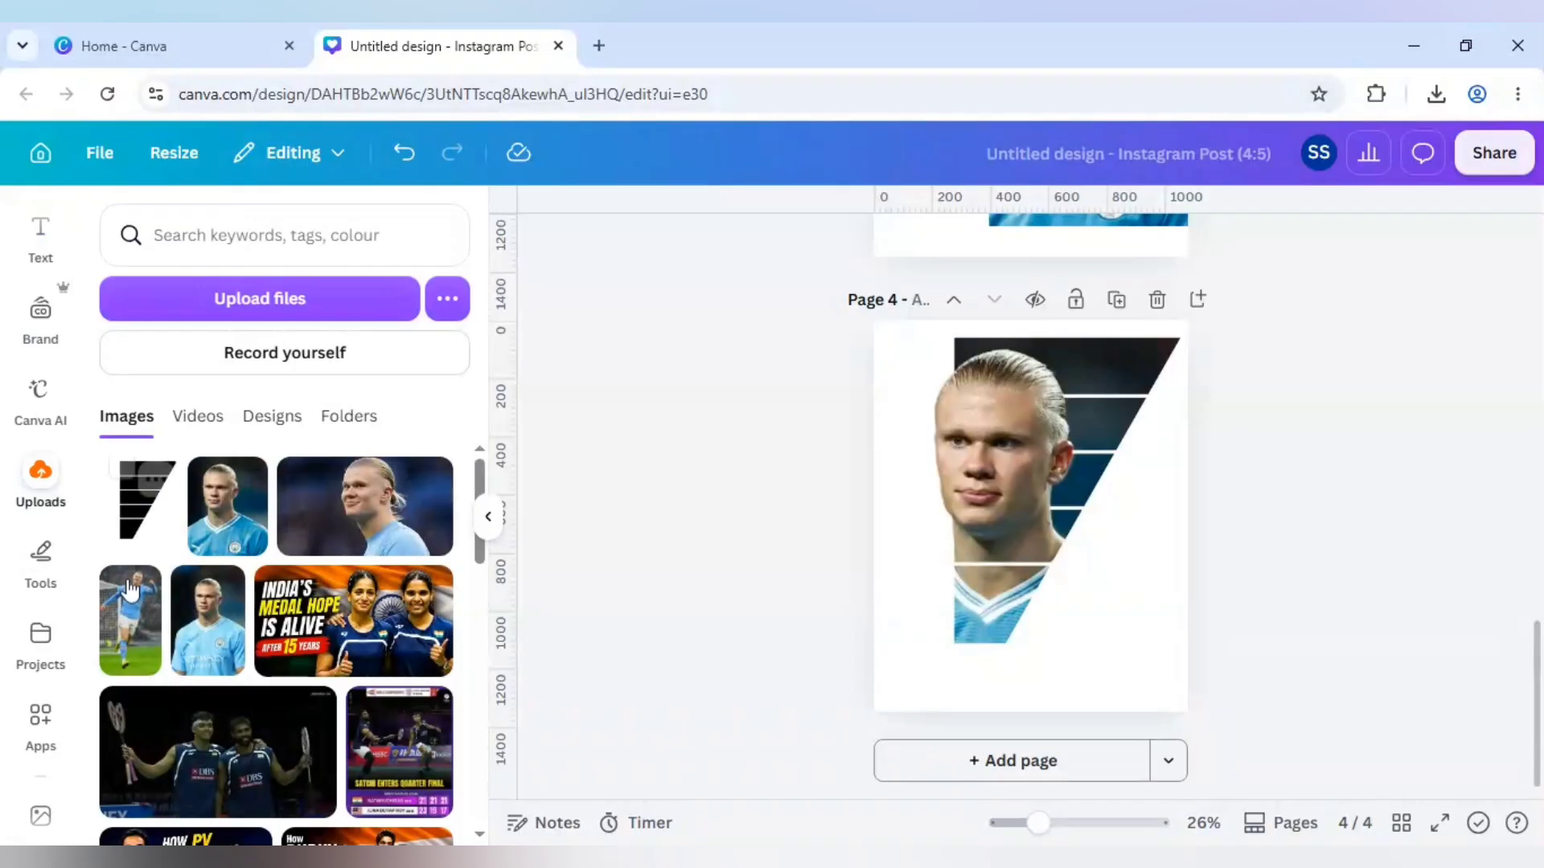
drag(129, 643, 1089, 613)
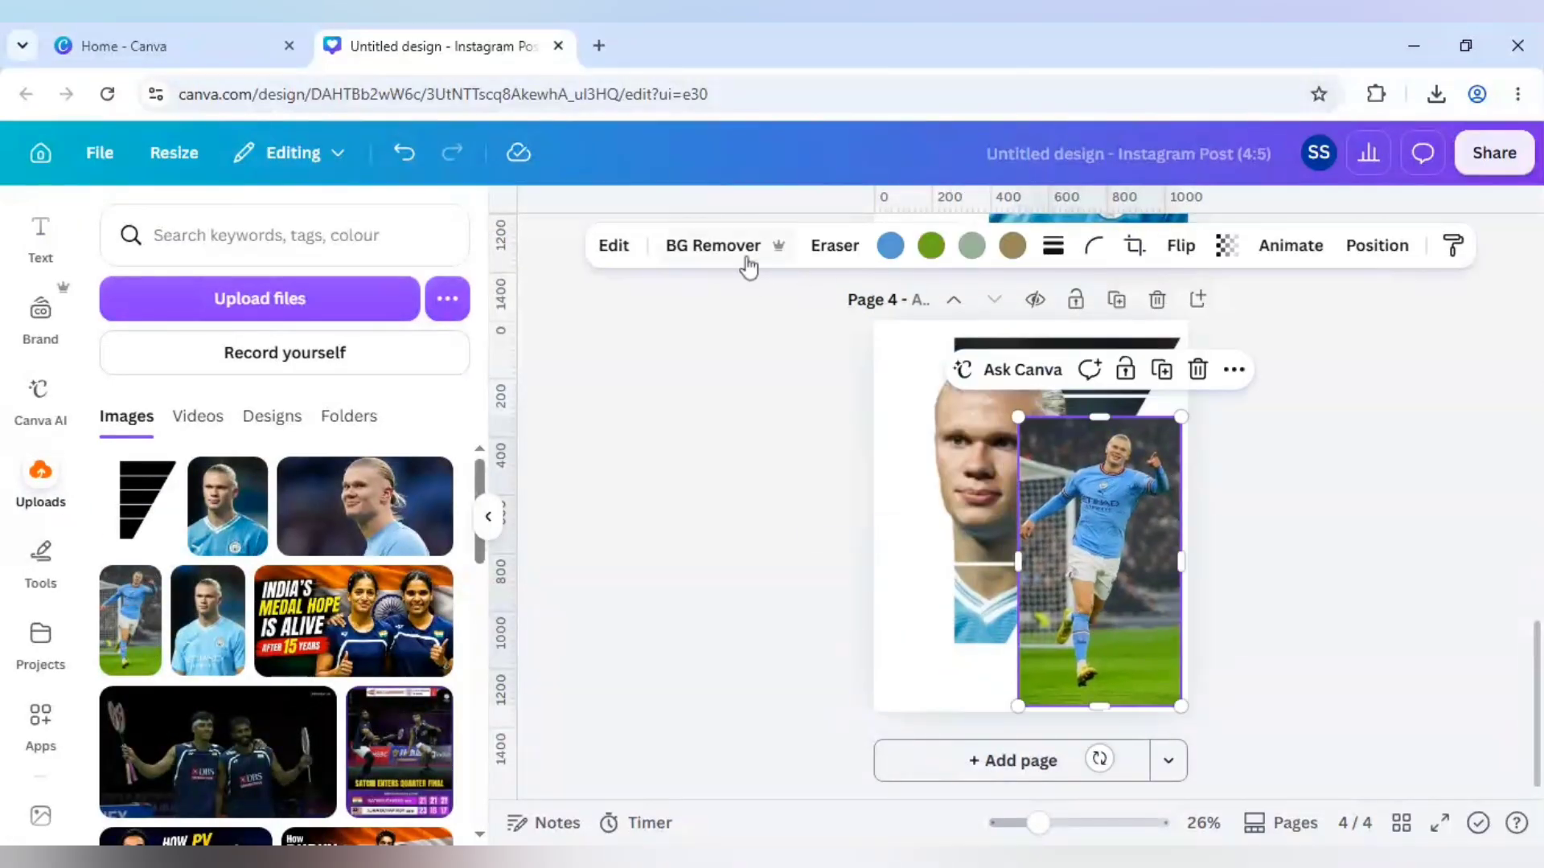
click(700, 249)
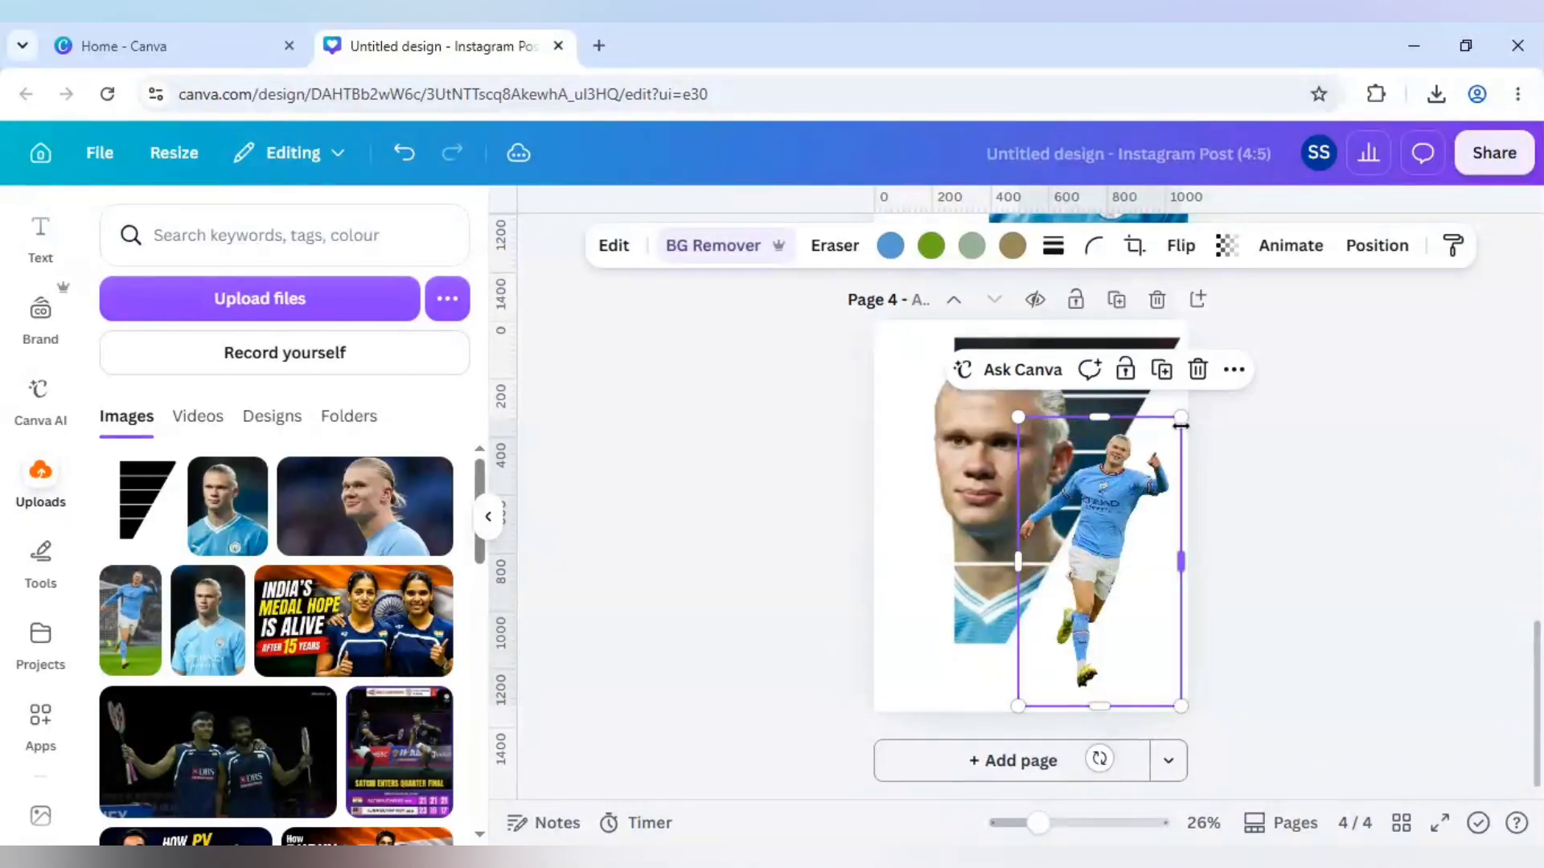
Resize and position the running player cutout in the lower-right area of page 4, slightly overlapping the banded portrait.
drag(1179, 418, 1156, 455)
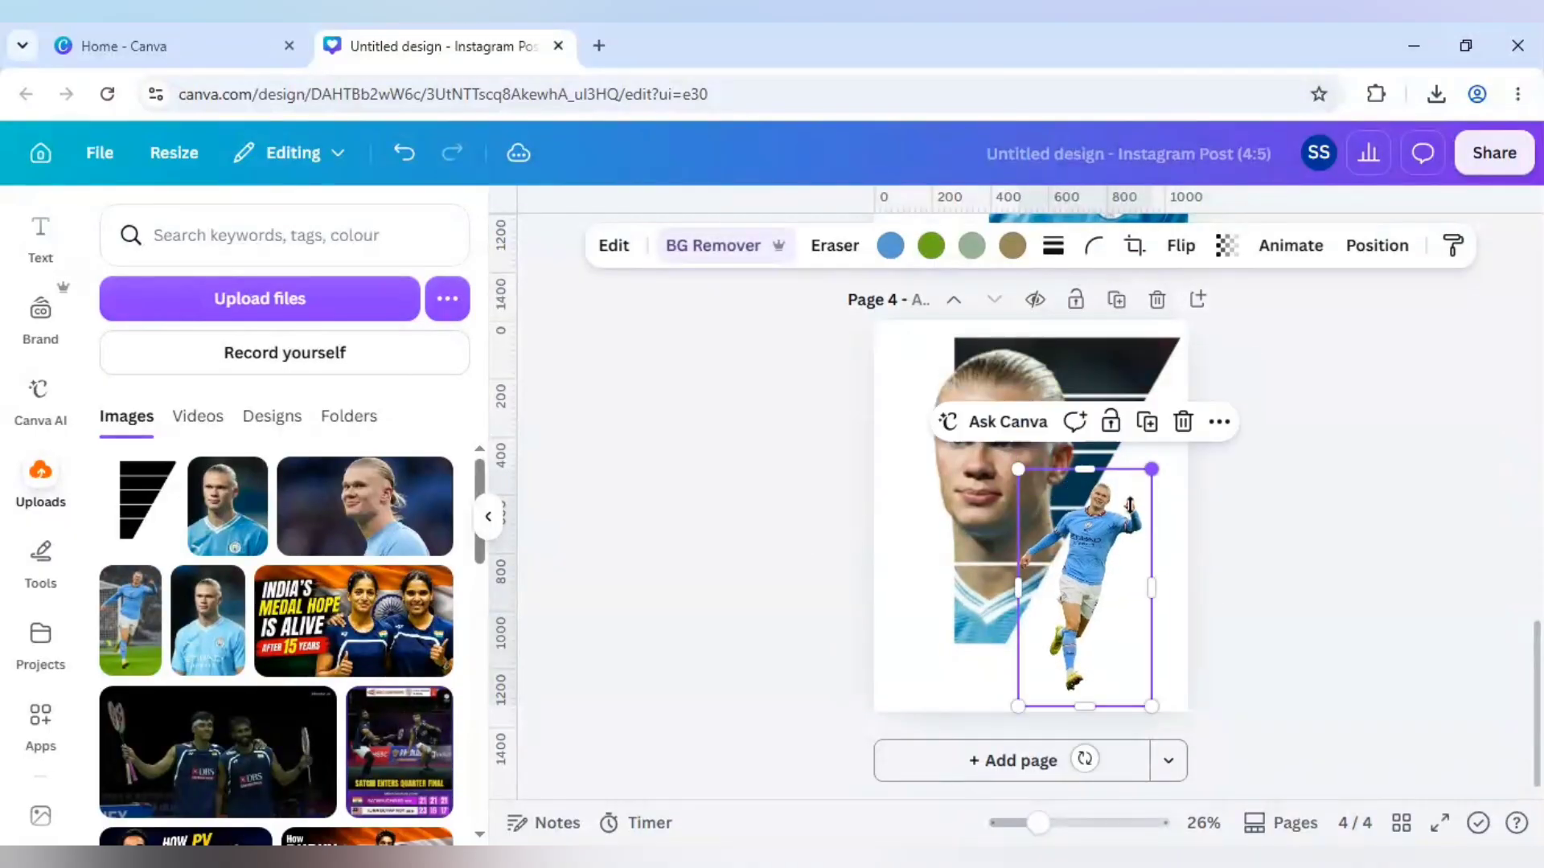
click(1124, 555)
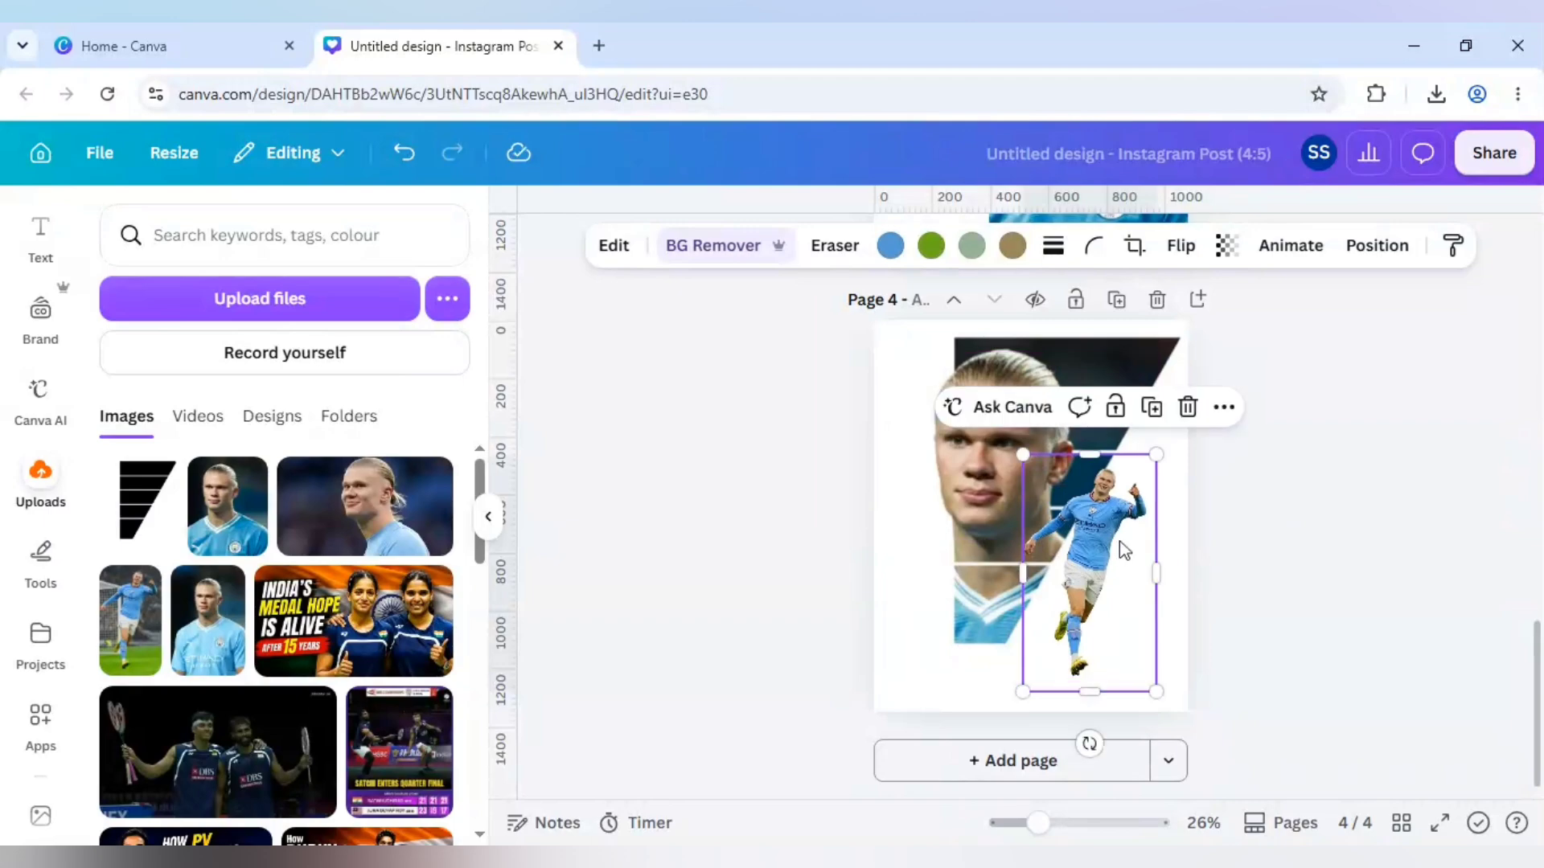
drag(1156, 455, 1162, 444)
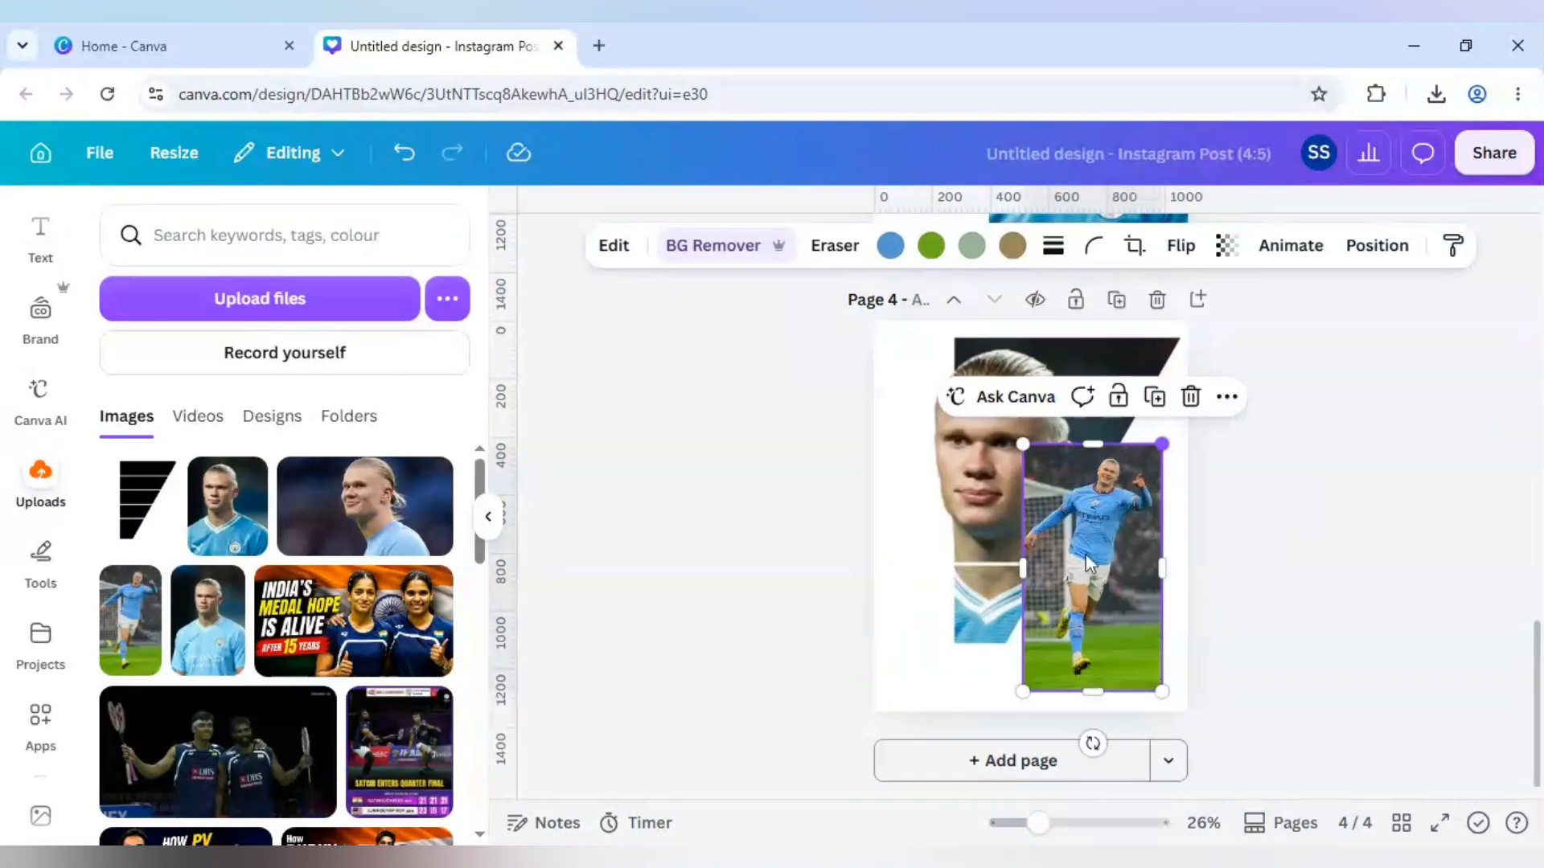
drag(1087, 568, 1087, 560)
click(1319, 581)
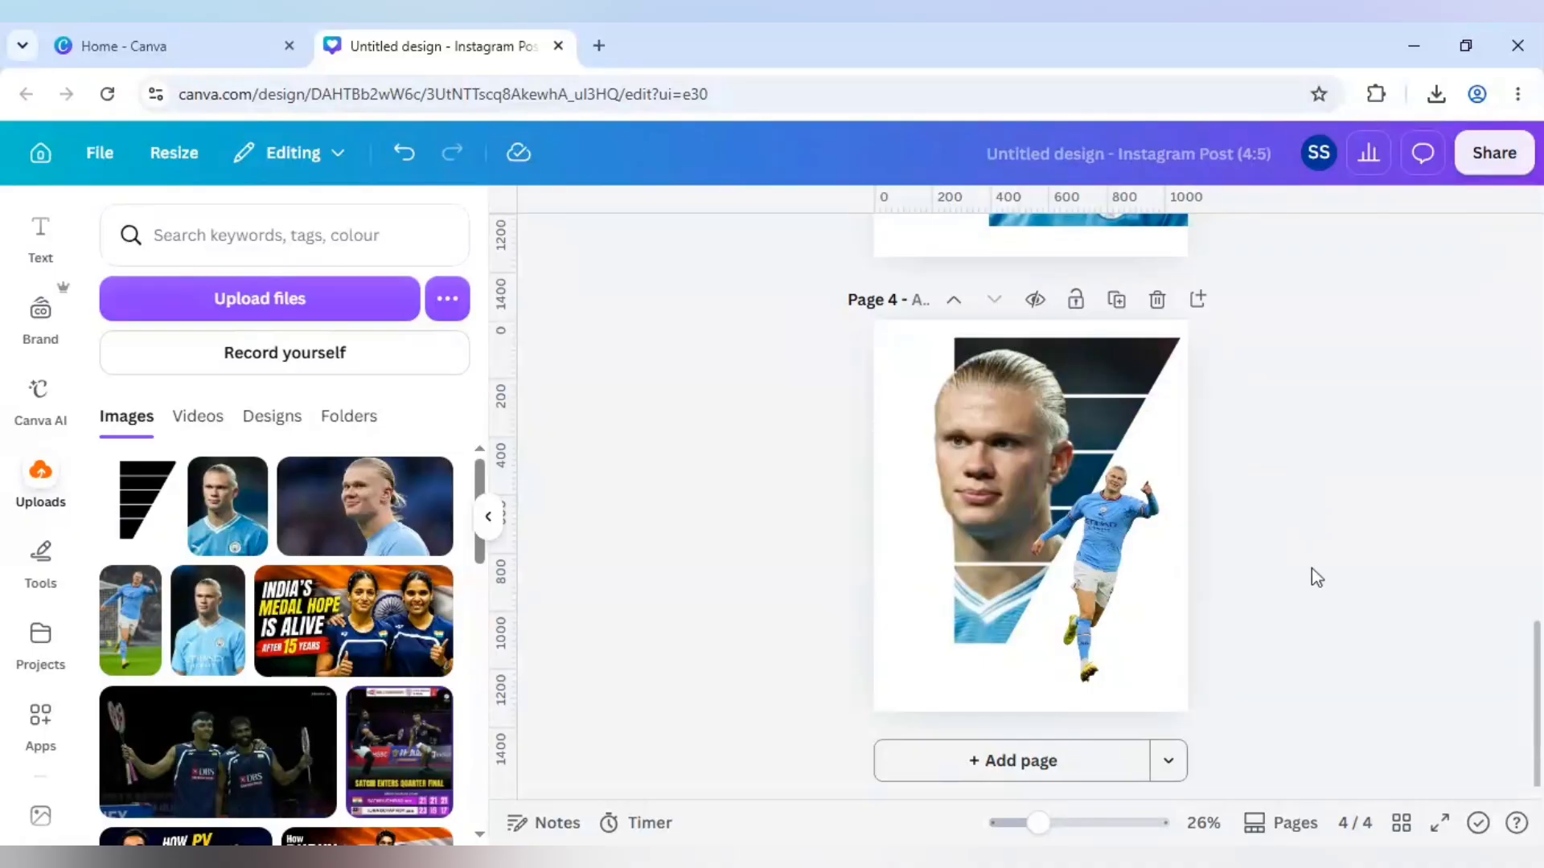
click(1136, 581)
drag(1170, 456, 1203, 431)
mouse_move(1106, 524)
mouse_down()
mouse_move(1125, 526)
mouse_move(1111, 529)
mouse_up()
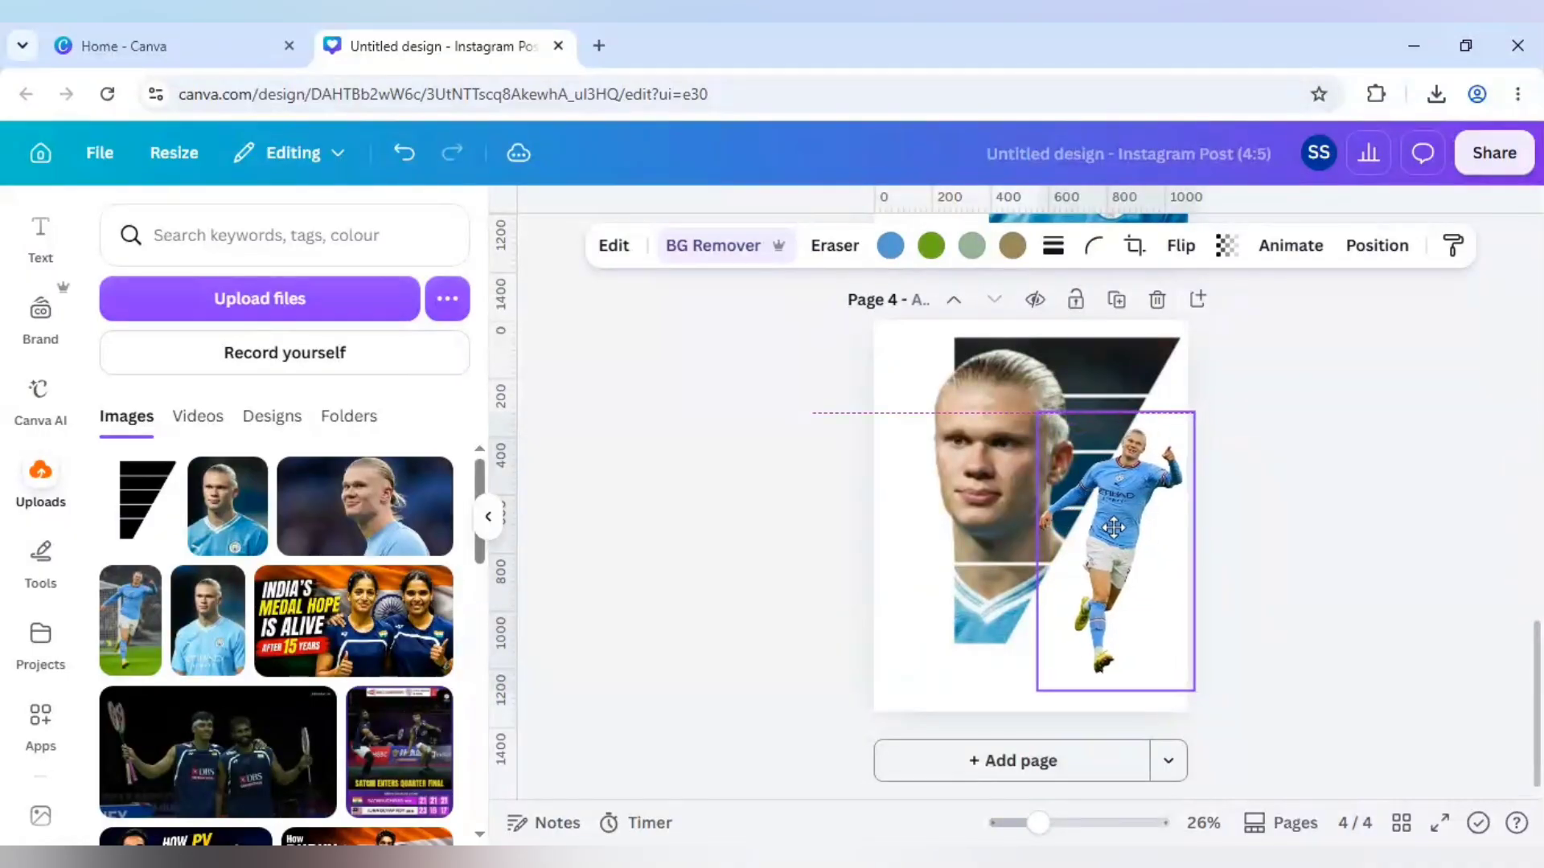
click(1284, 577)
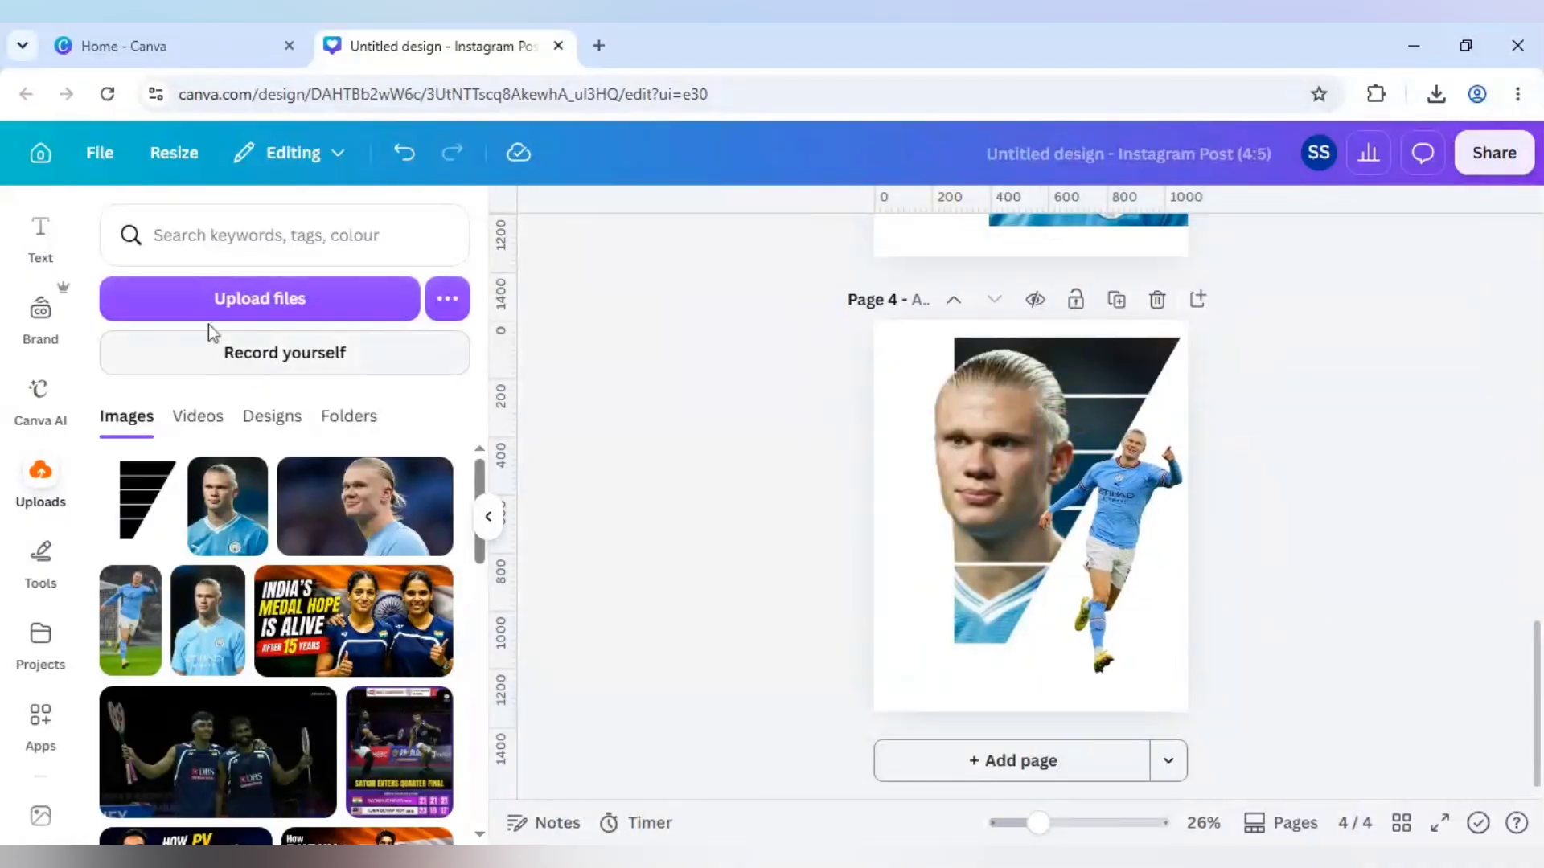
Search the graphics elements for "shadows" and add the thin, flat oval shadow to page 4.
click(41, 315)
scroll(34, 442, up, 2)
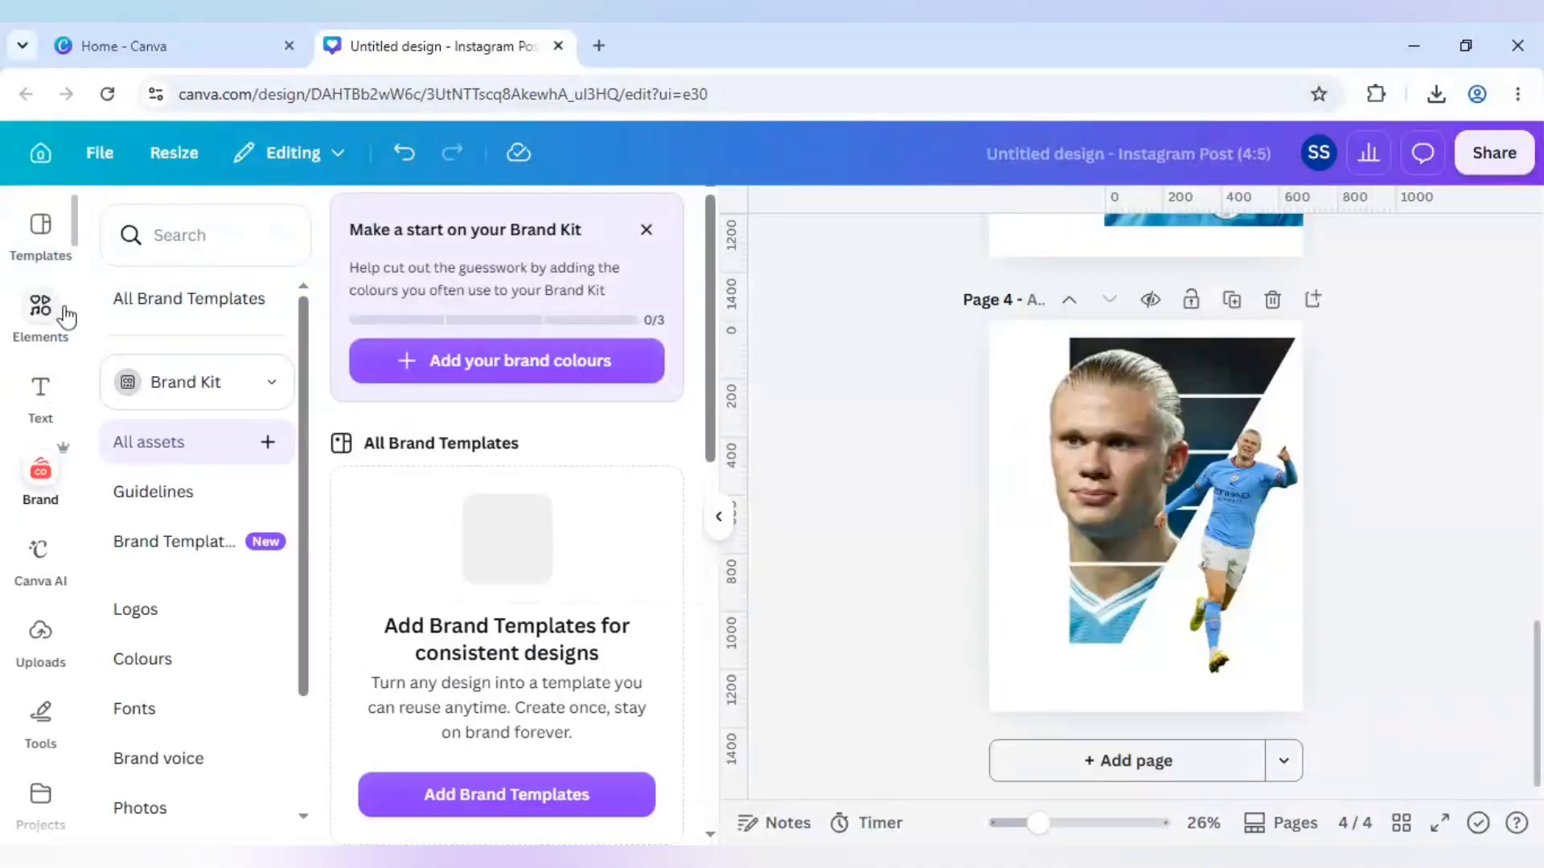
click(50, 325)
click(149, 236)
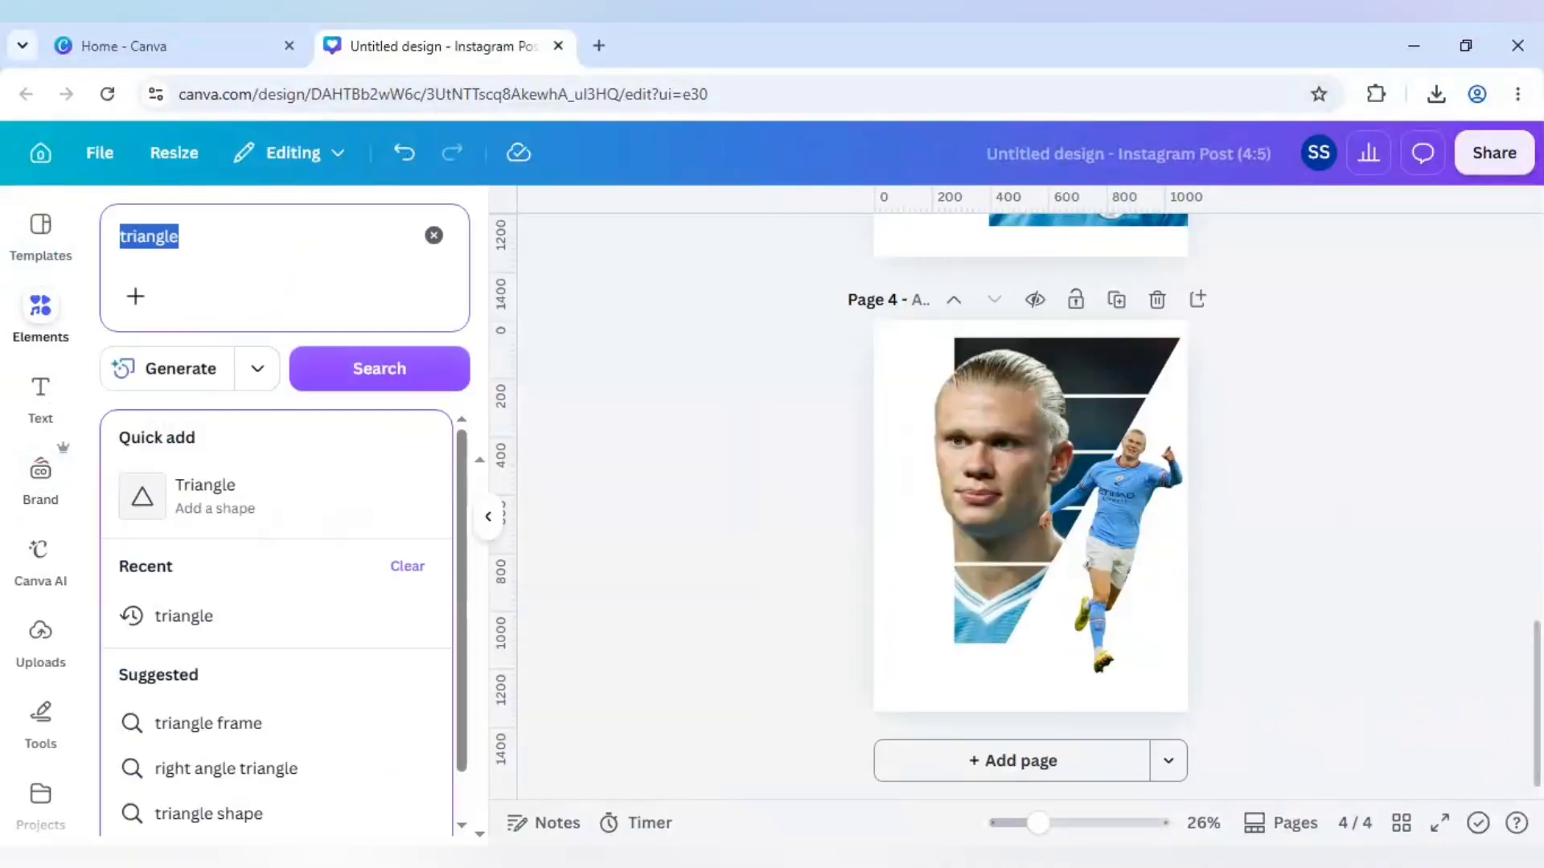
text(shadow)
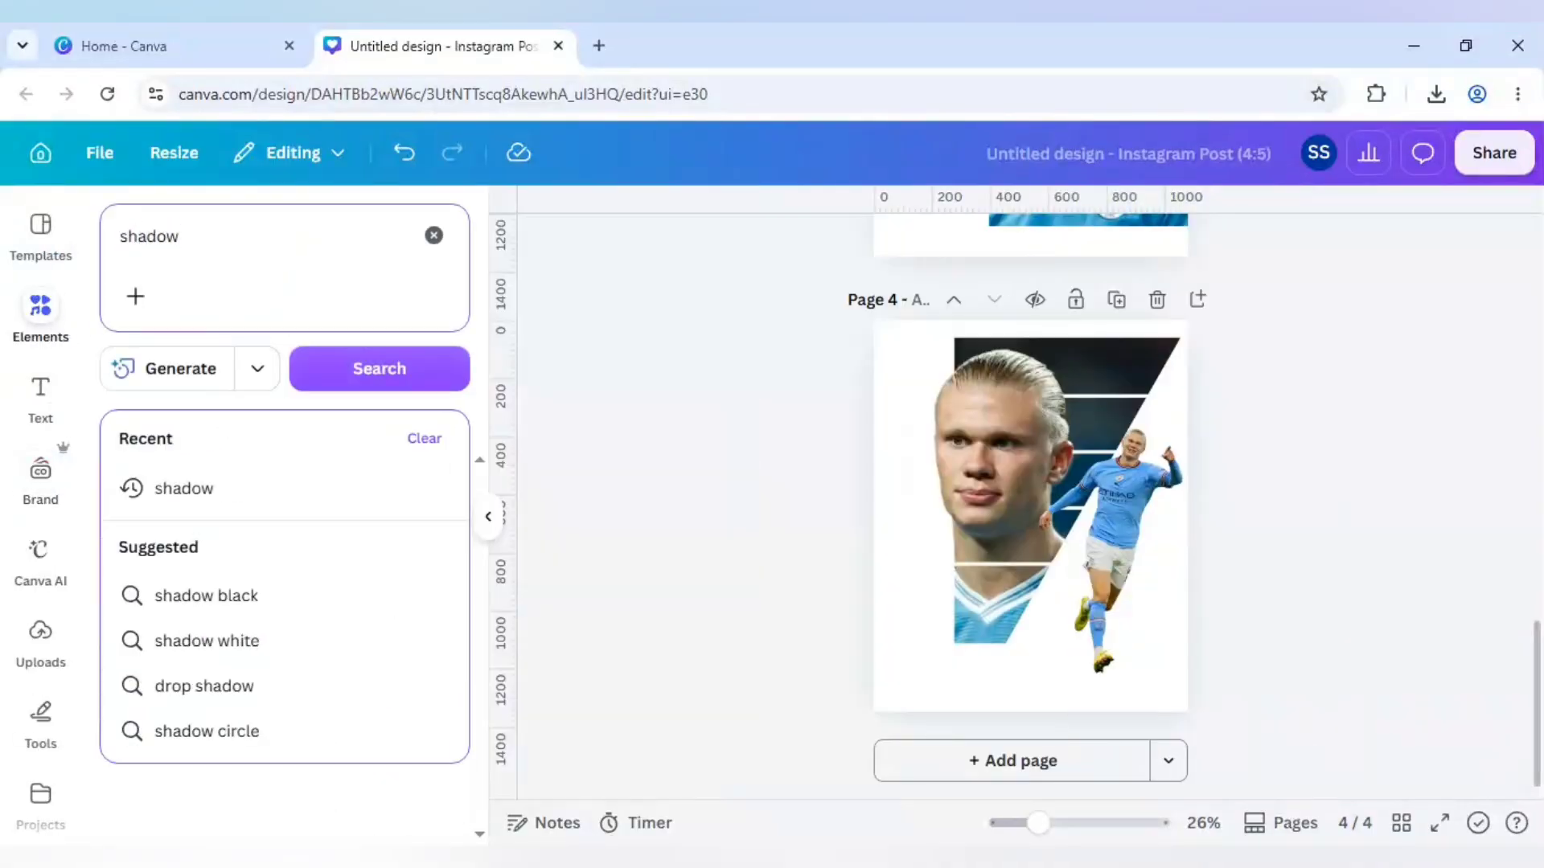
text(s)
key(Return)
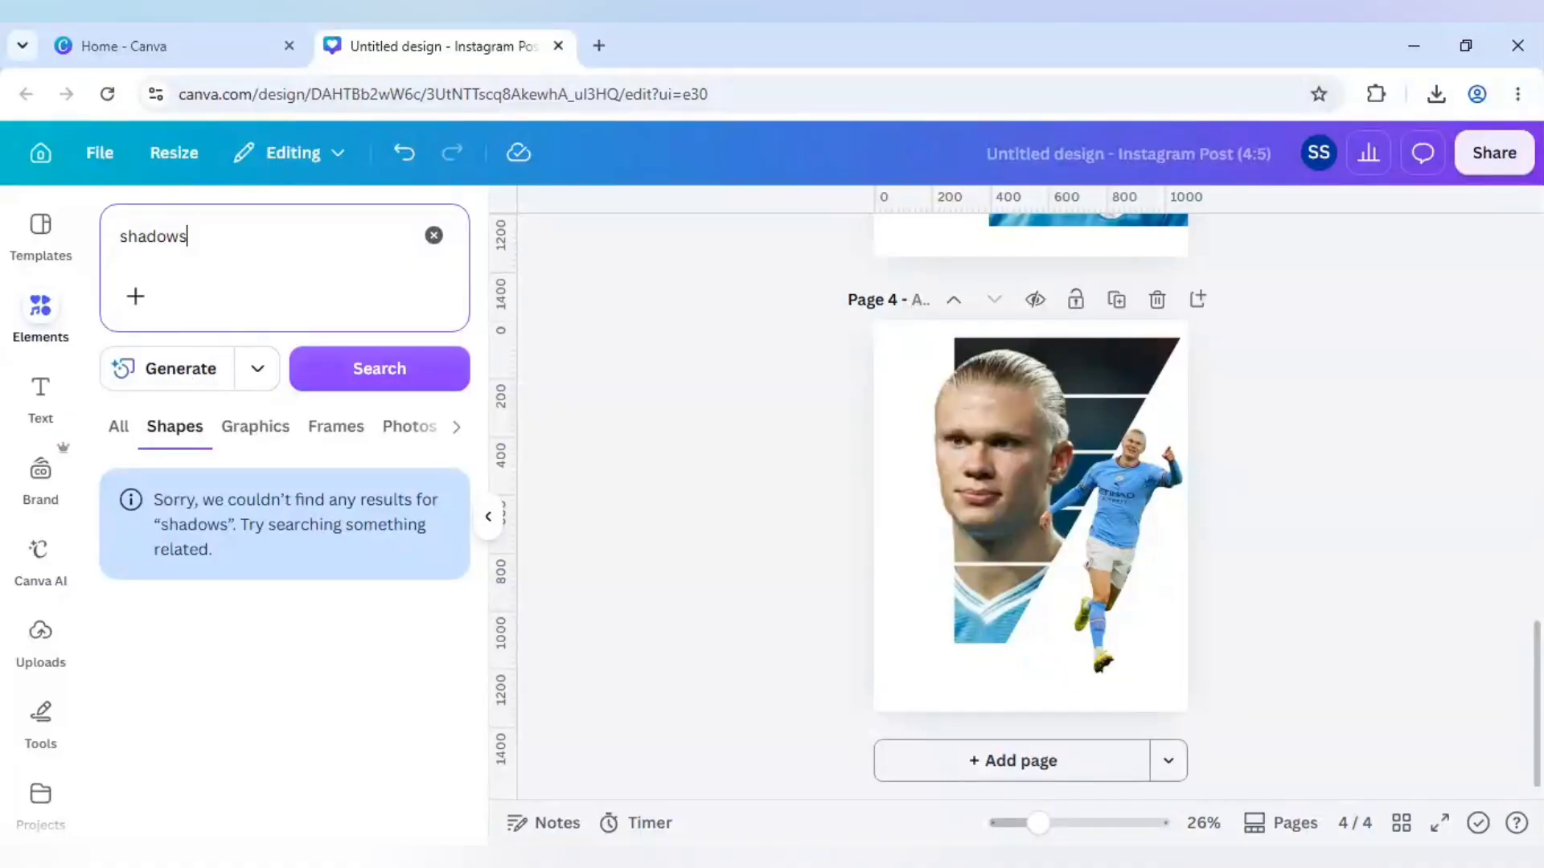
click(250, 447)
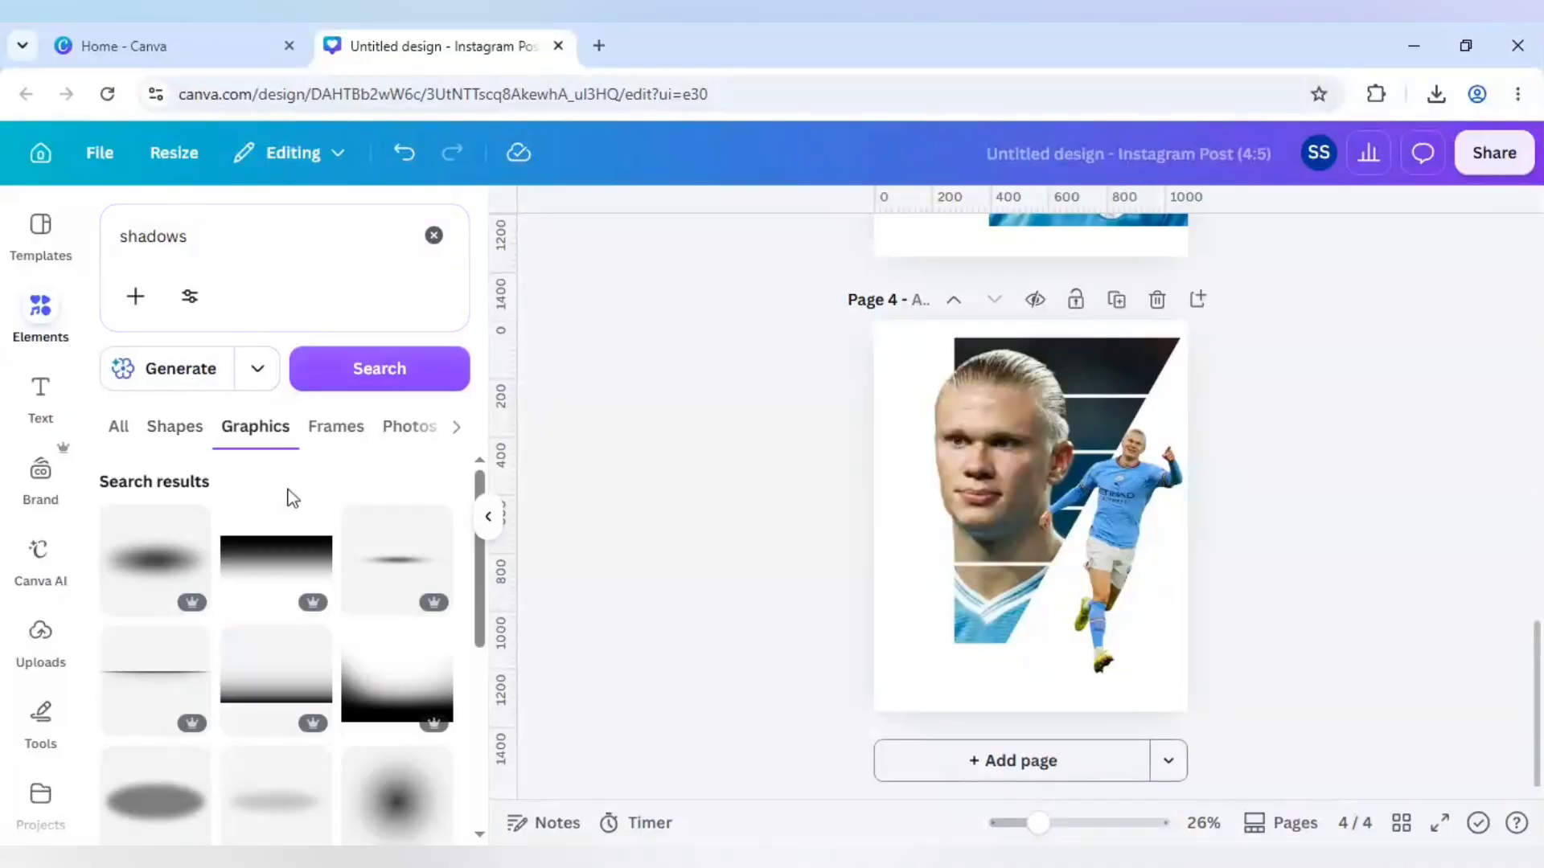
click(397, 567)
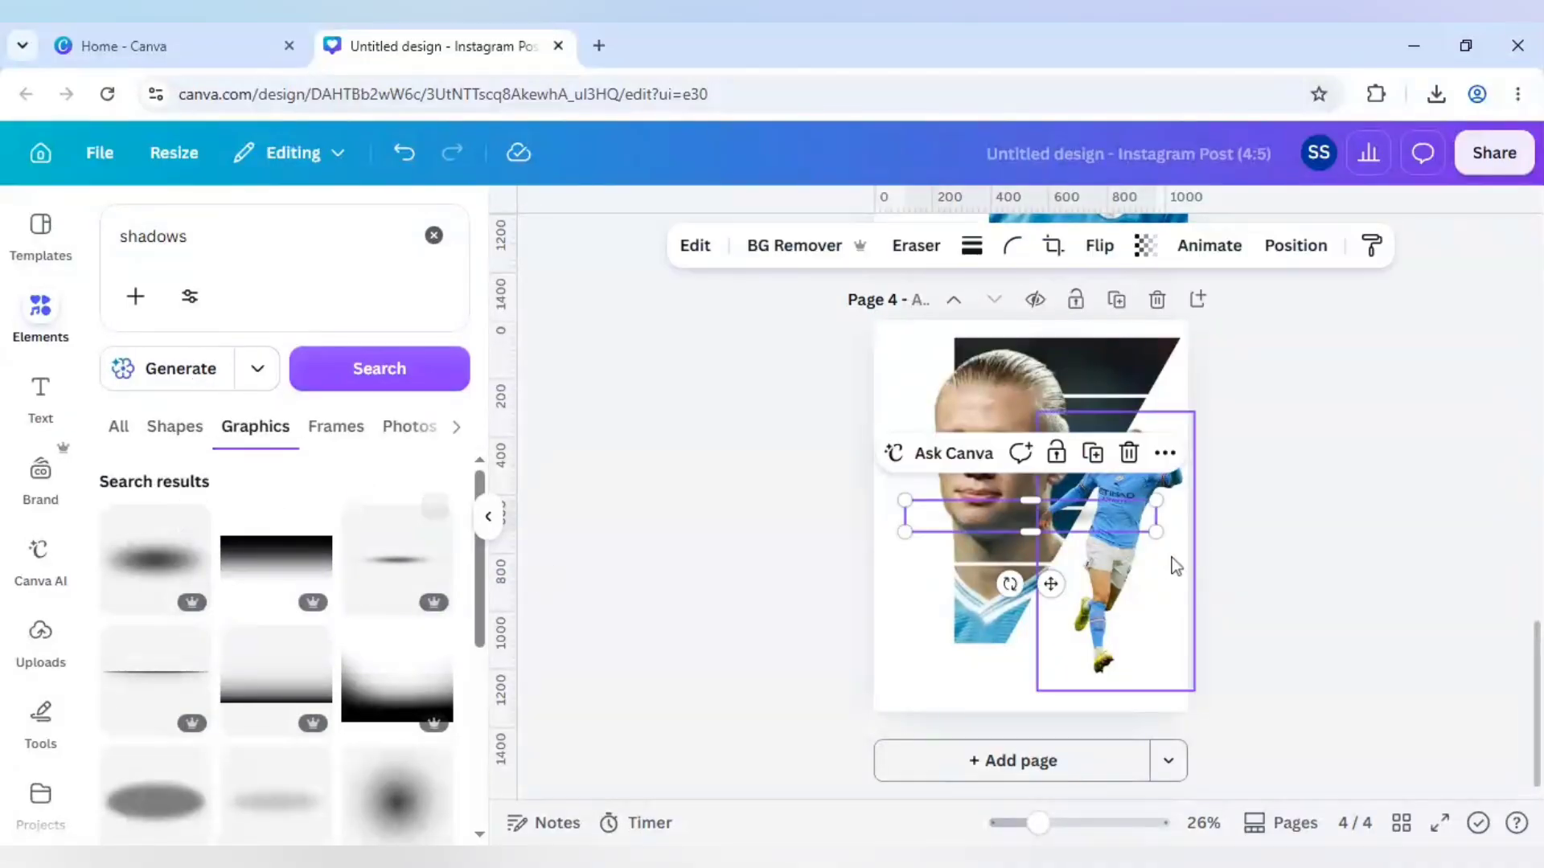
Shrink the shadow beneath the running player's foot and move its layer directly behind the player cutout.
drag(925, 531, 1111, 670)
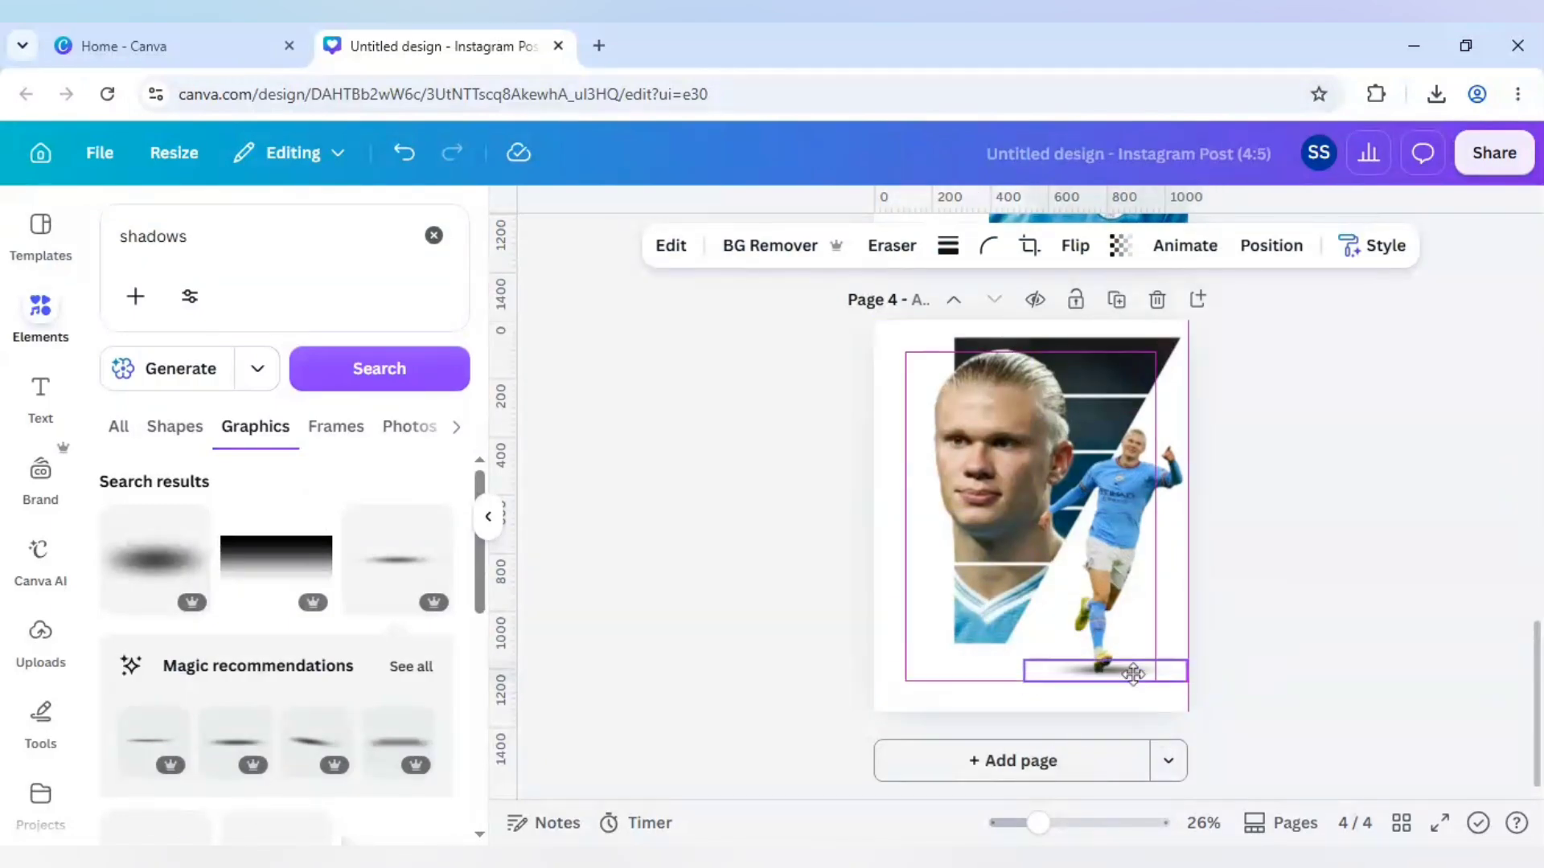
click(1123, 681)
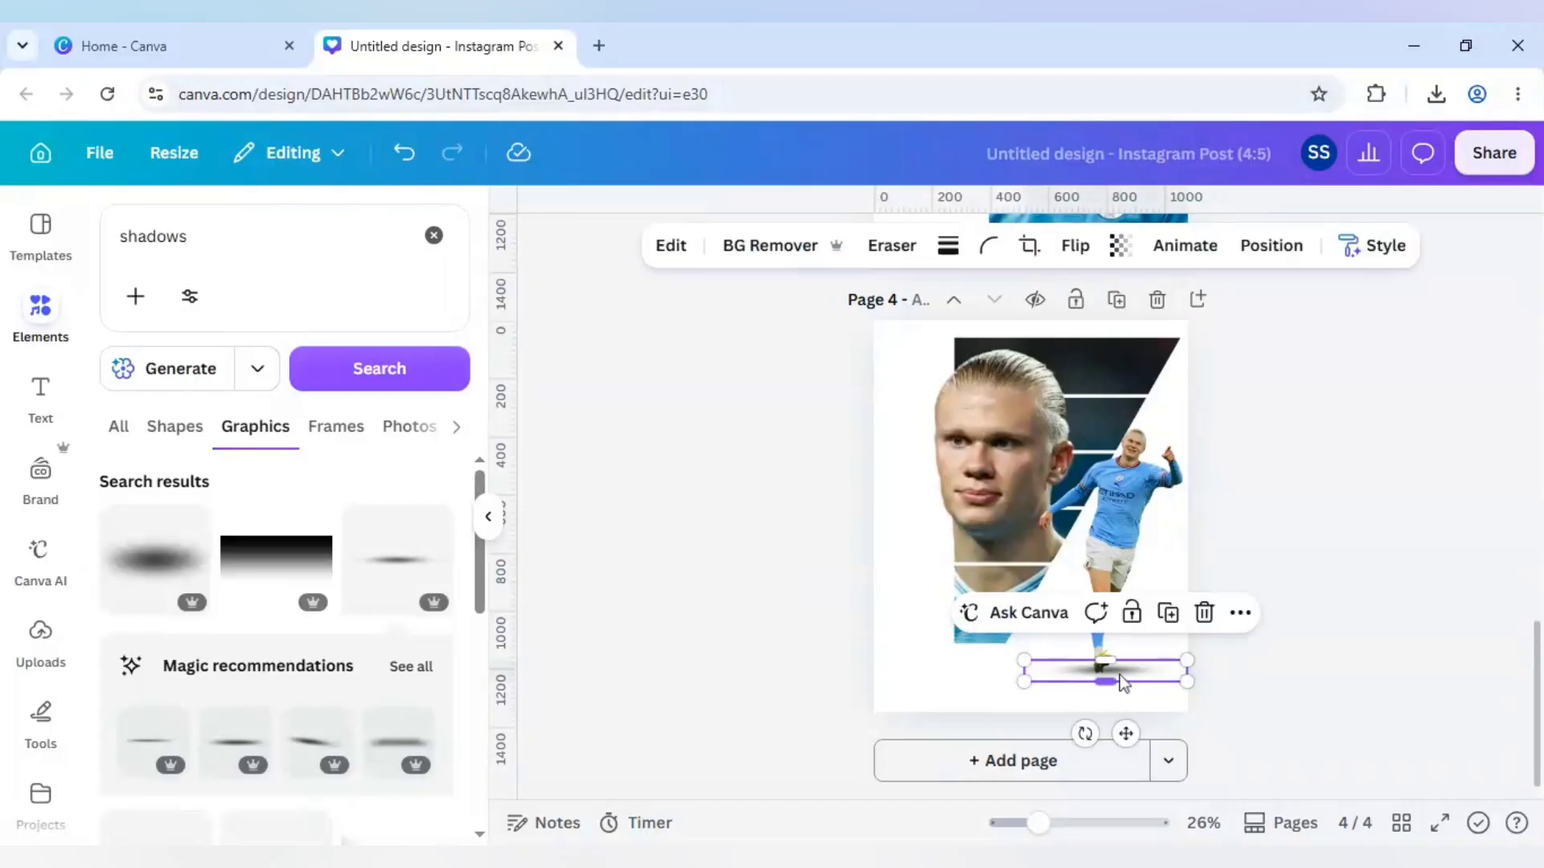
right_click(1124, 679)
mouse_move(1203, 376)
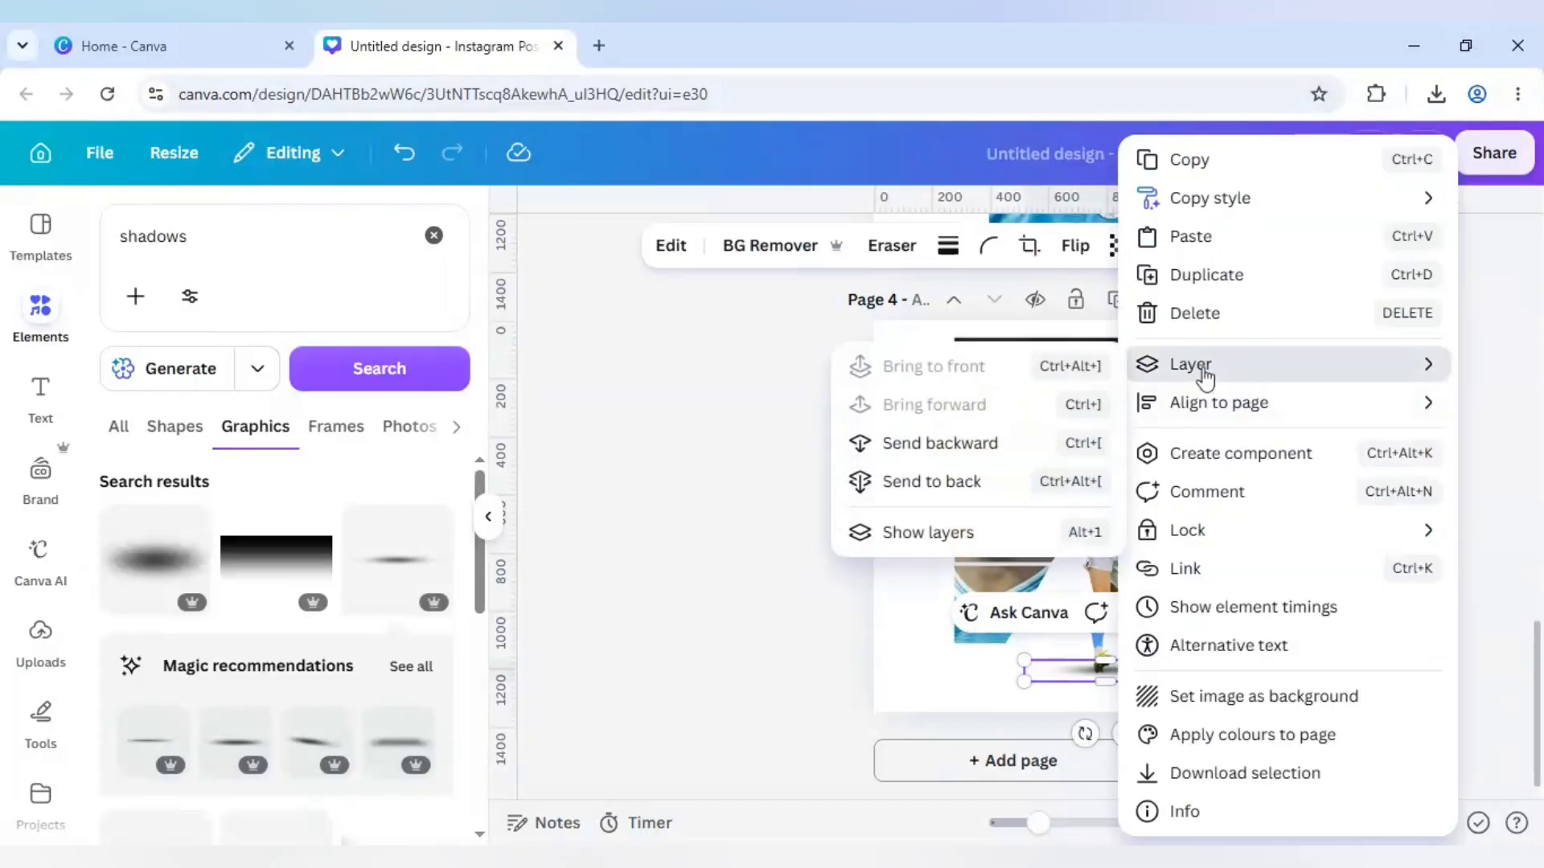
click(958, 532)
drag(321, 427, 336, 502)
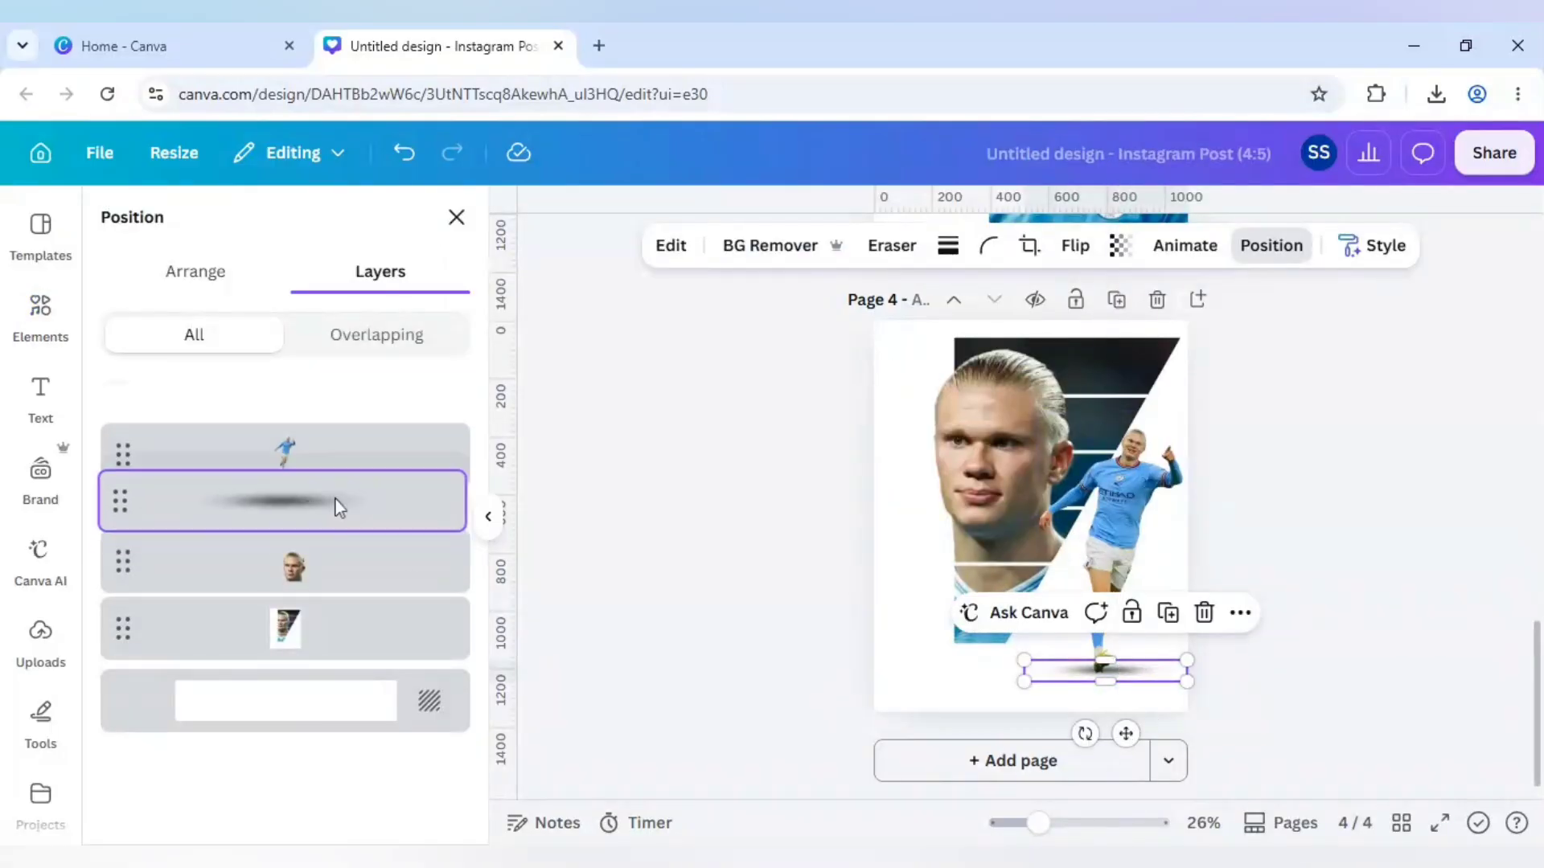
click(735, 558)
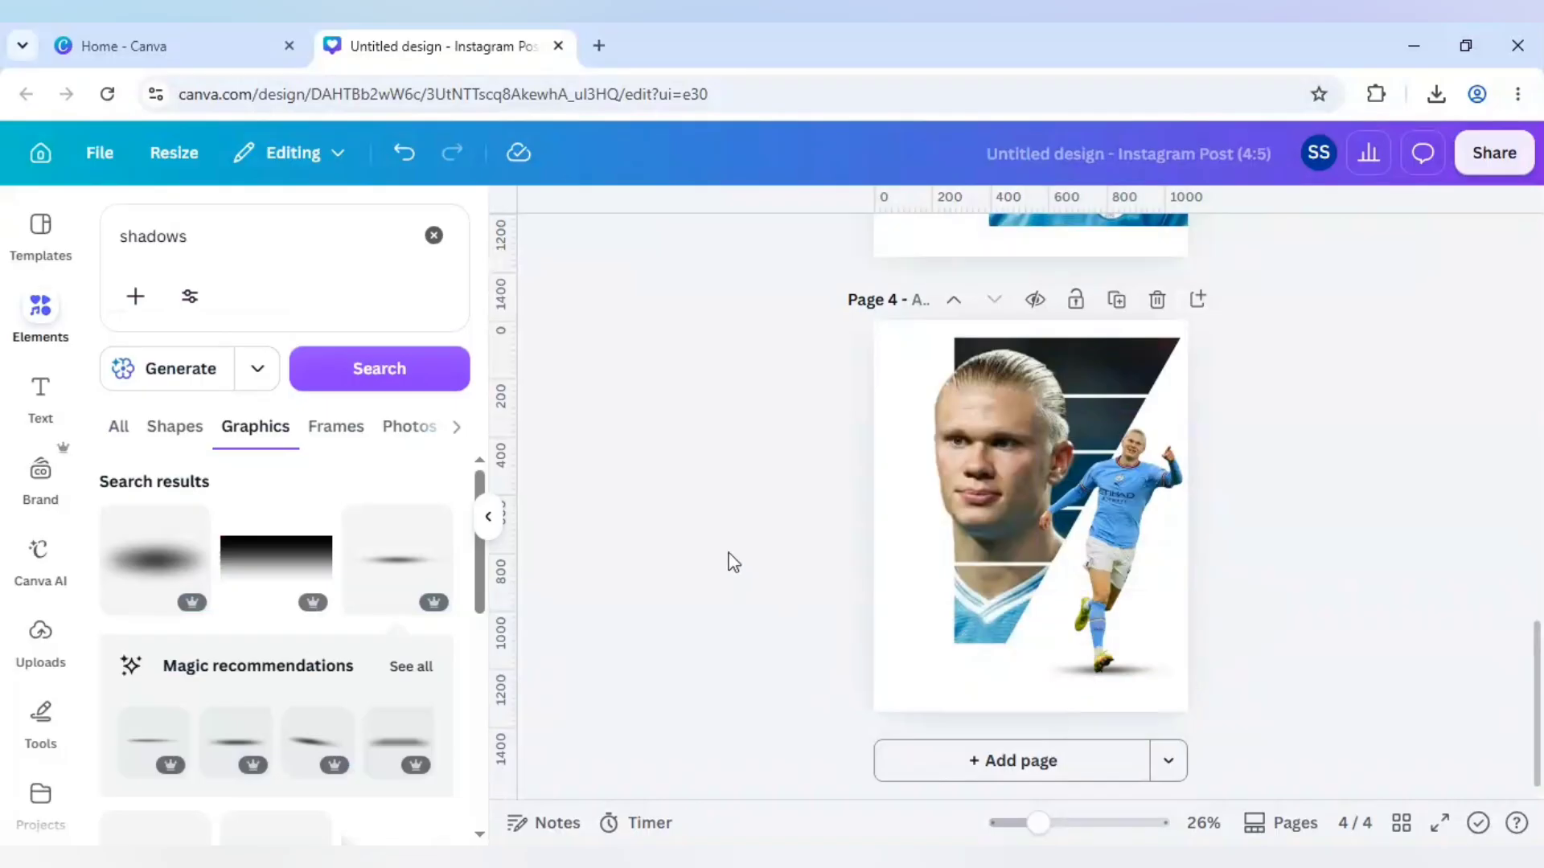
Add a "HAALAND" heading to page 4 and rotate it vertically, reading upward along the portrait's left side.
click(40, 395)
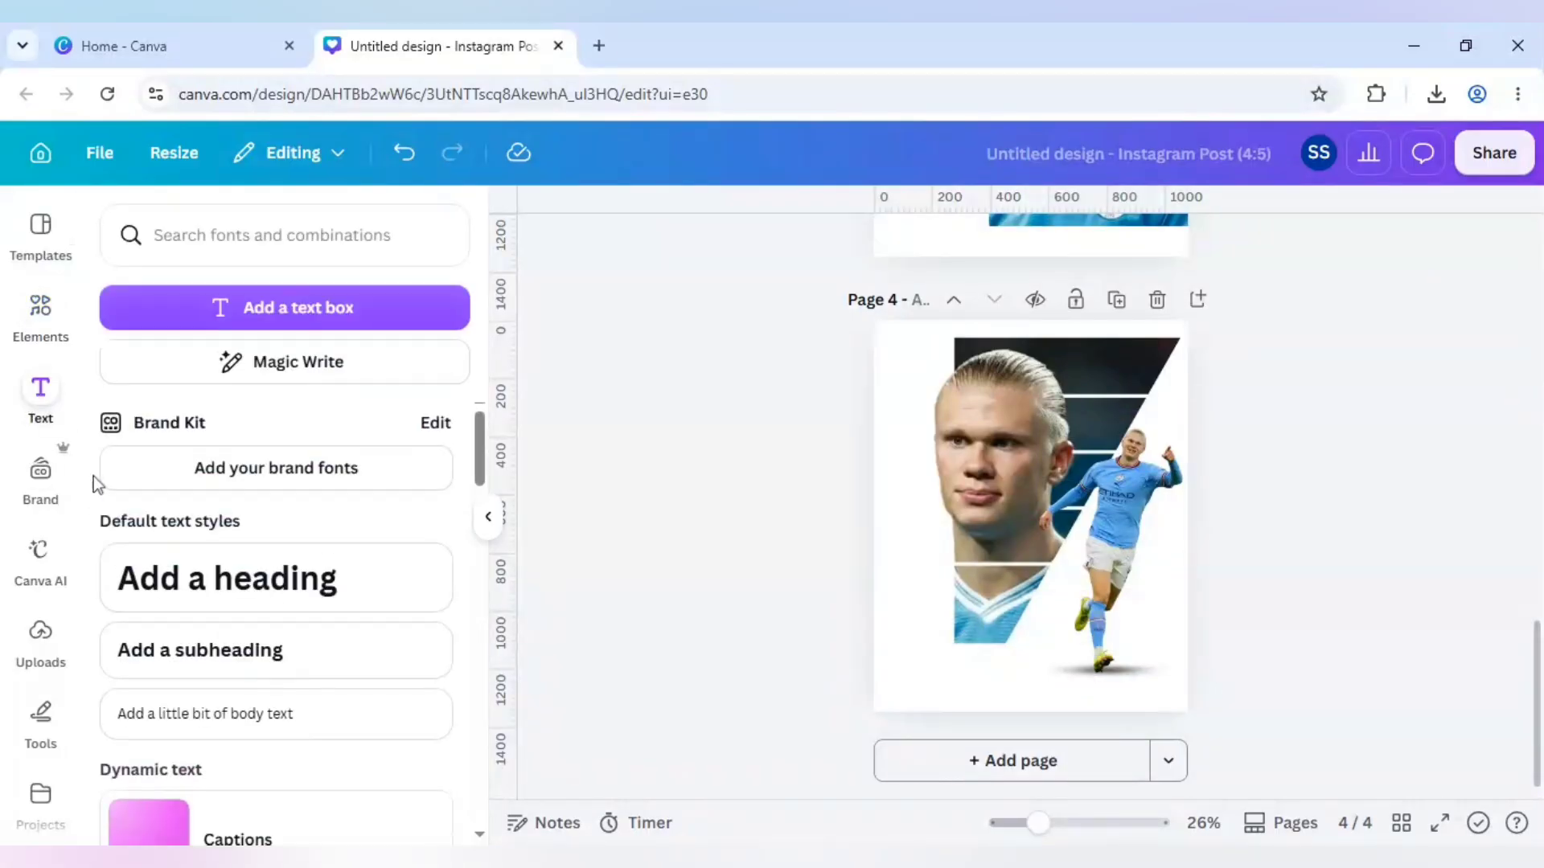
click(234, 586)
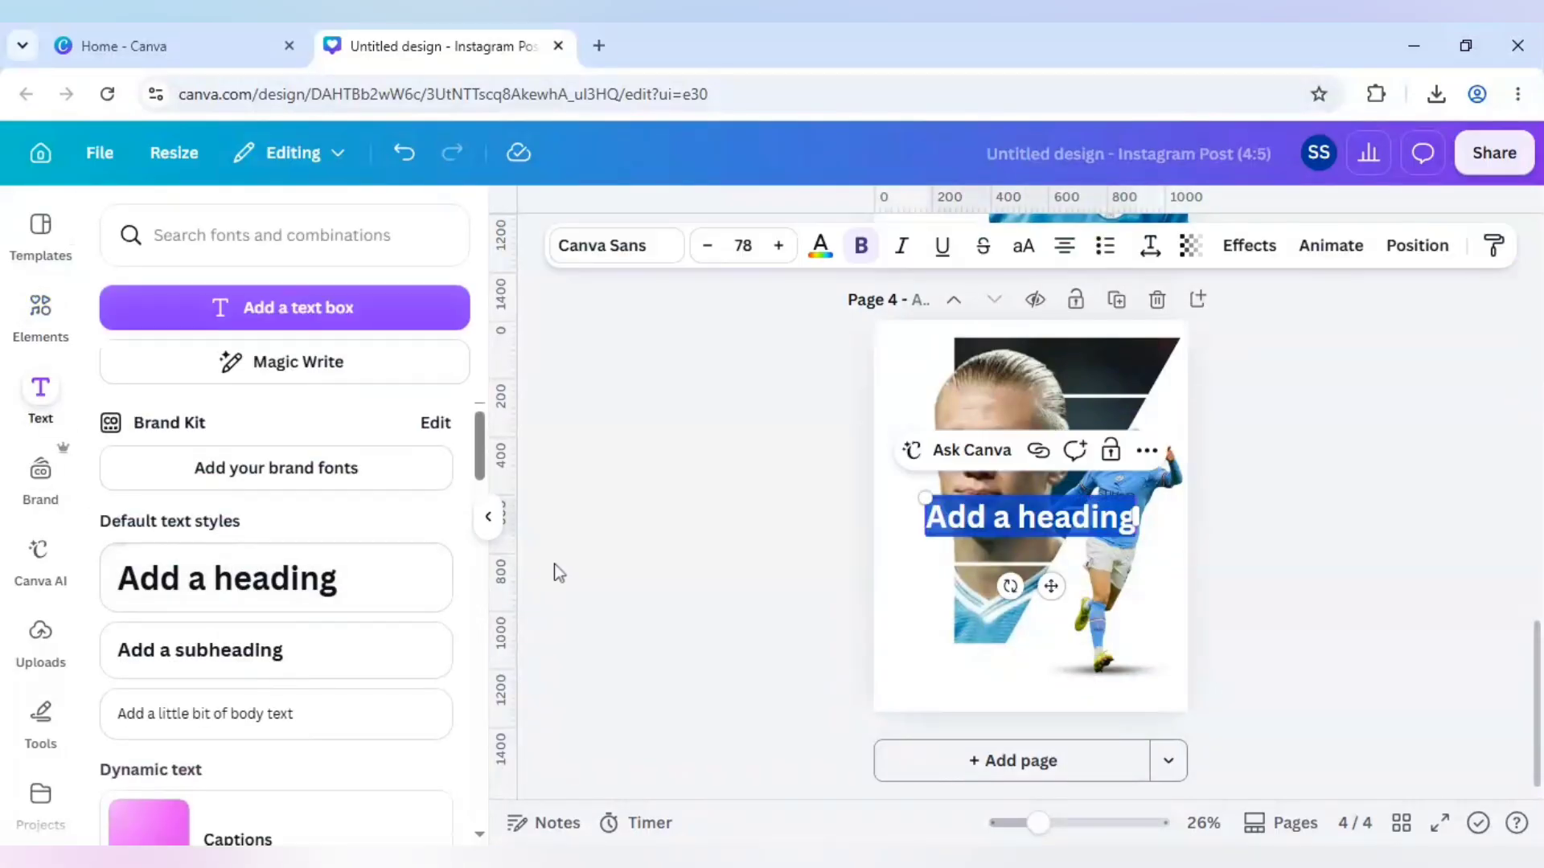
text(HAALAND)
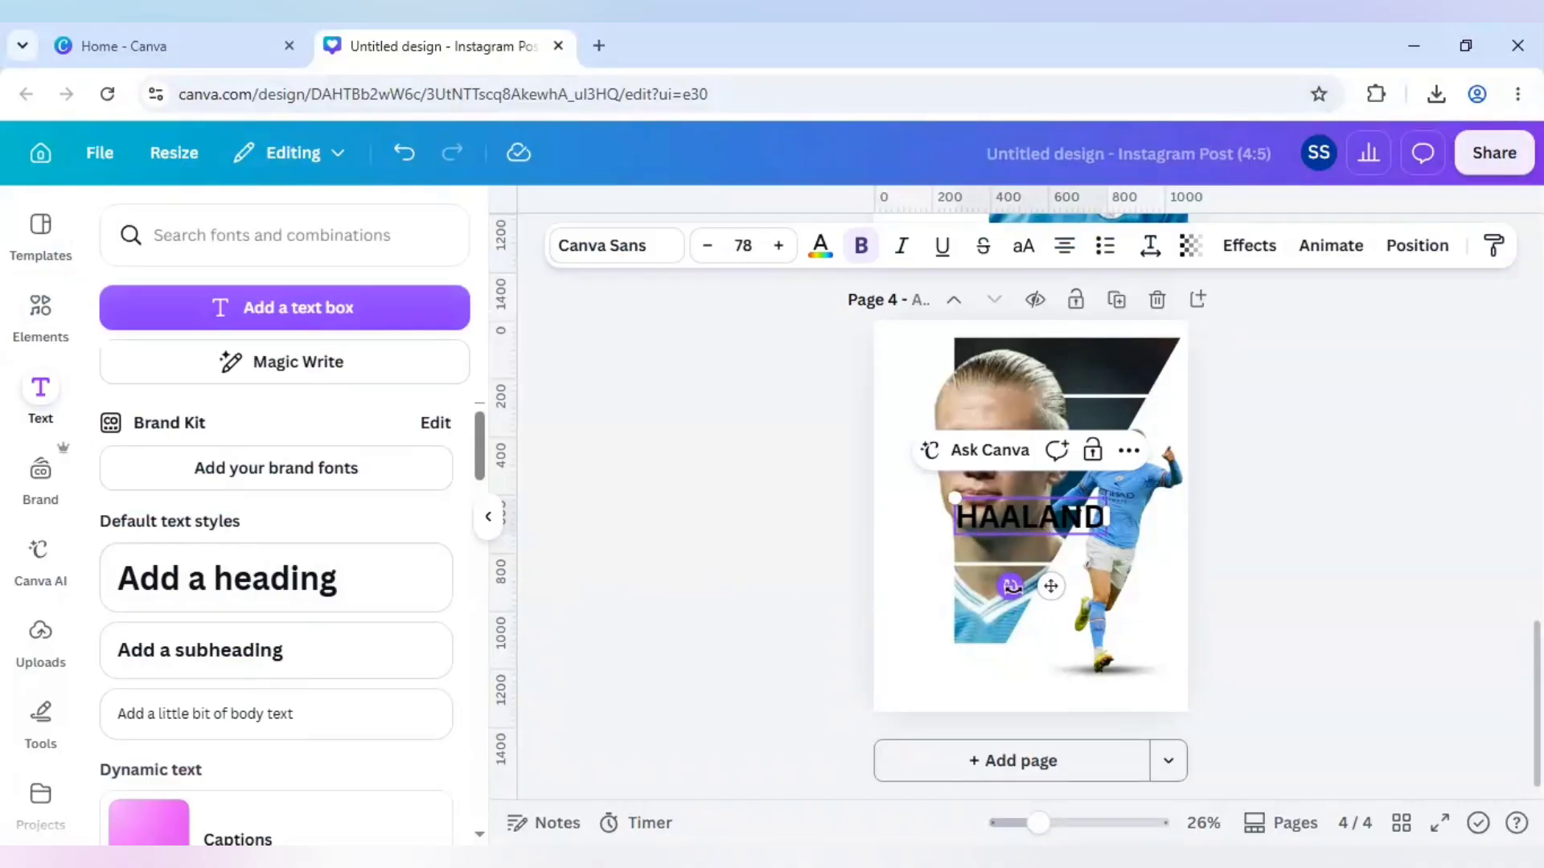
drag(1011, 586, 920, 580)
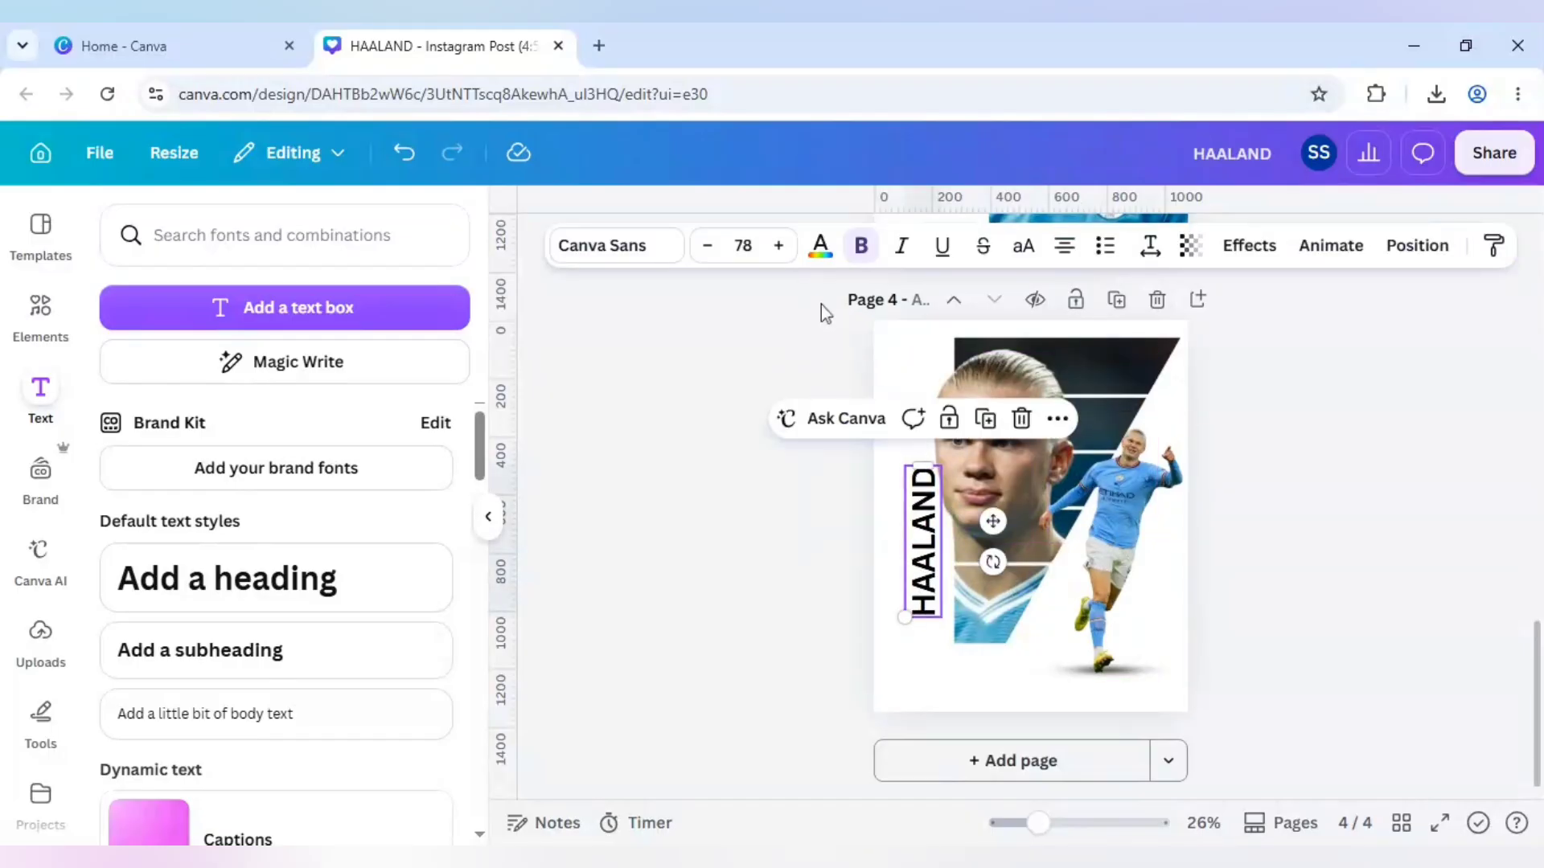
Set the vertical HAALAND heading to font size 120 and the Anton font.
click(743, 245)
scroll(748, 482, down, 8)
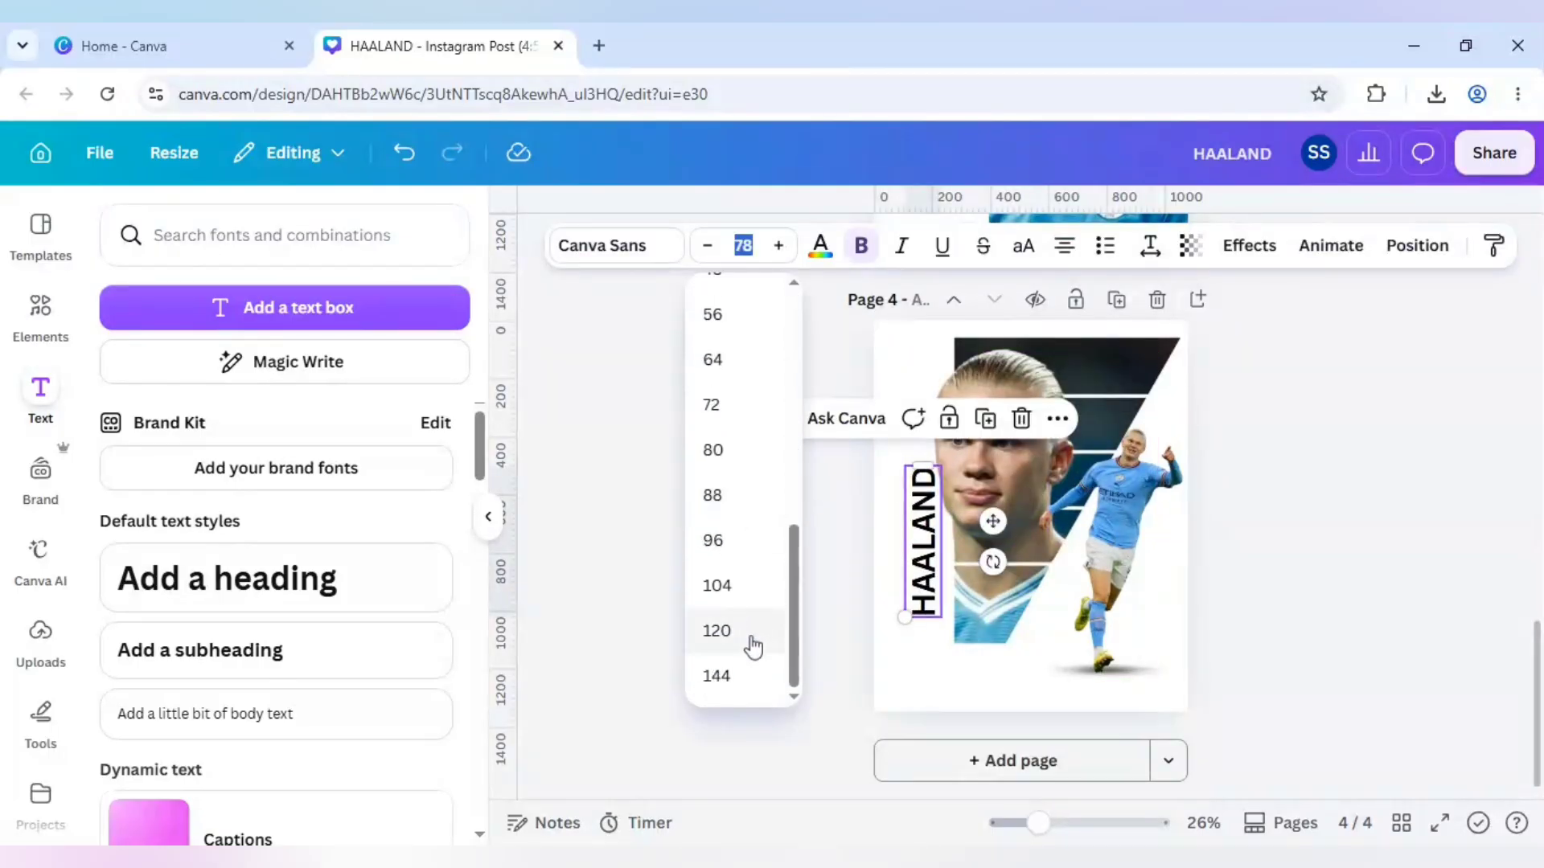
click(716, 631)
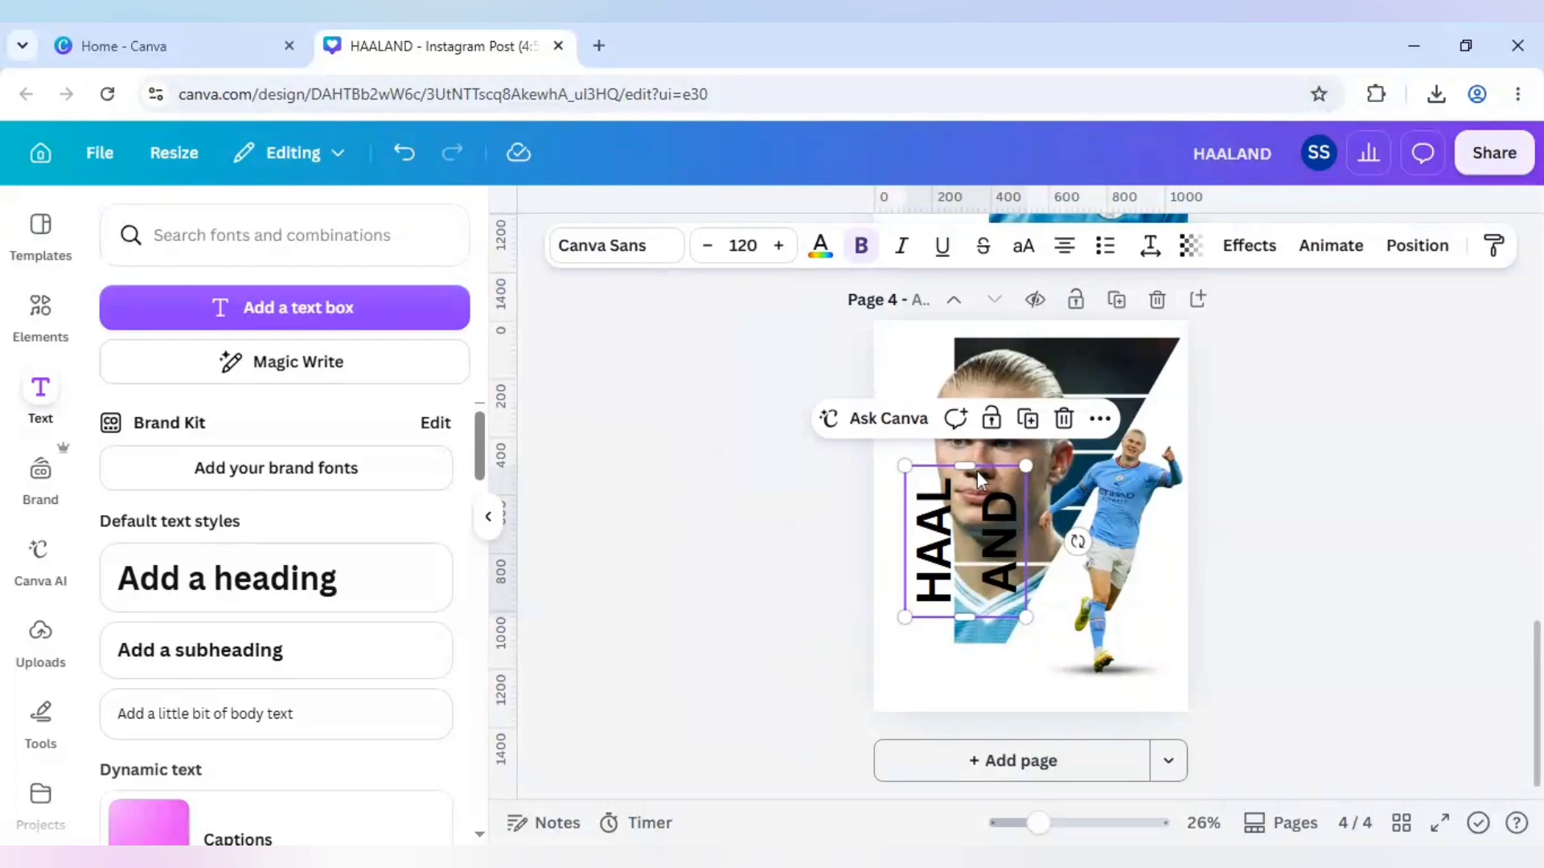
click(615, 245)
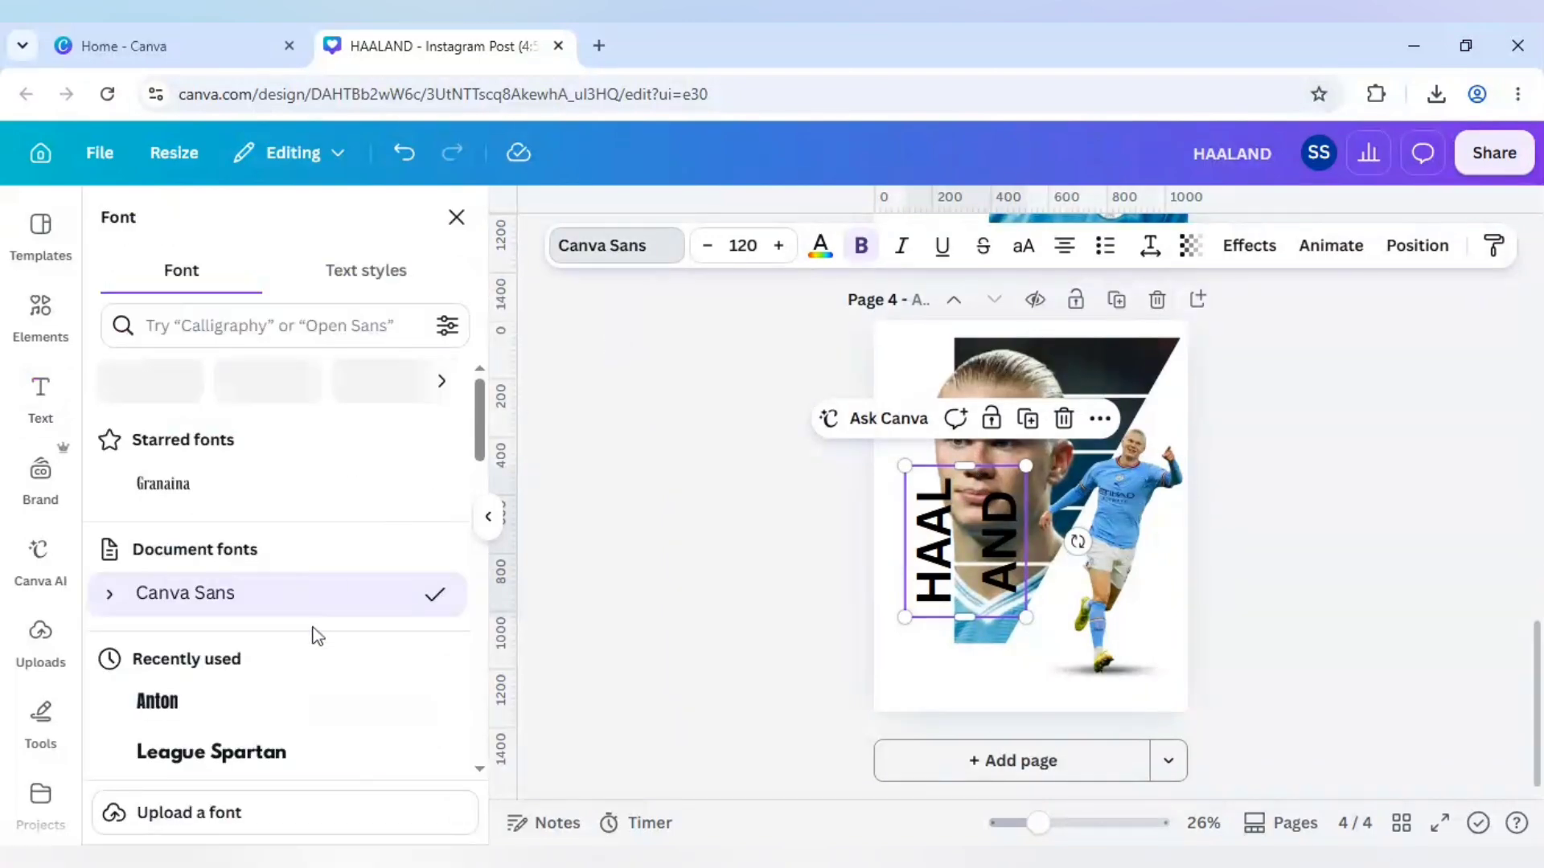
scroll(241, 708, down, 3)
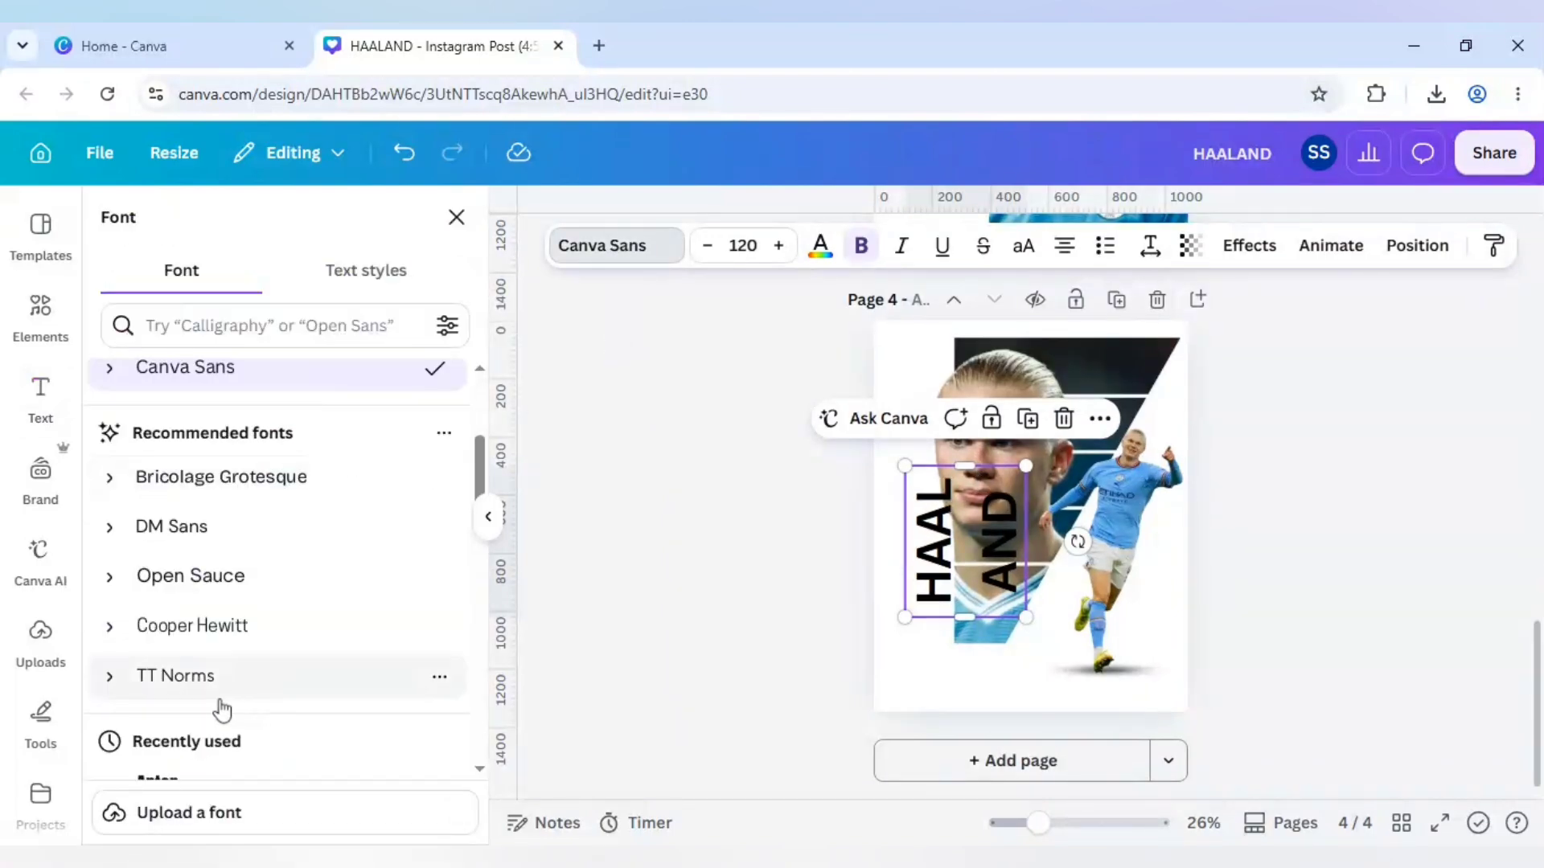
scroll(213, 708, down, 1)
click(185, 685)
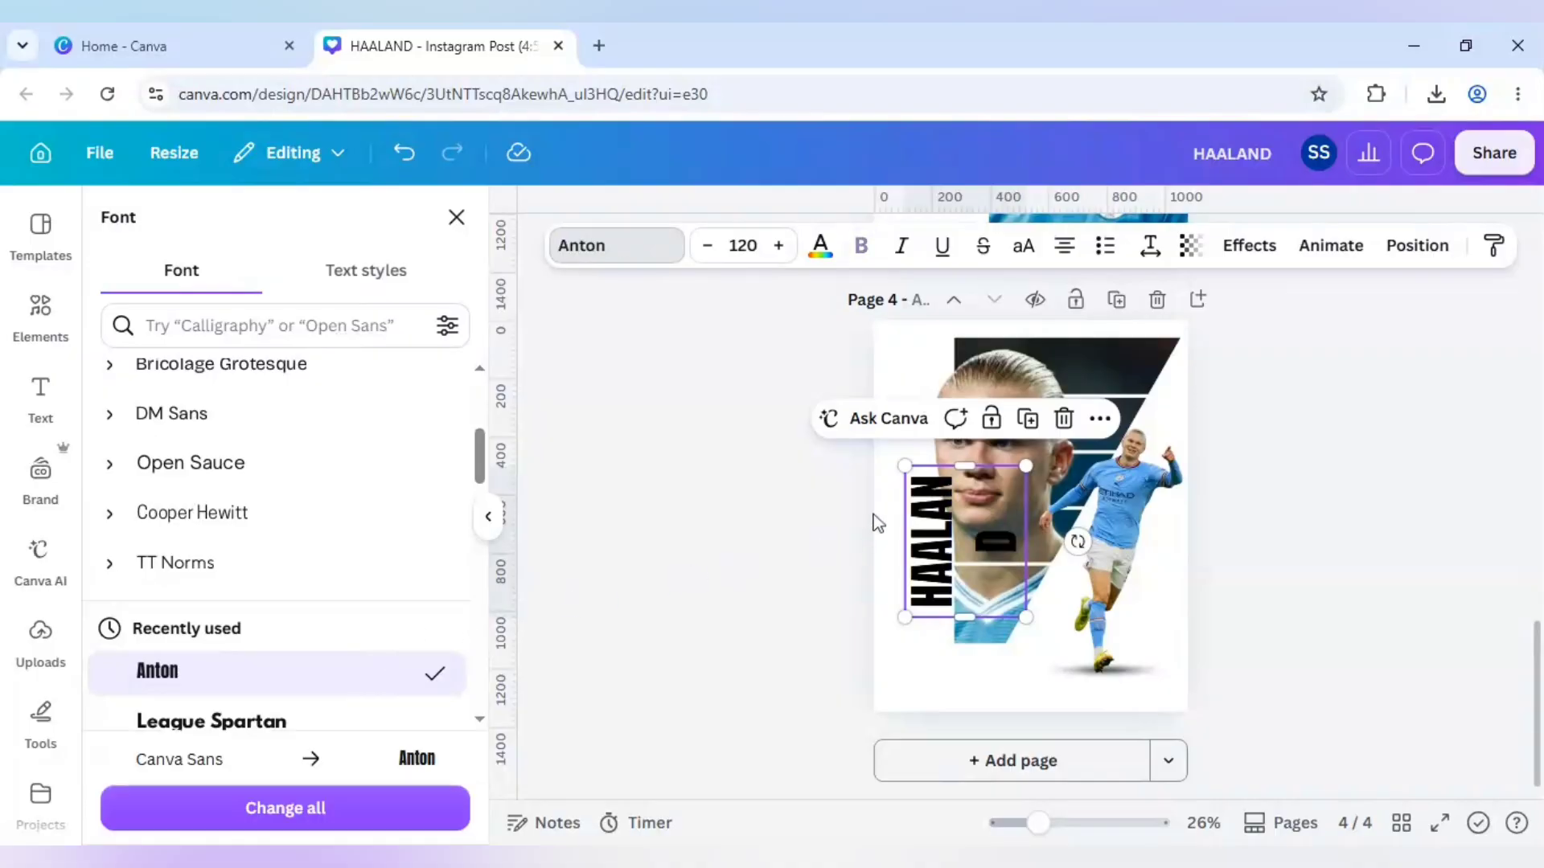
Set the HAALAND heading's letter spacing to 261 and lengthen its text box so the word fits on one line.
click(1150, 249)
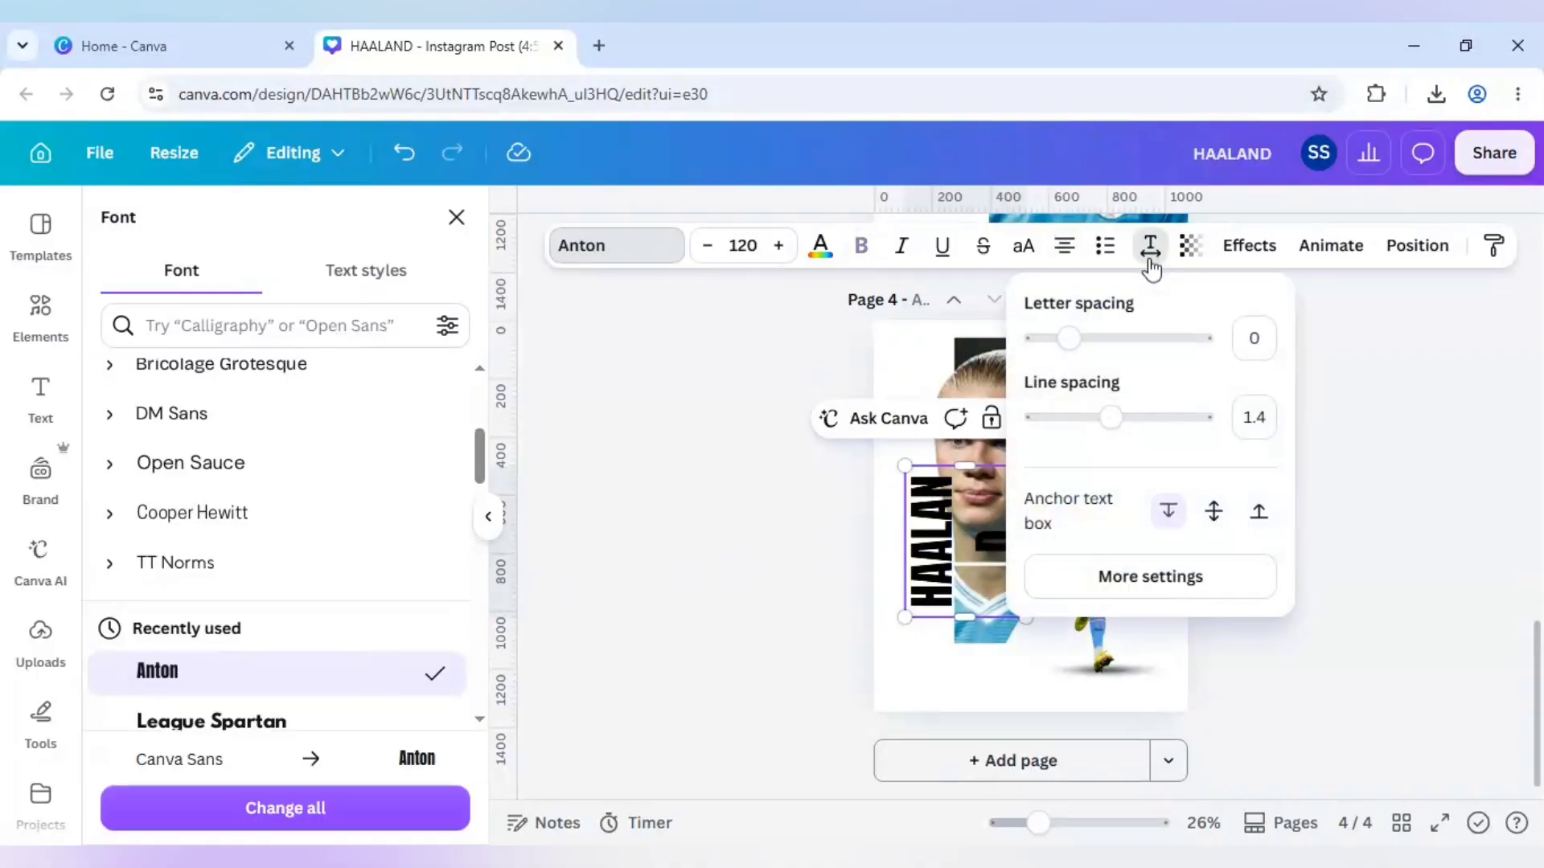
drag(1072, 331, 1112, 333)
click(957, 615)
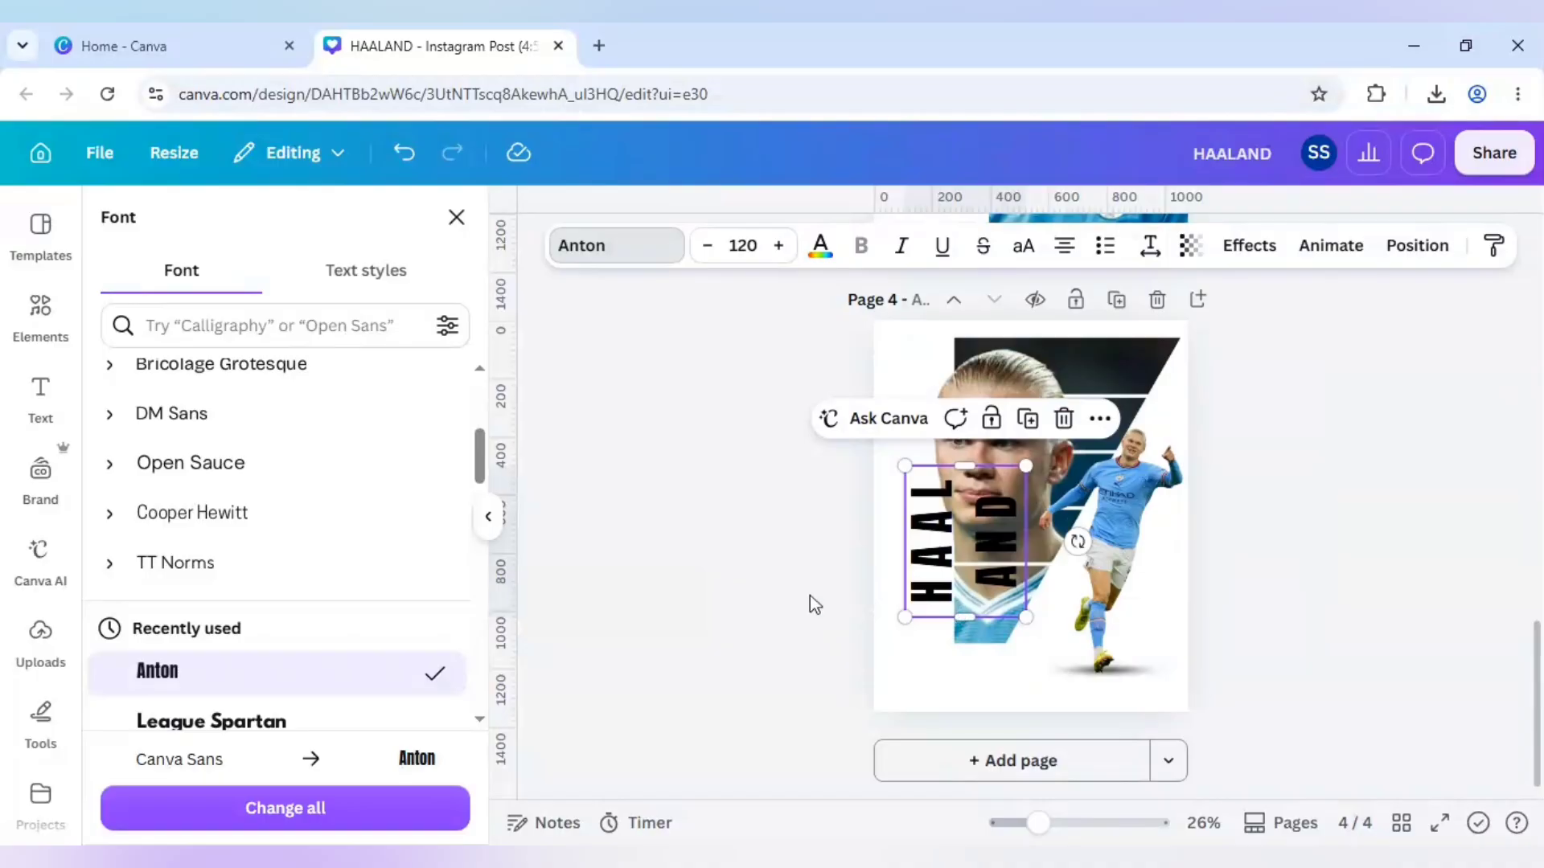
drag(919, 574, 919, 617)
drag(962, 511, 931, 355)
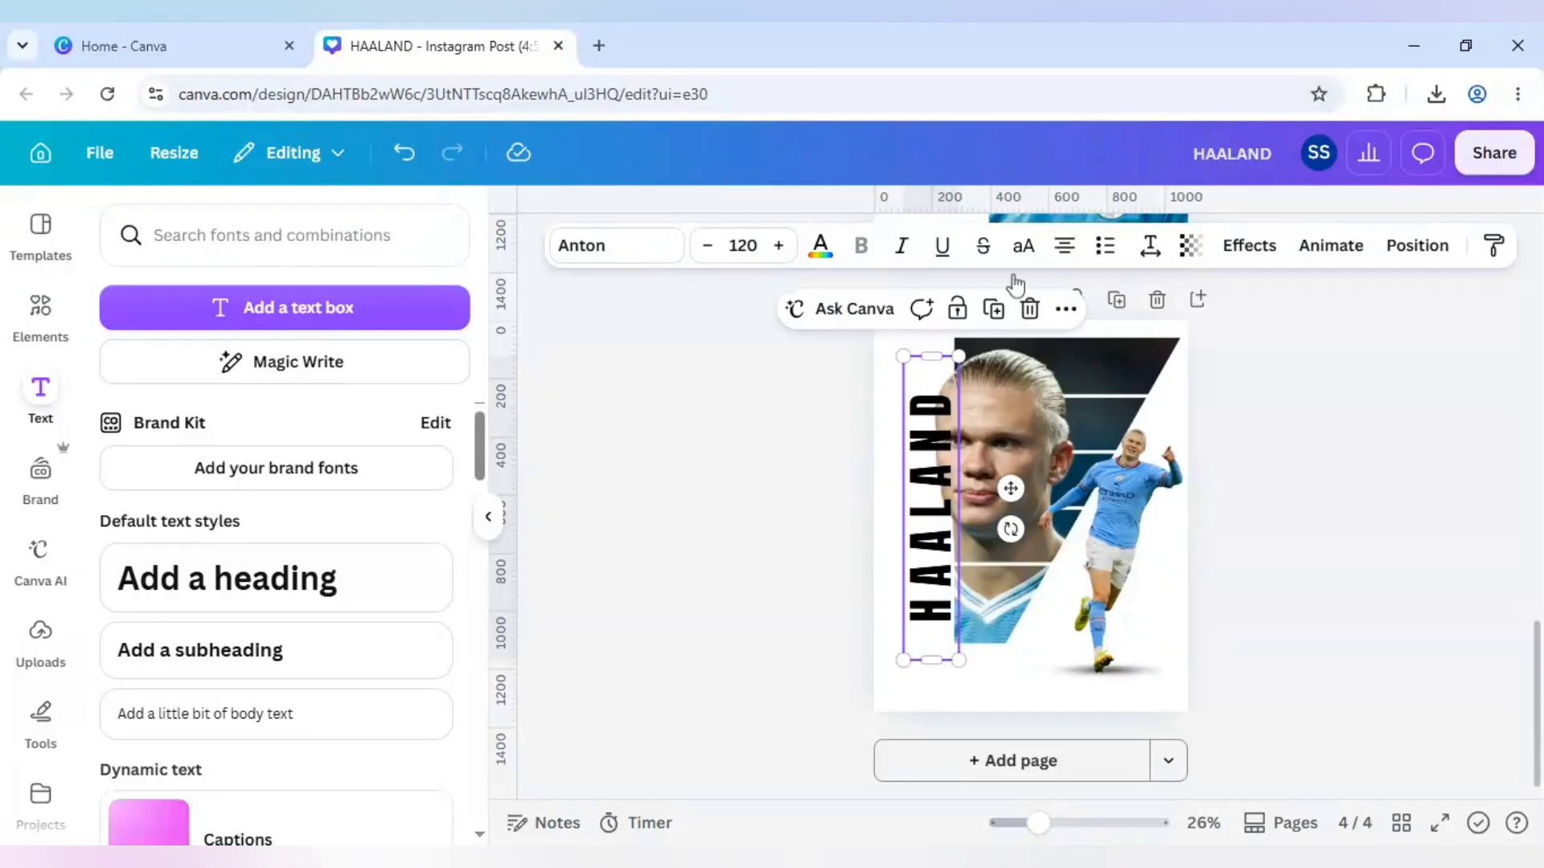
Widen the HAALAND heading's letter spacing further to span the banded portrait's height and shift it closer to the page's left edge.
click(1150, 246)
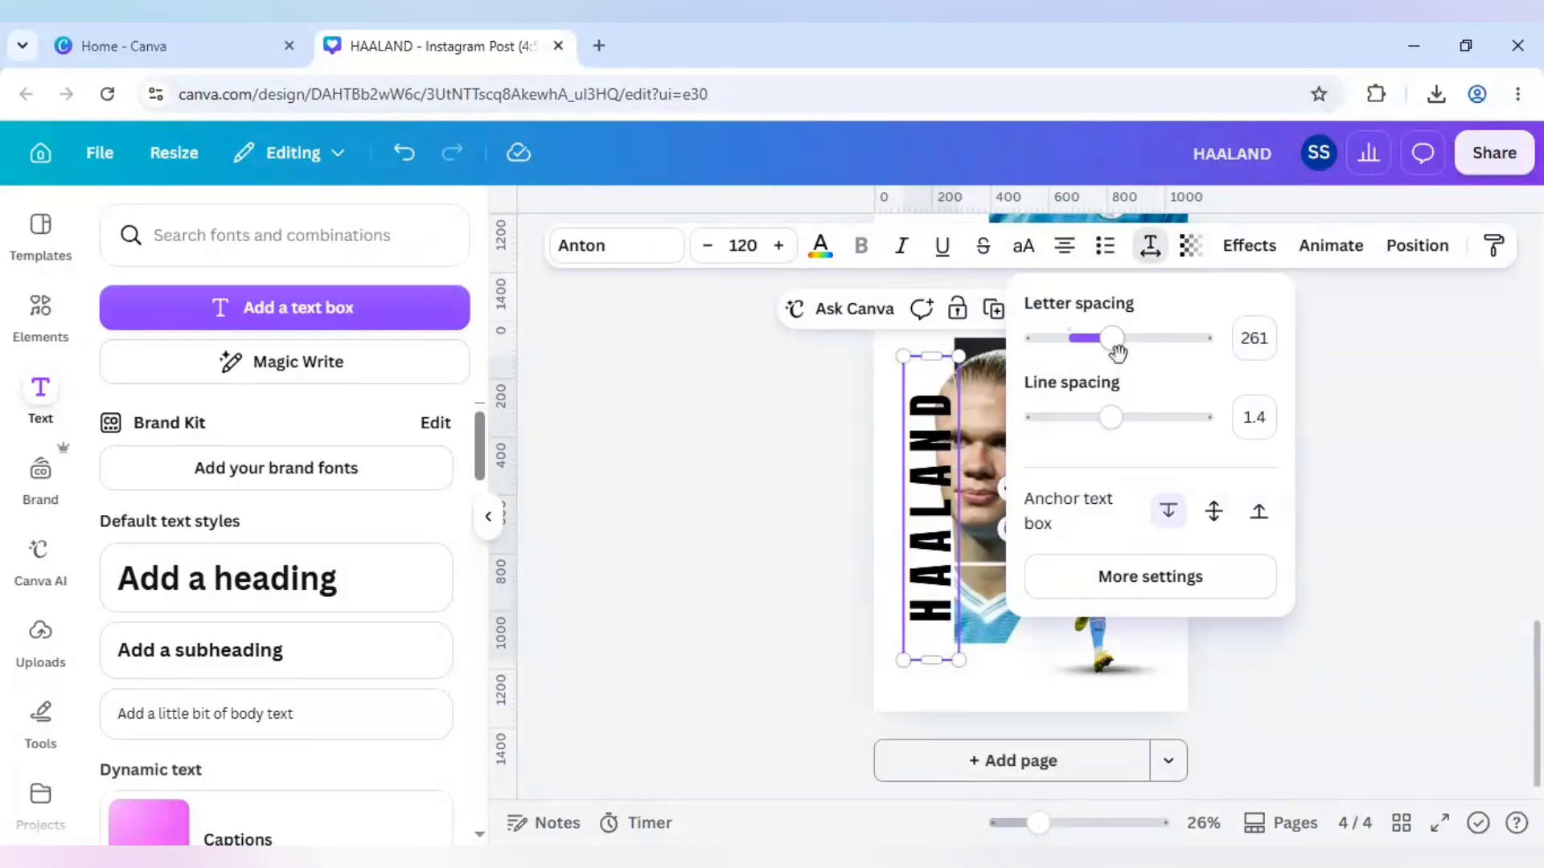
drag(1118, 351, 1162, 339)
click(830, 419)
drag(958, 346, 1007, 377)
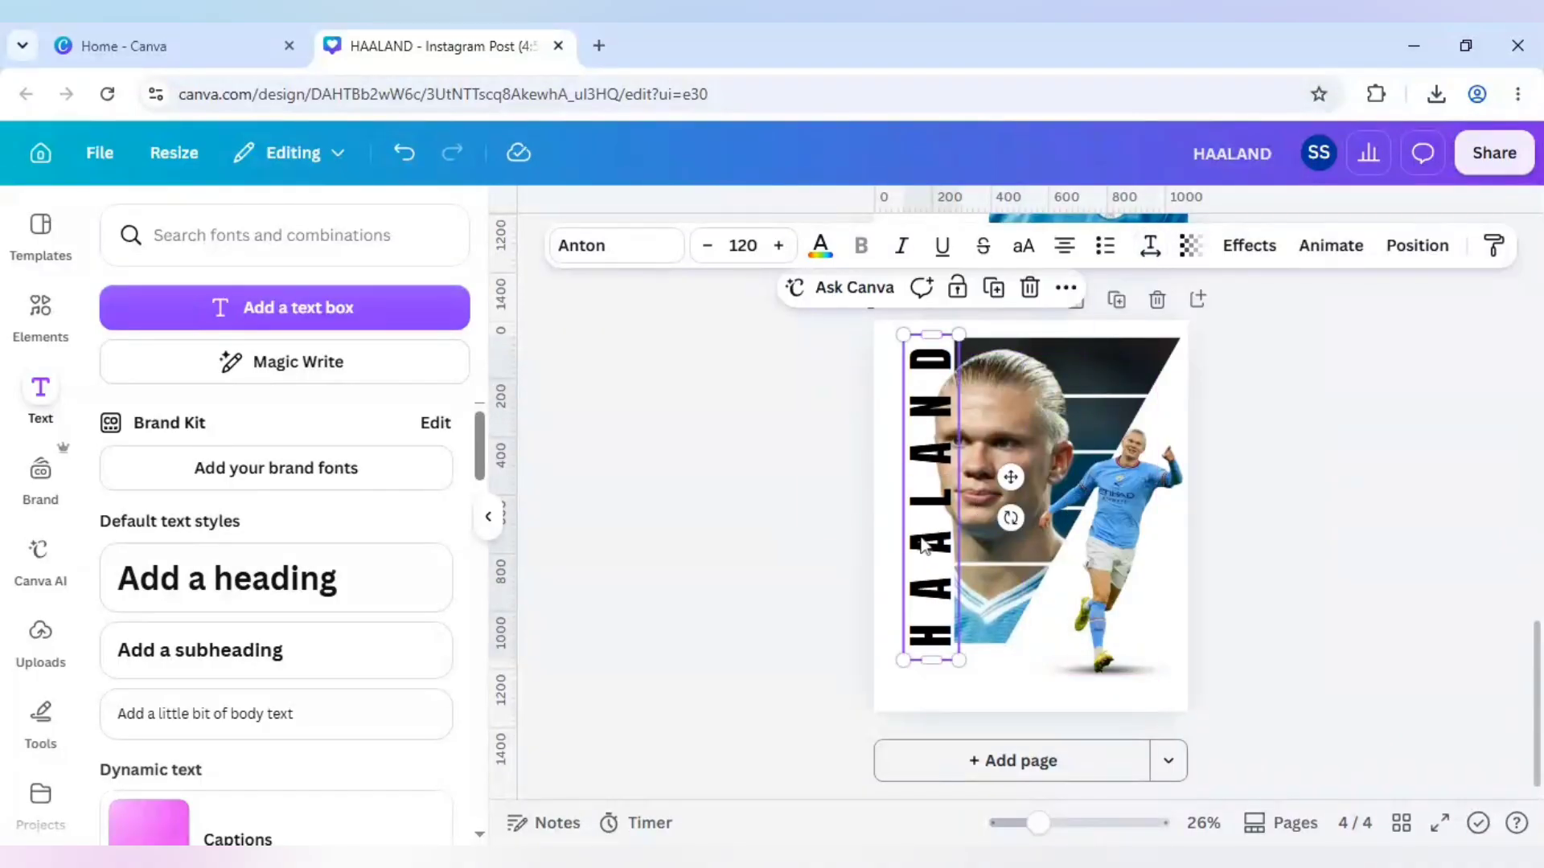
drag(922, 540, 911, 529)
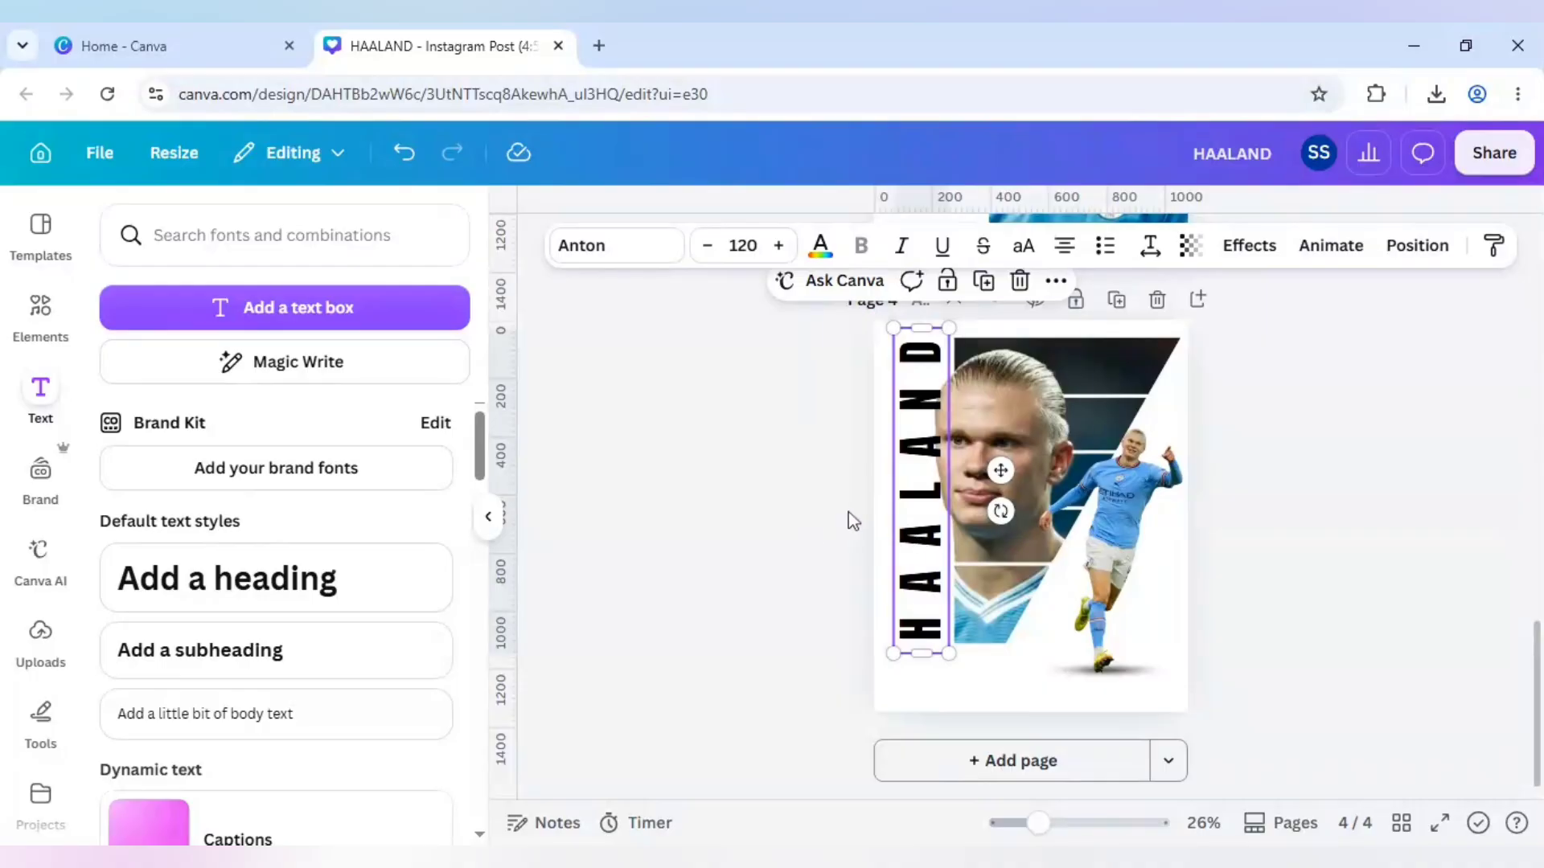
Colour the HAALAND heading with the light blue sampled from the running player's shirt.
click(820, 245)
click(123, 468)
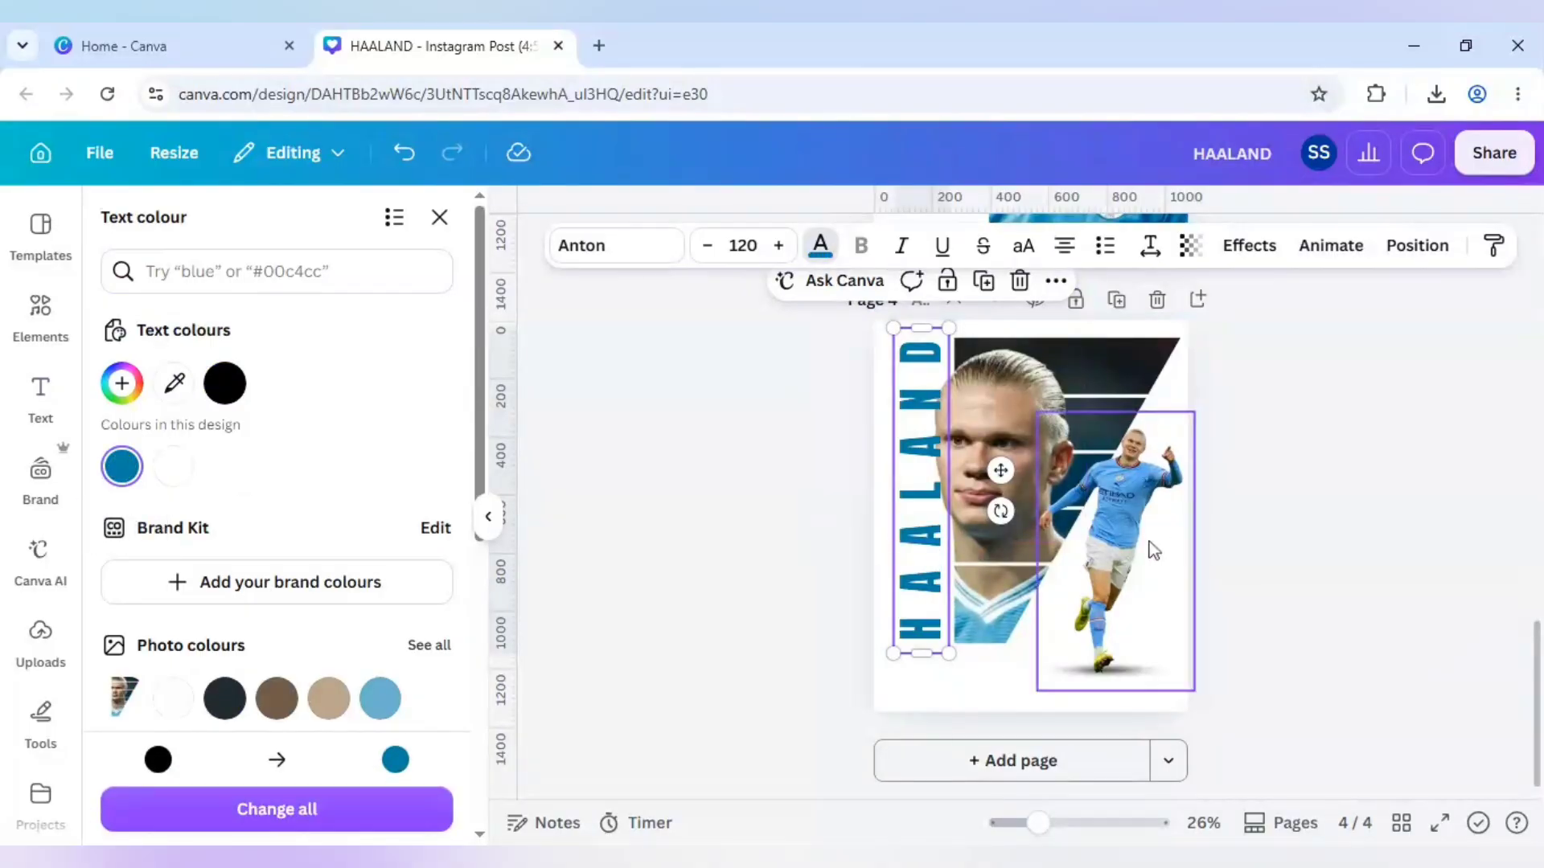
click(175, 384)
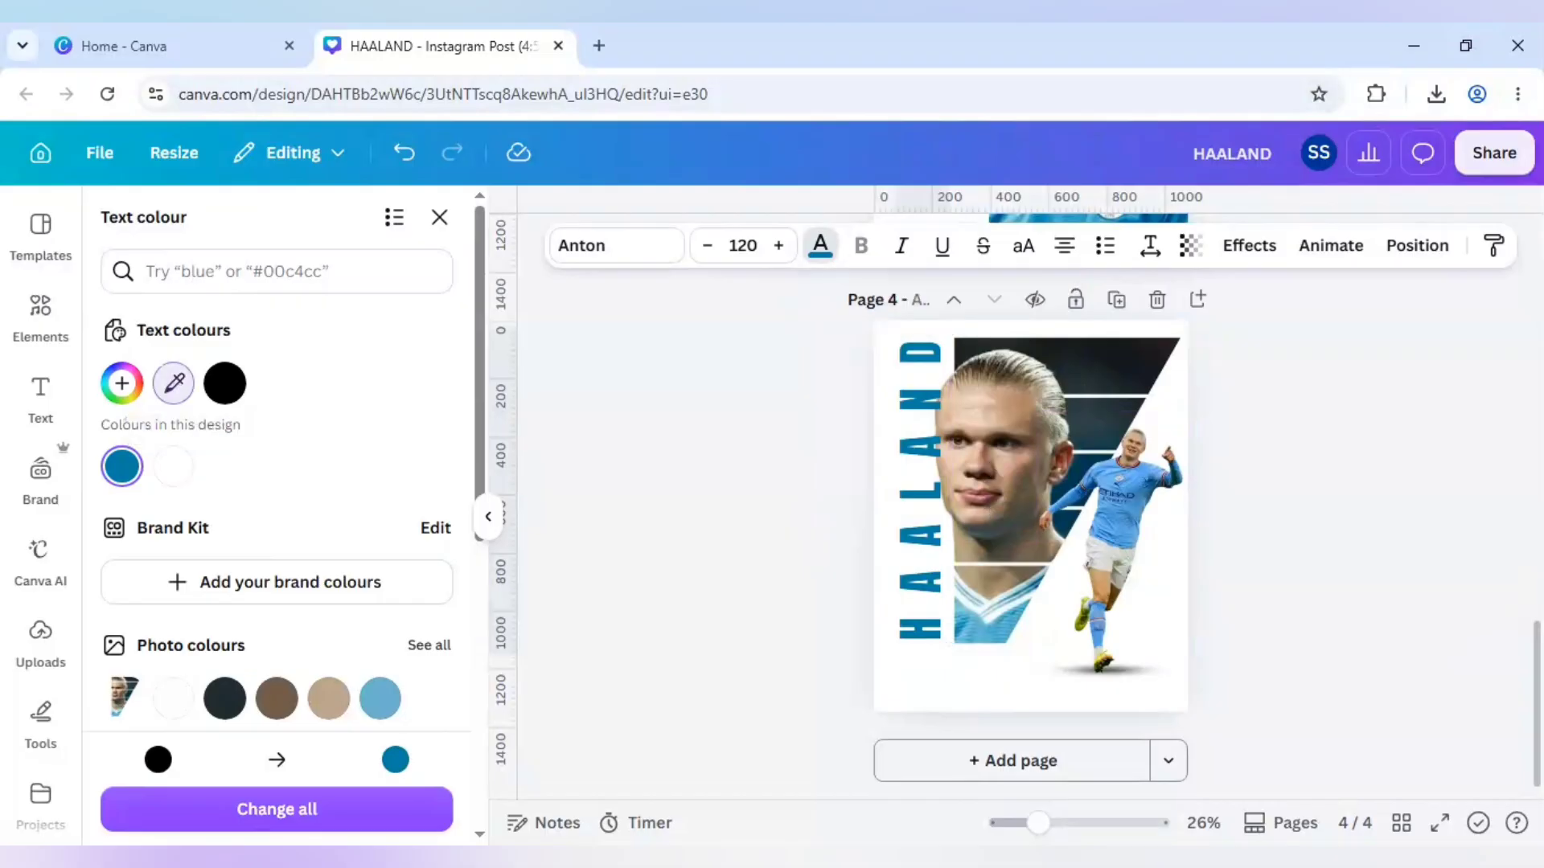
click(1117, 482)
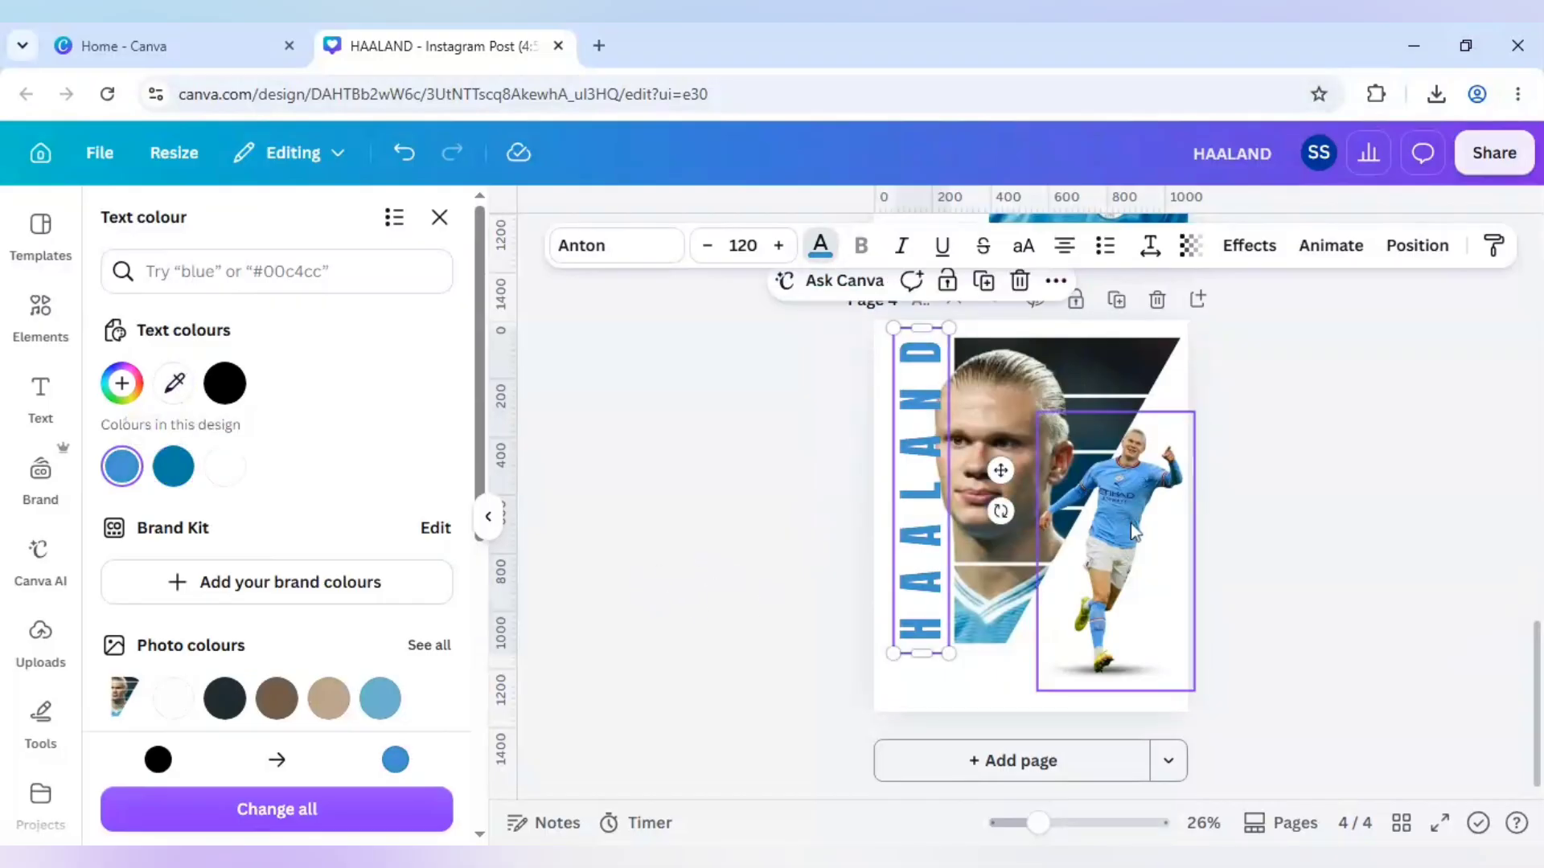
click(173, 383)
key(Escape)
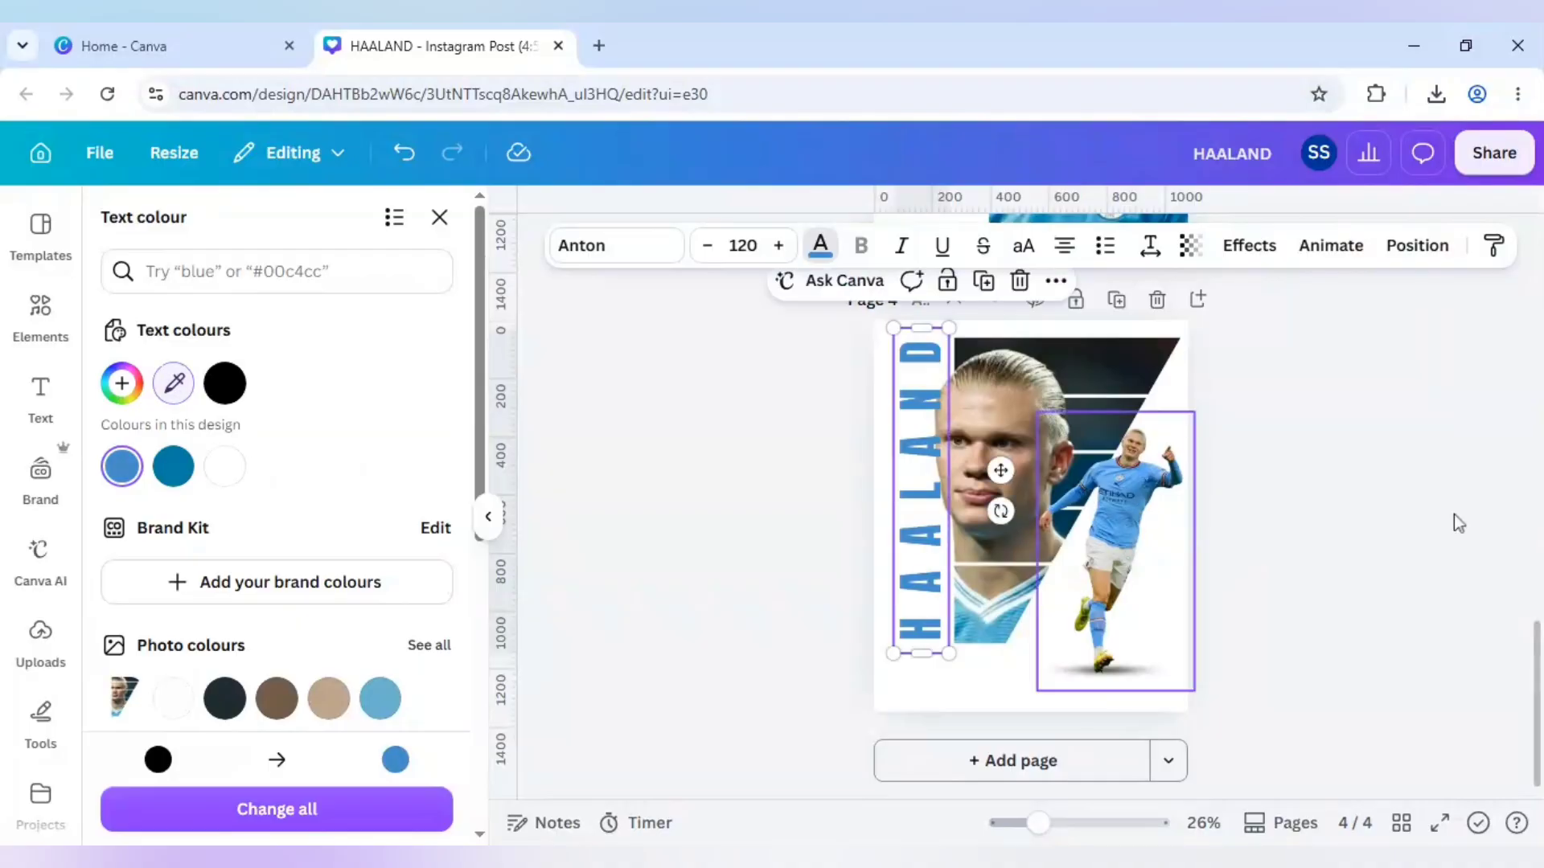
key(Escape)
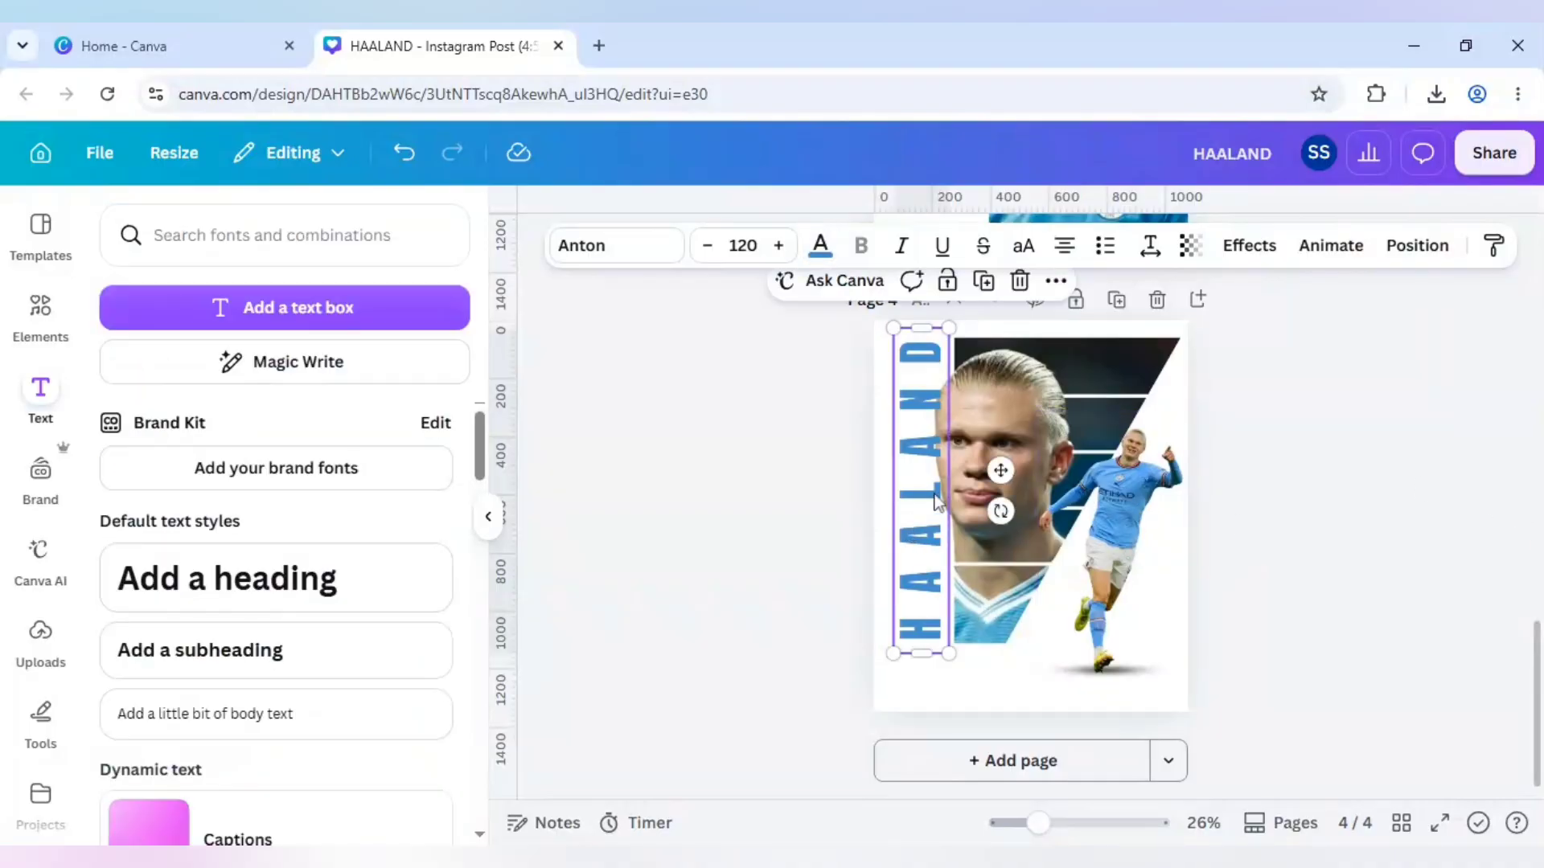
Duplicate the HAALAND heading and replace the copy's text with "ERLING".
double_click(935, 467)
drag(936, 466, 1005, 523)
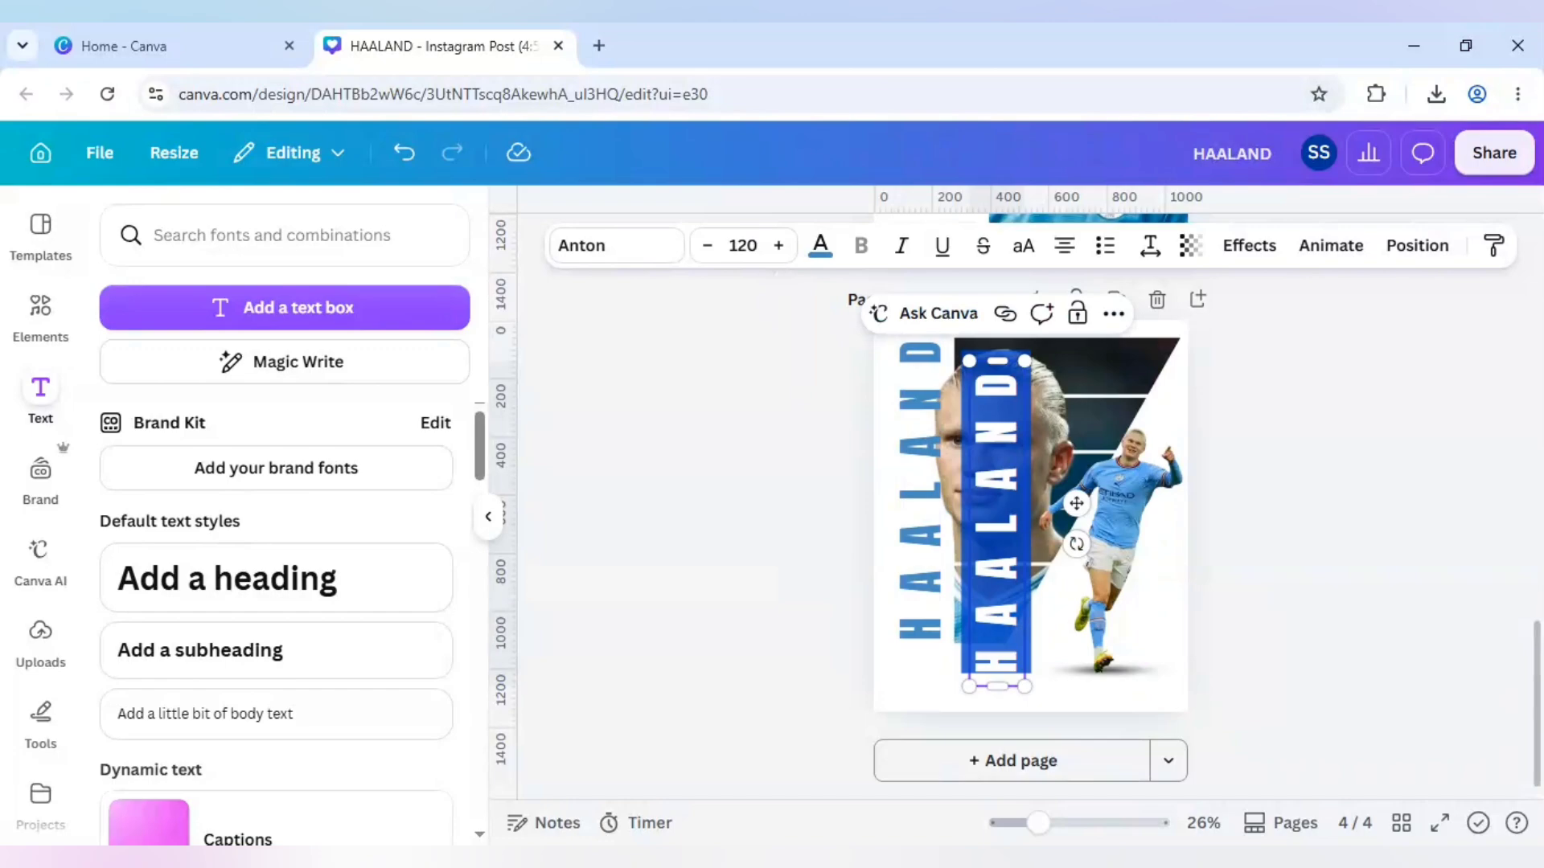
text(ERLING)
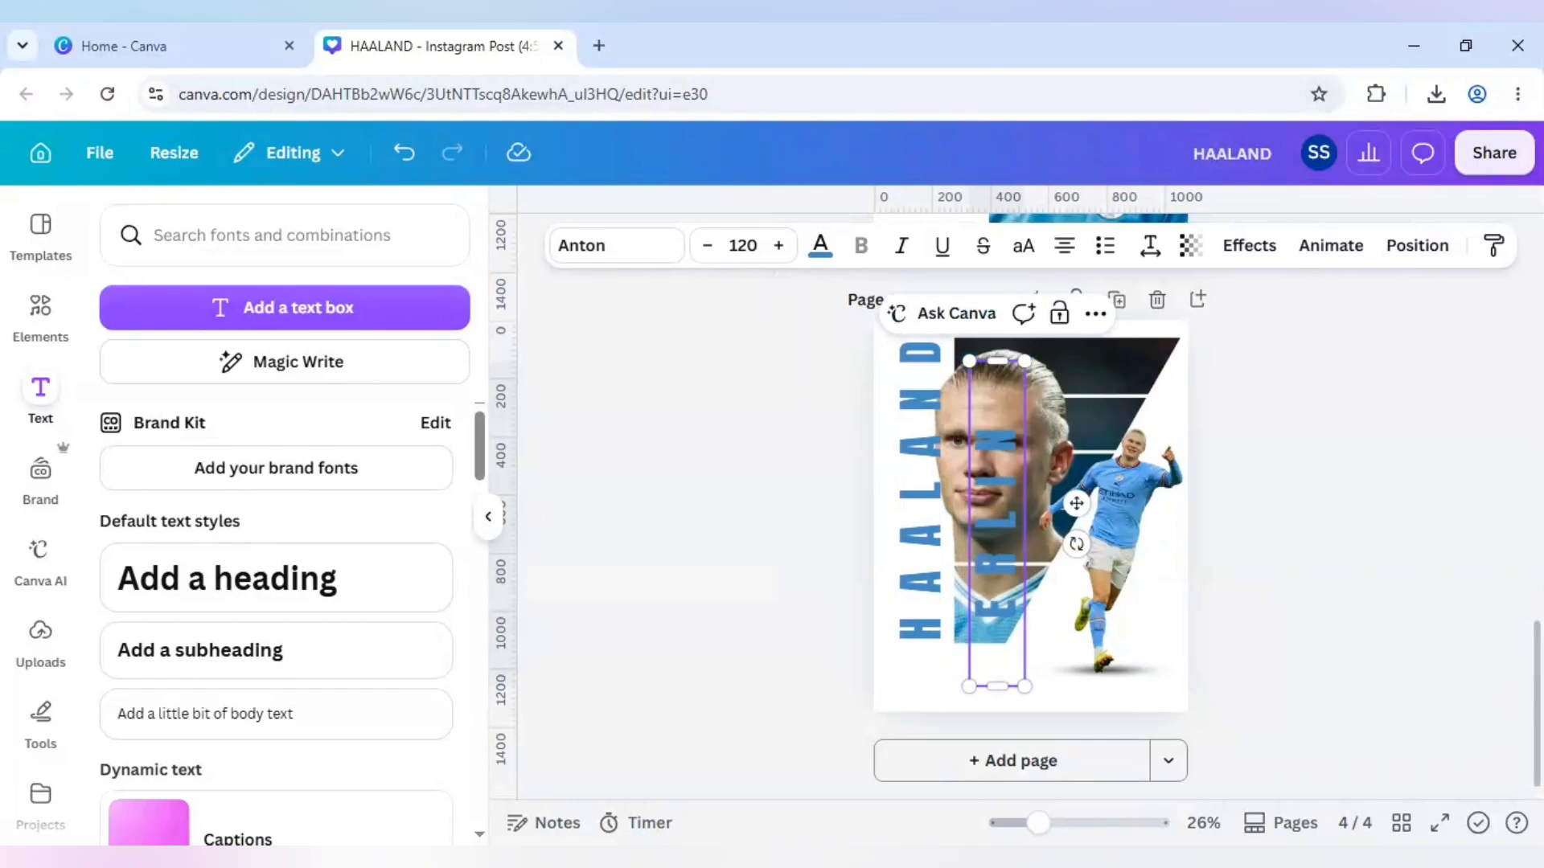
Set the ERLING text's letter spacing to 0.
click(1150, 245)
drag(1156, 339, 1069, 337)
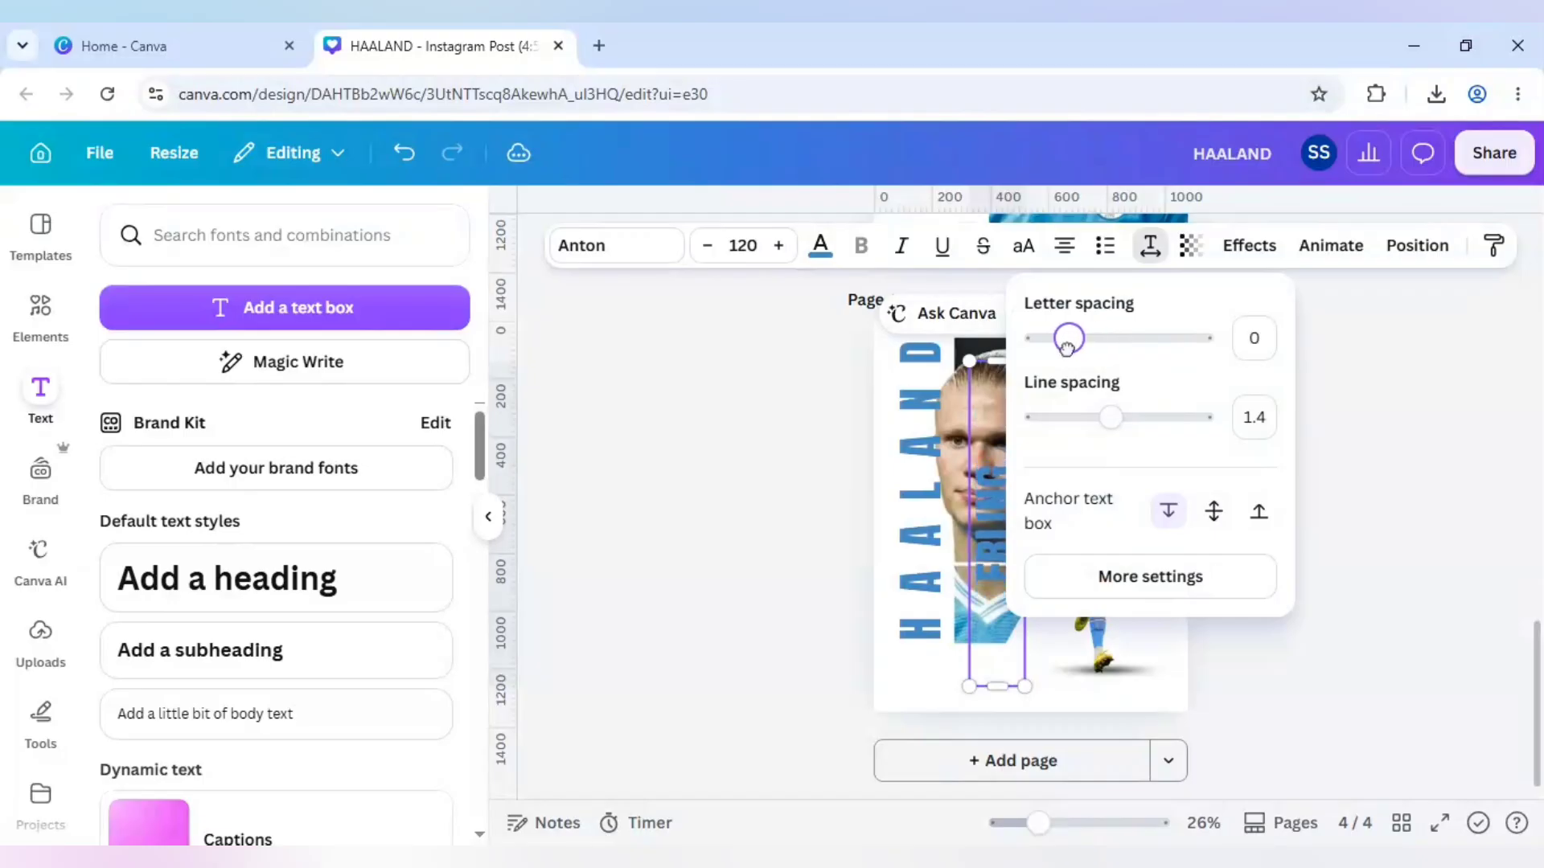
click(827, 599)
click(830, 627)
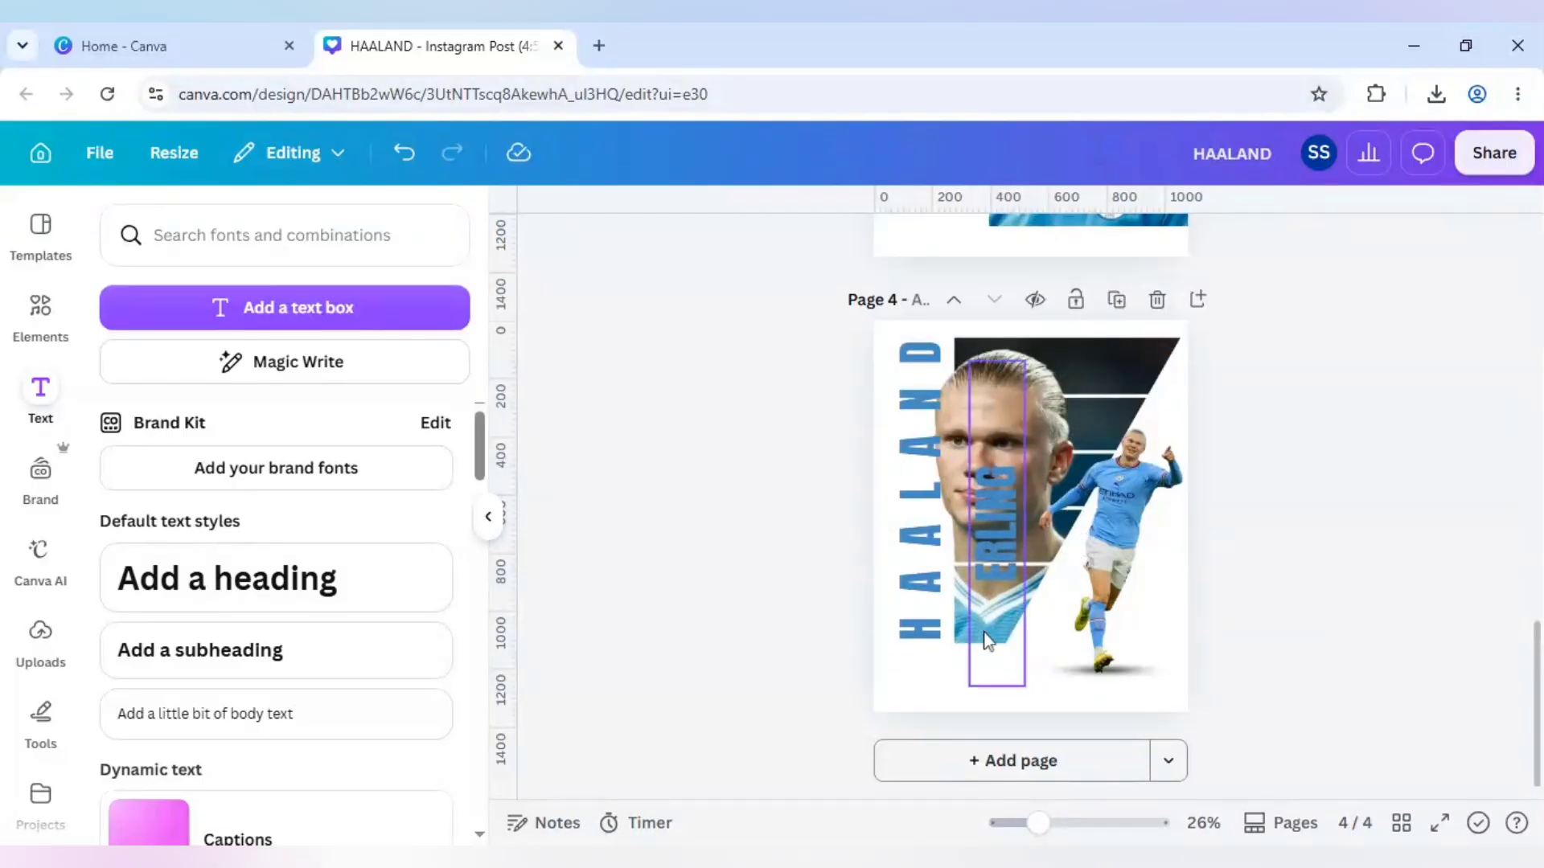
Move the ERLING text to the page's left edge beside the H of HAALAND and set its font size to 48.
drag(991, 627, 888, 680)
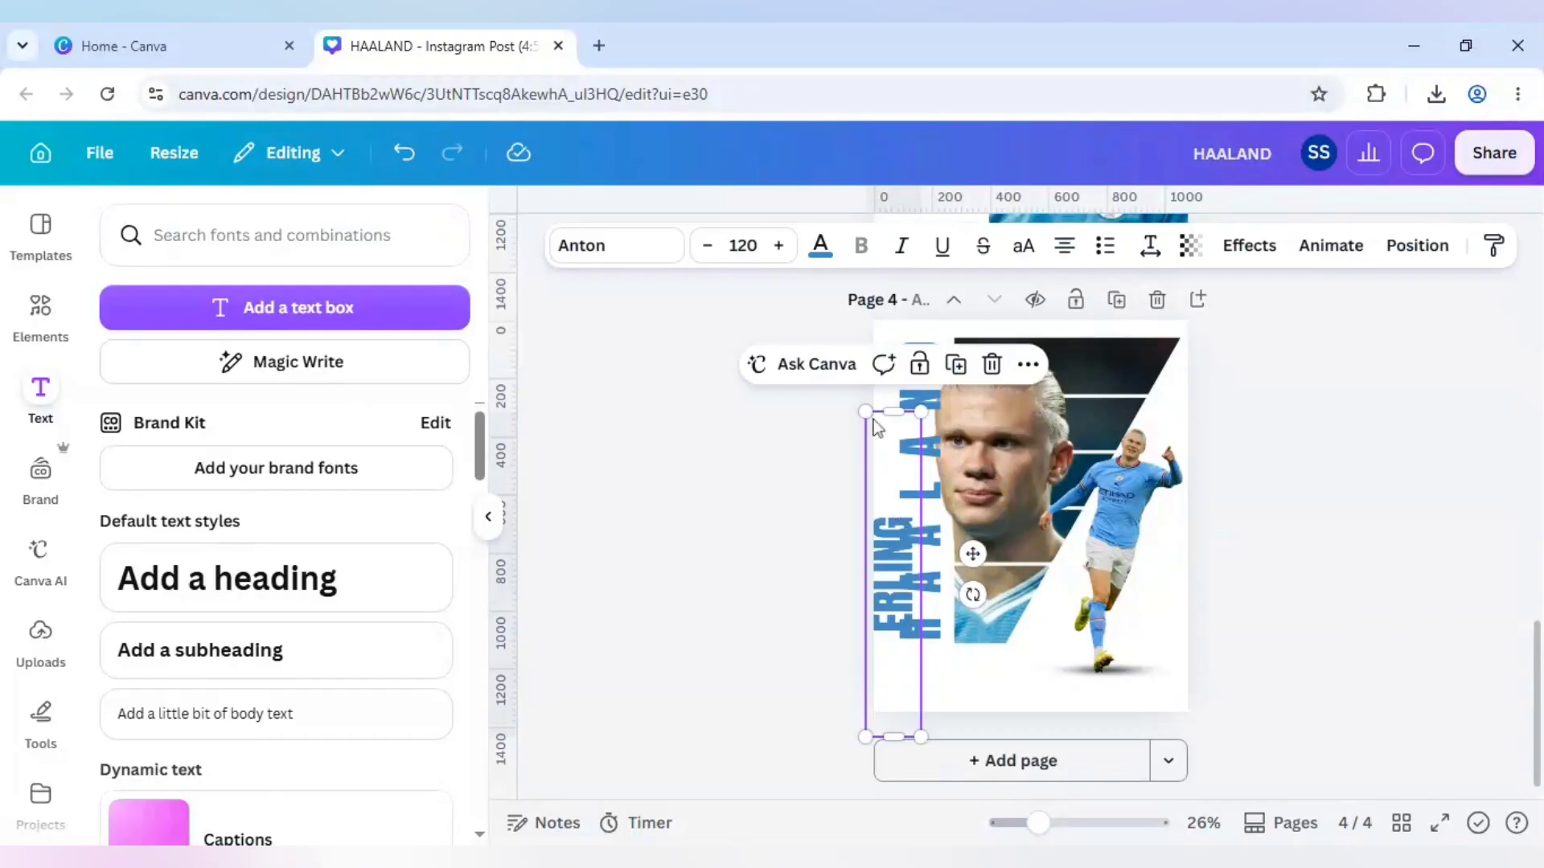
click(742, 245)
scroll(735, 563, up, 3)
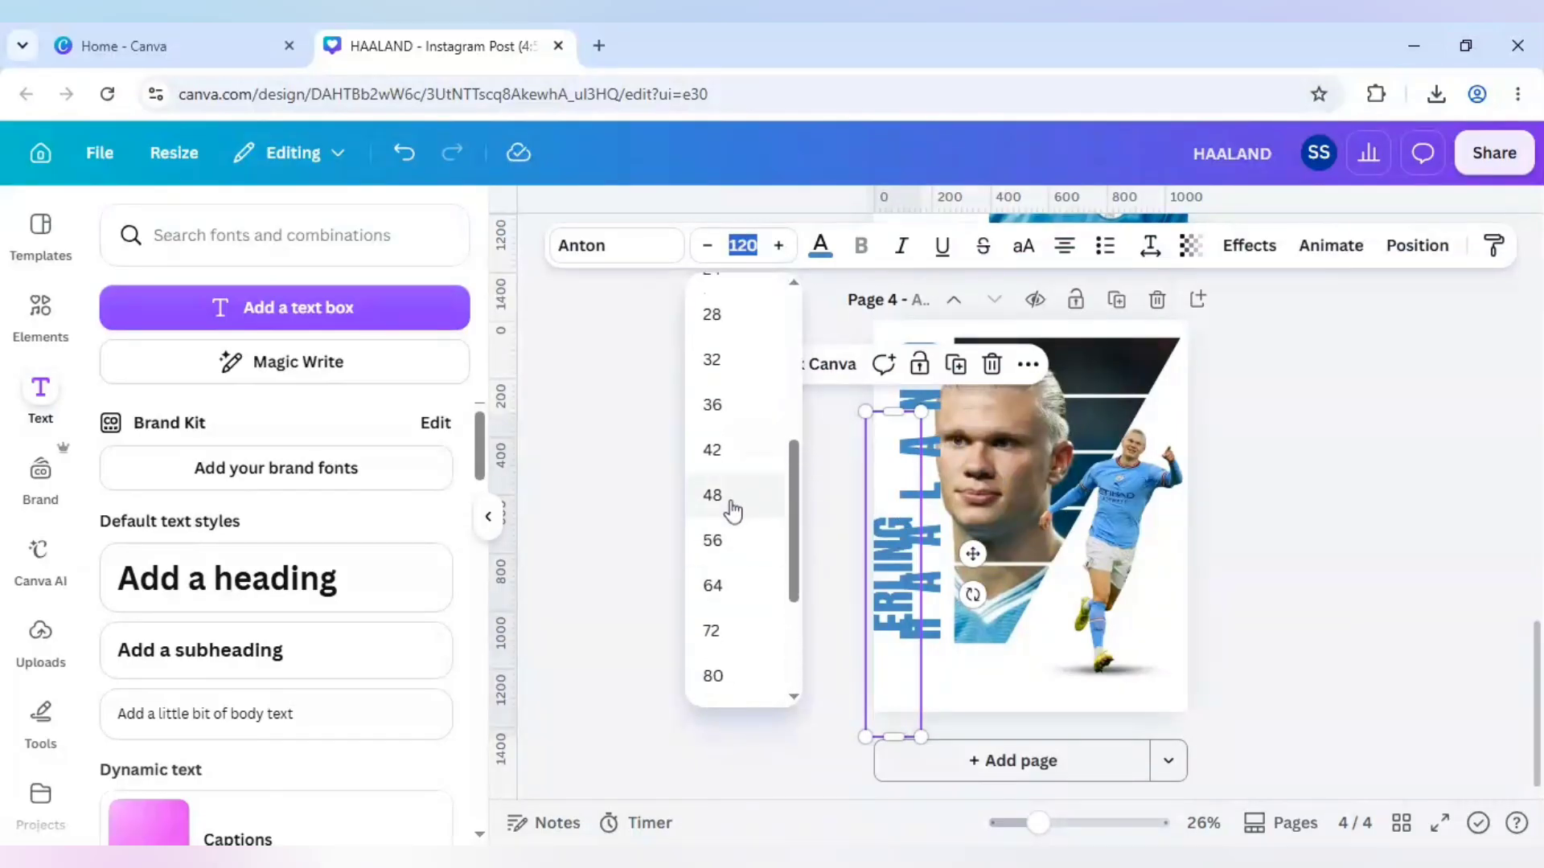
click(728, 505)
drag(893, 613, 887, 636)
click(808, 639)
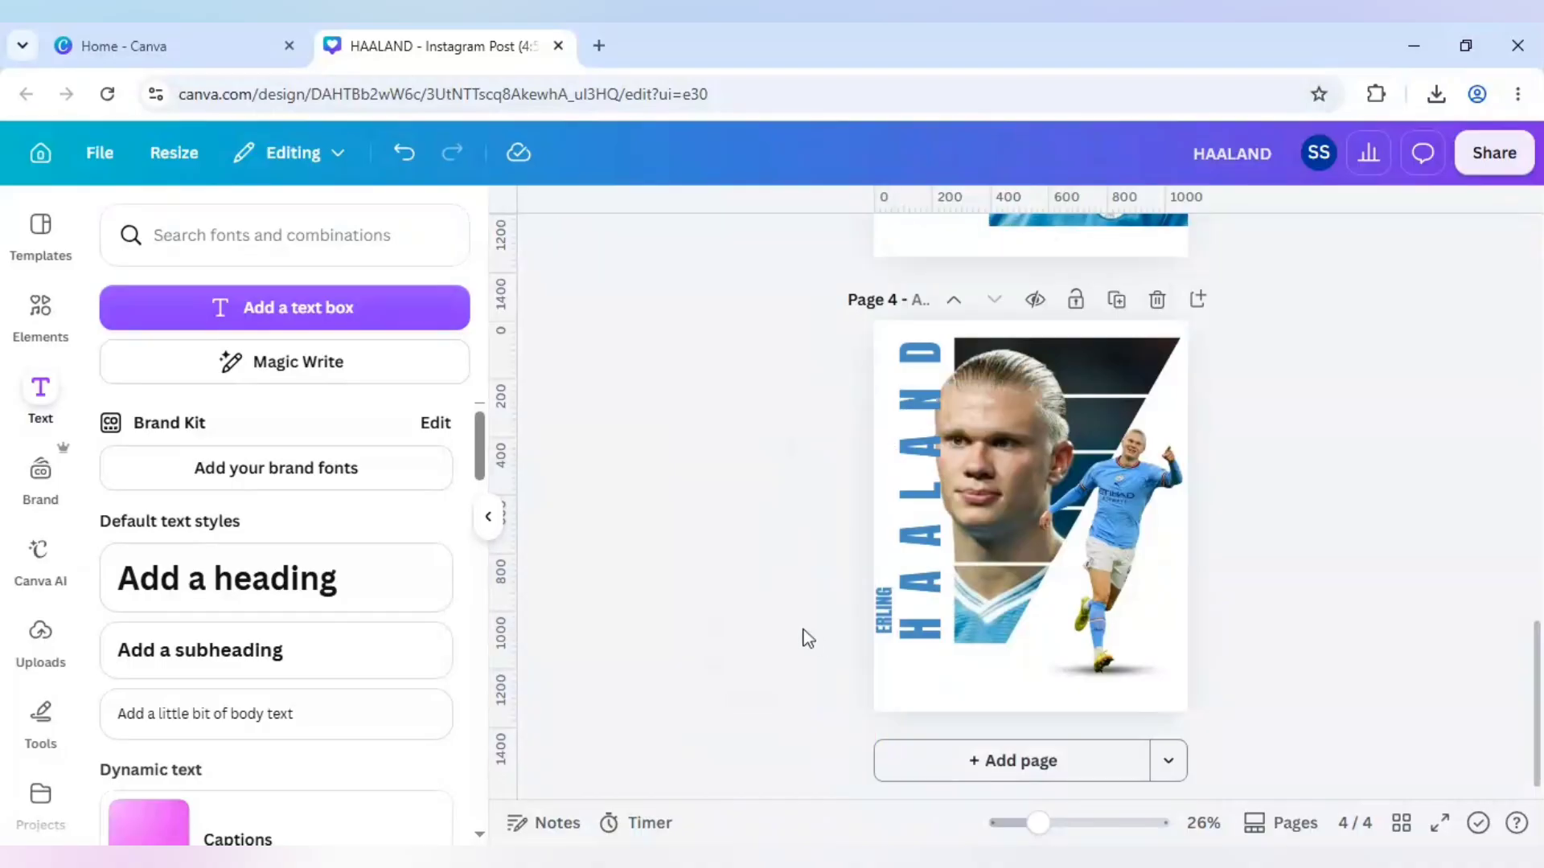
Nudge the ERLING text slightly so its start lines up with the start of the HAALAND heading.
click(884, 635)
key(Escape)
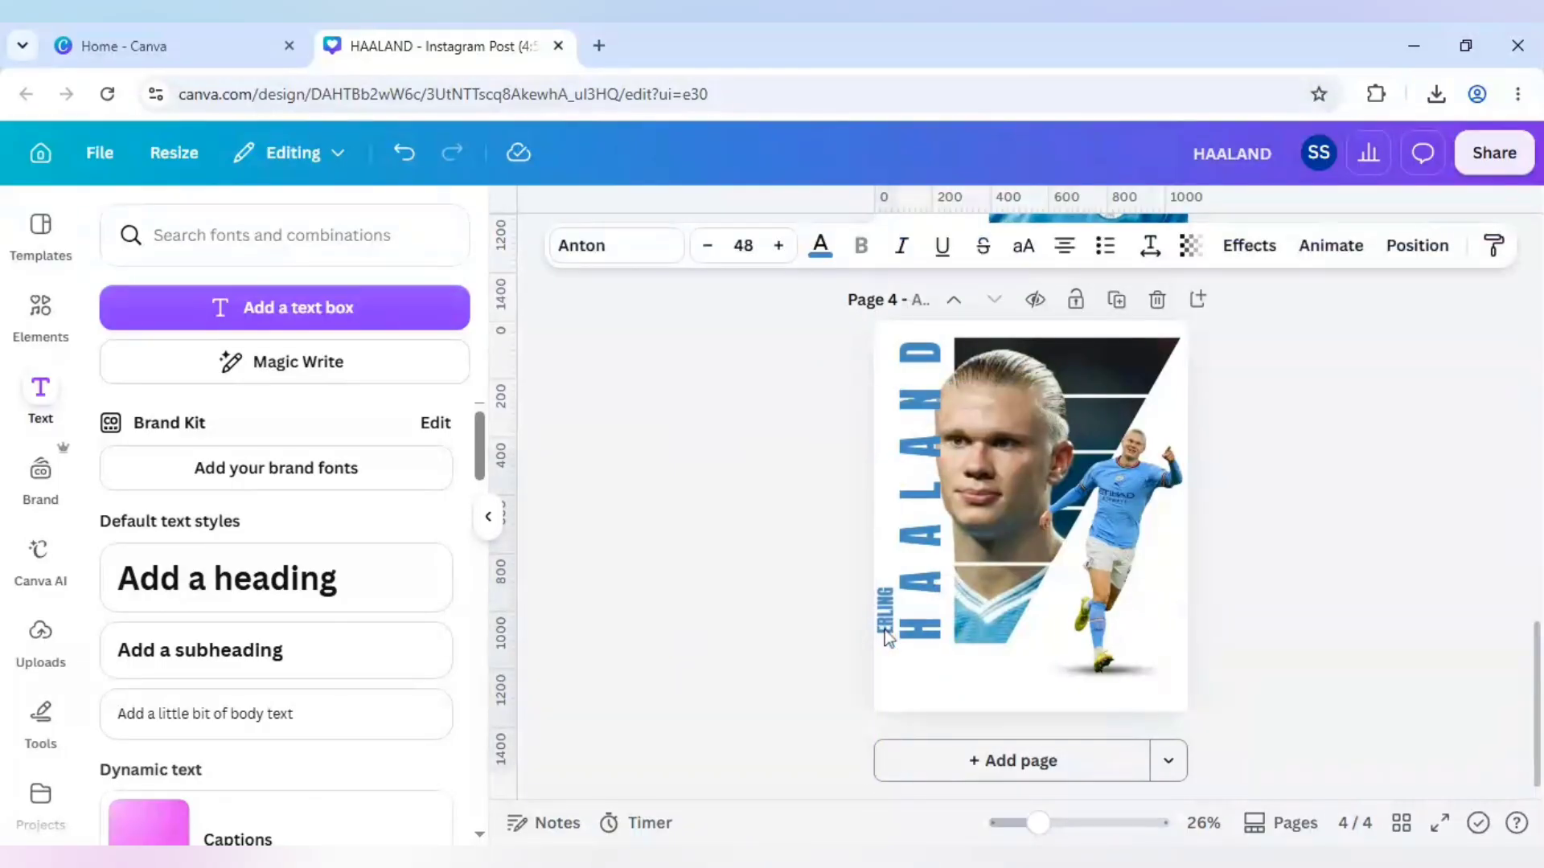
key(shift+Down)
key(shift+Down)
key(shift+Down)
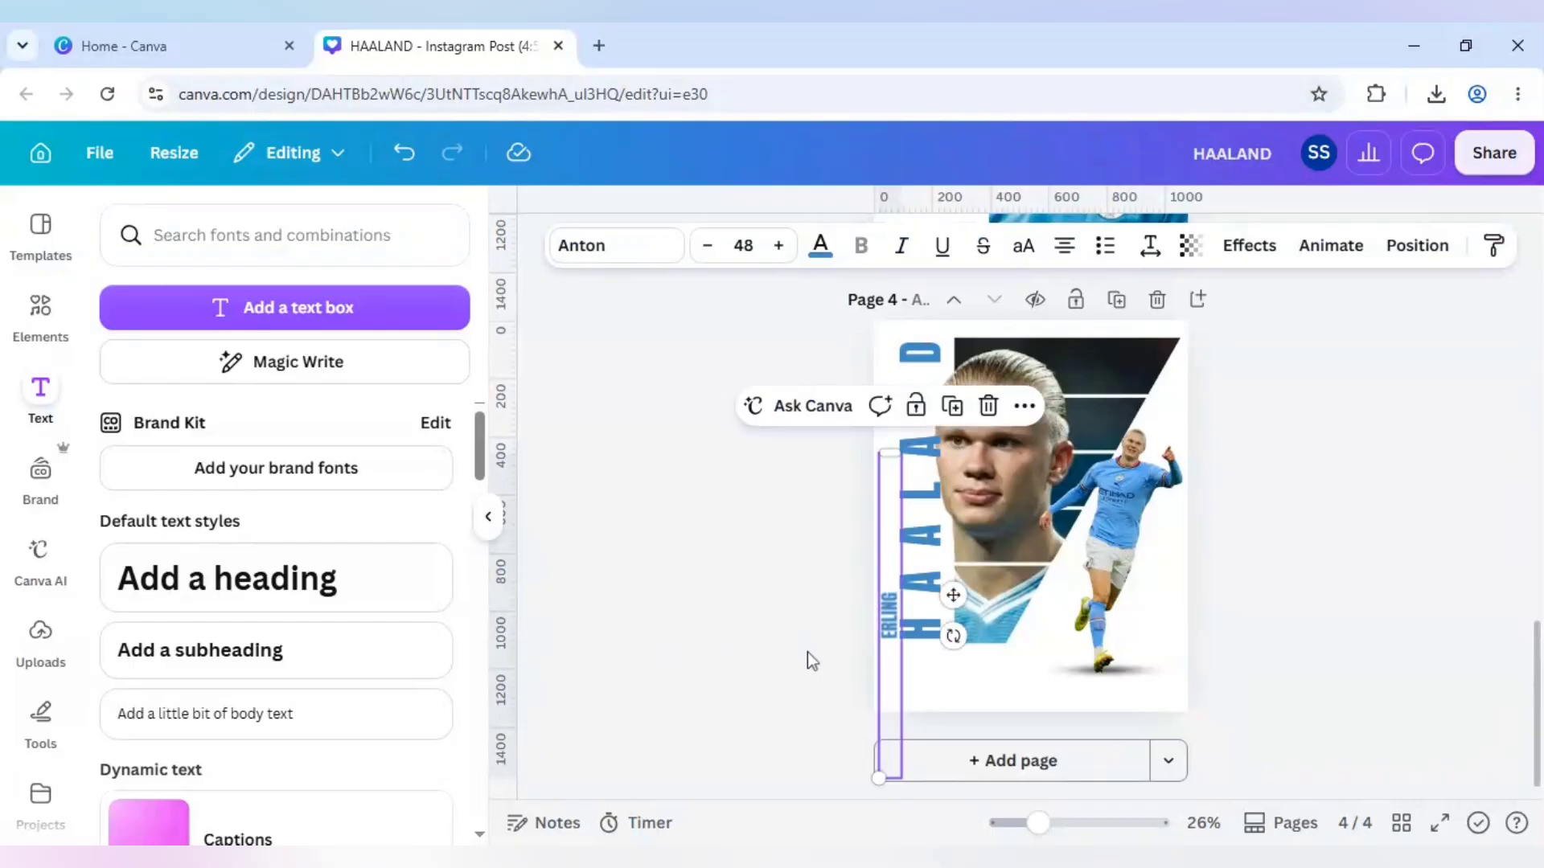
click(664, 648)
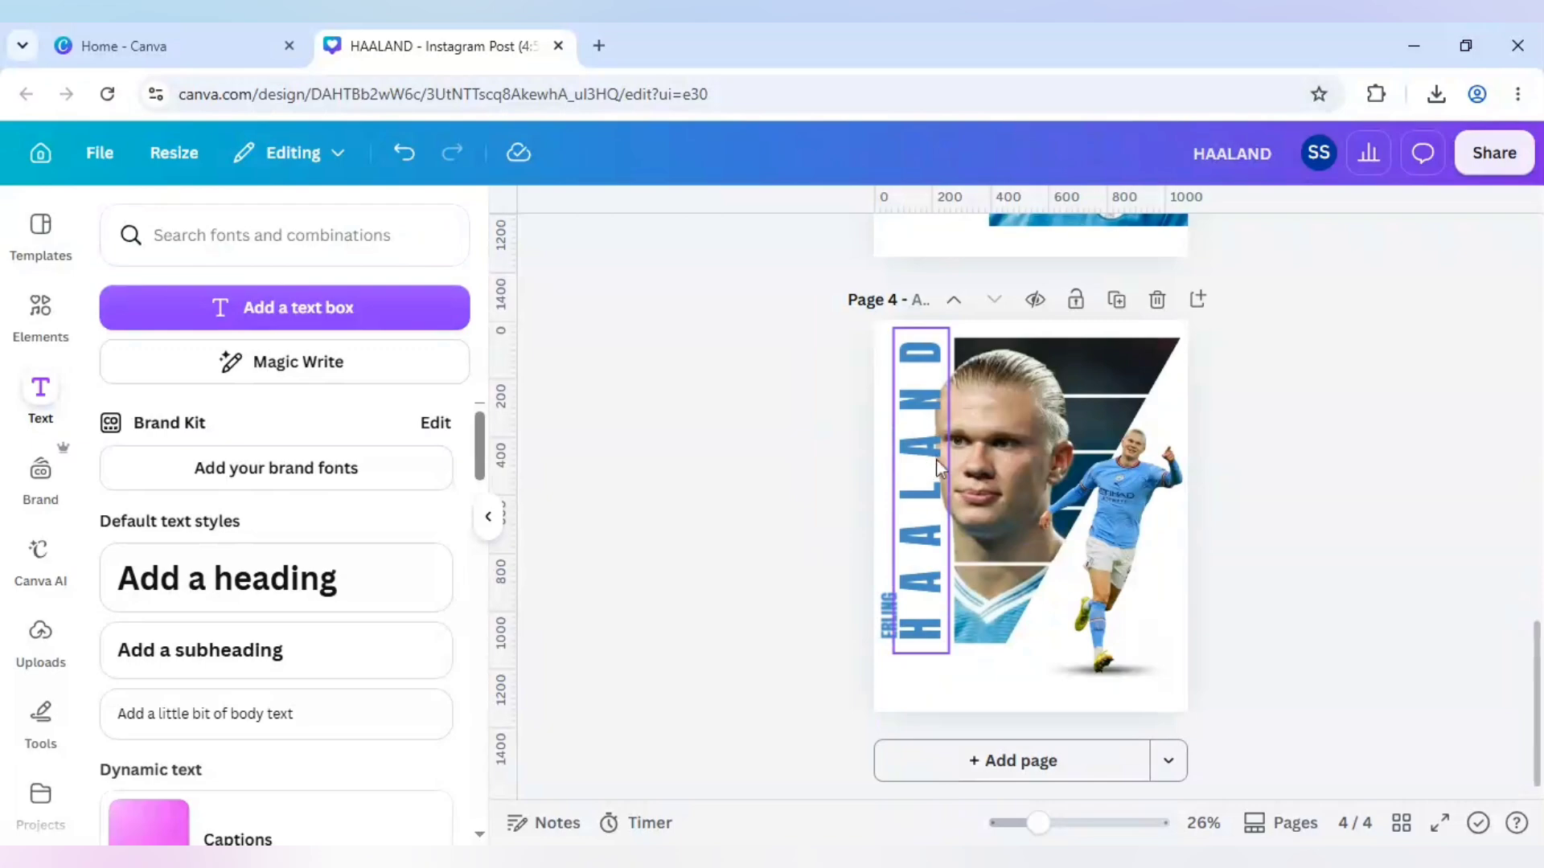
Move the HAALAND heading's layer behind the portrait so the face overlaps the letters.
right_click(939, 486)
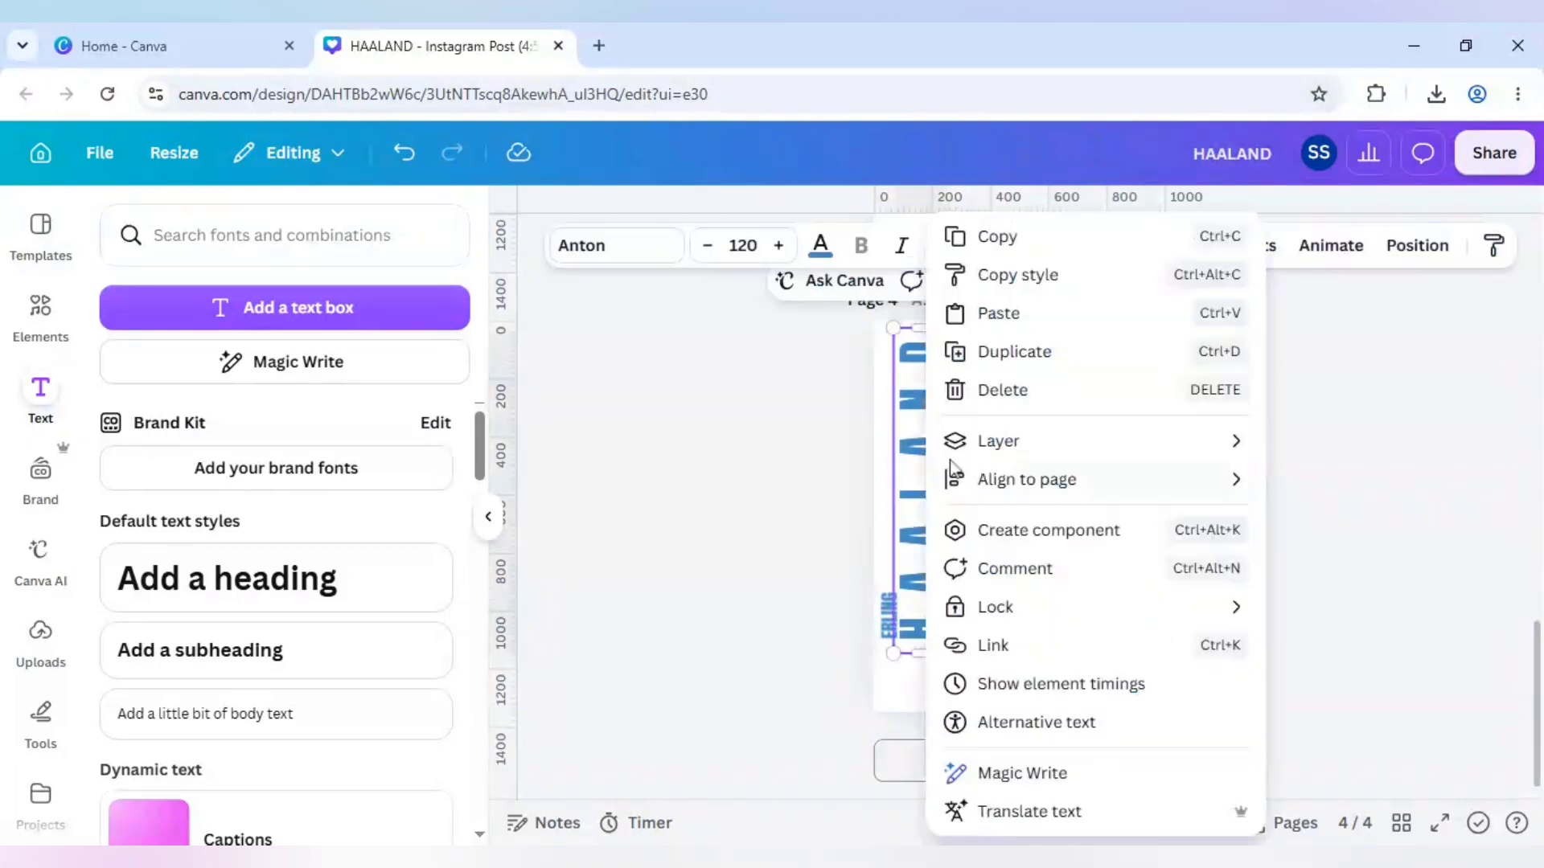
mouse_move(987, 453)
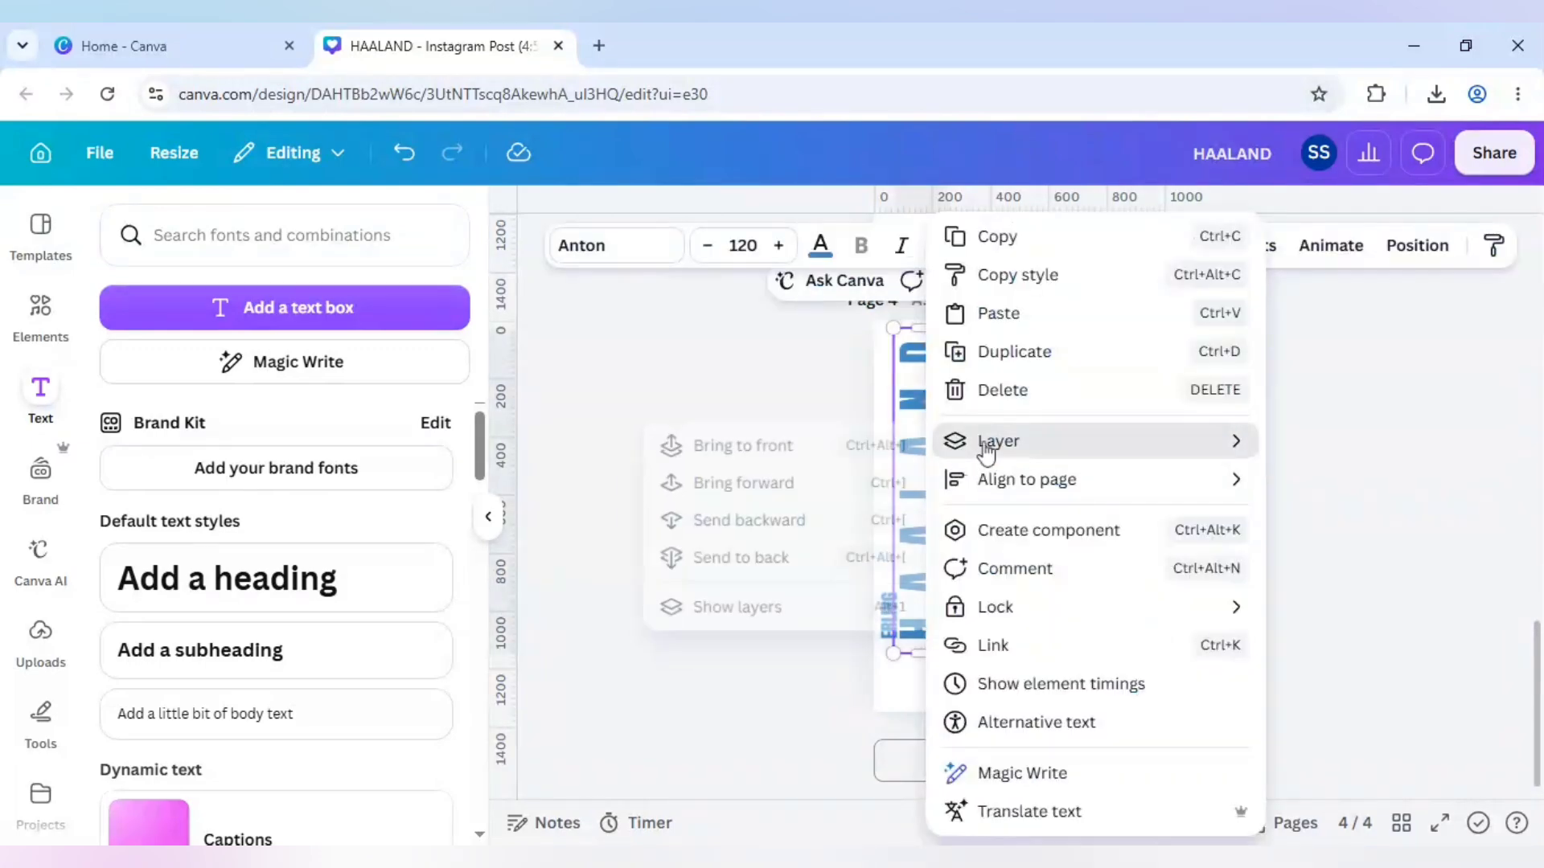
click(793, 613)
drag(301, 512, 306, 723)
click(669, 552)
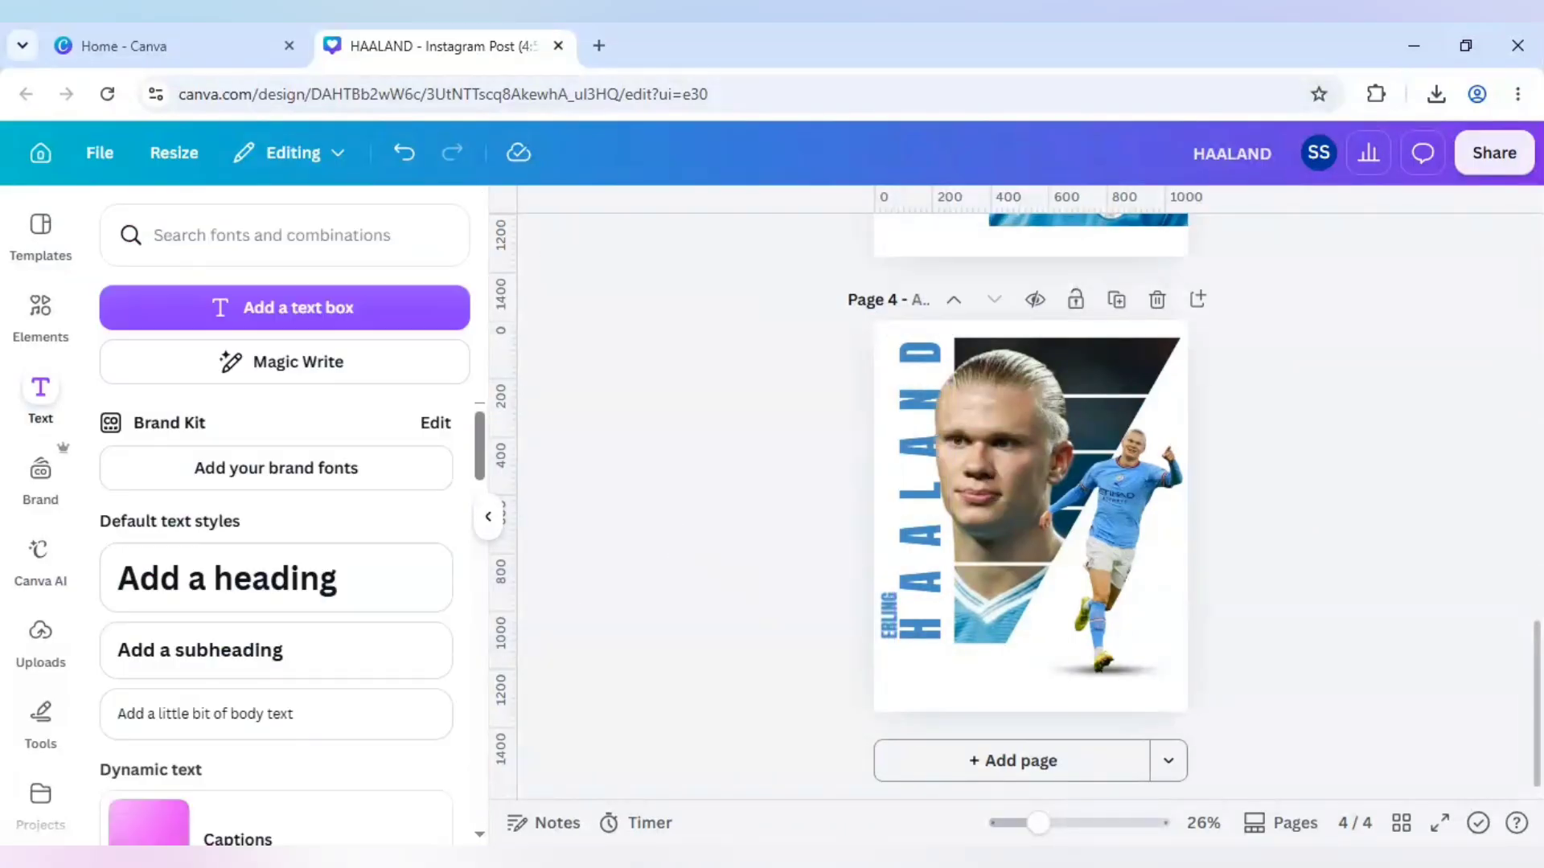
Search the element photos for "soccer ball" and add the picture of a red-and-white ball on dark grass to page 4.
click(40, 307)
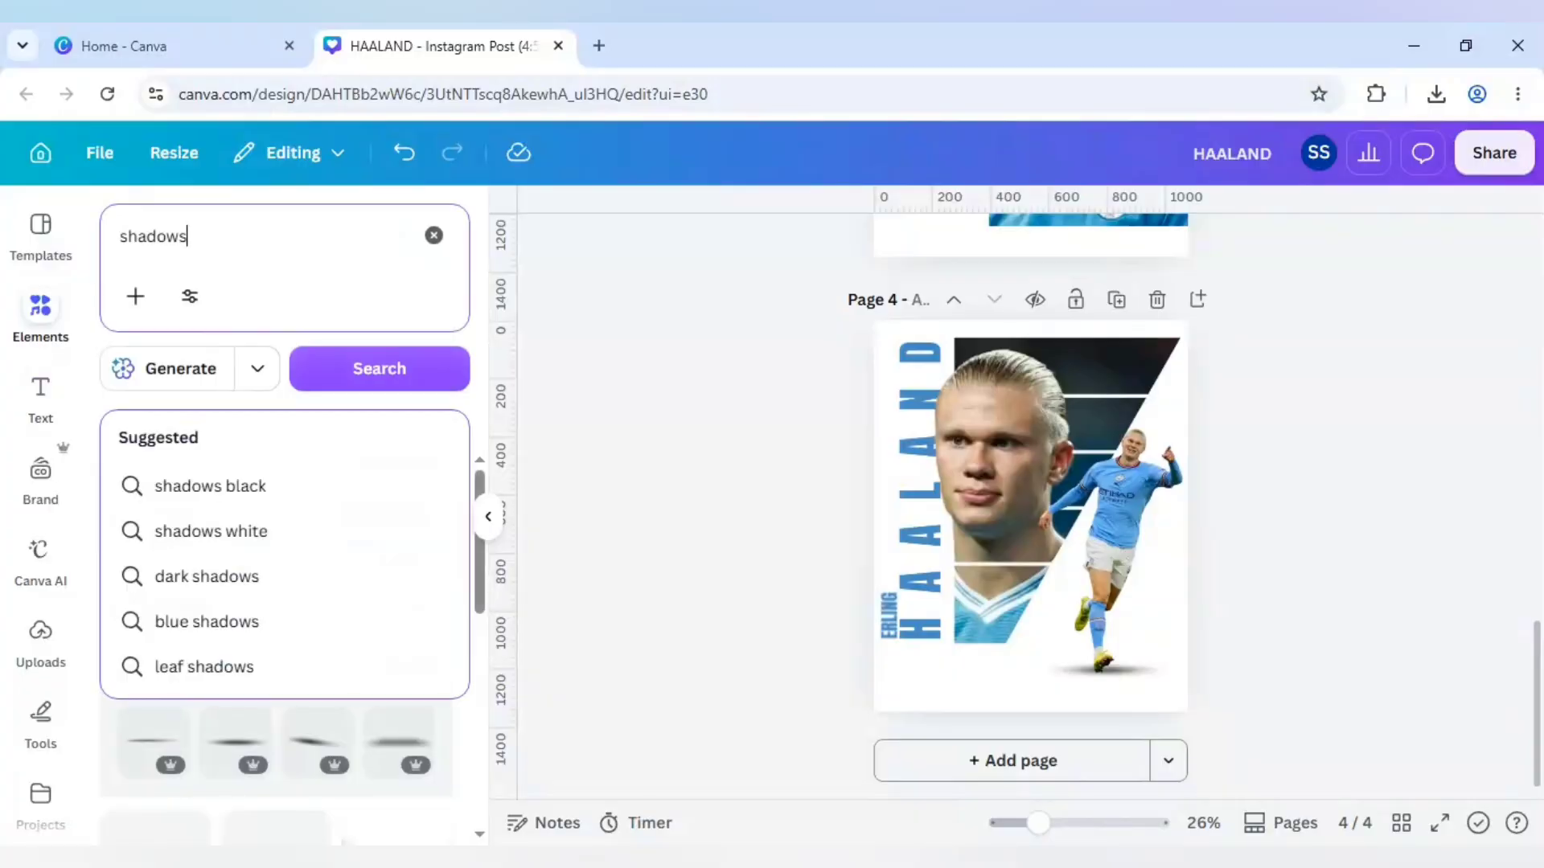
key(shift+Left)
key(shift+Left)
key(shift+Left)
key(shift+Left)
key(shift+Left)
key(shift+Left)
key(BackSpace)
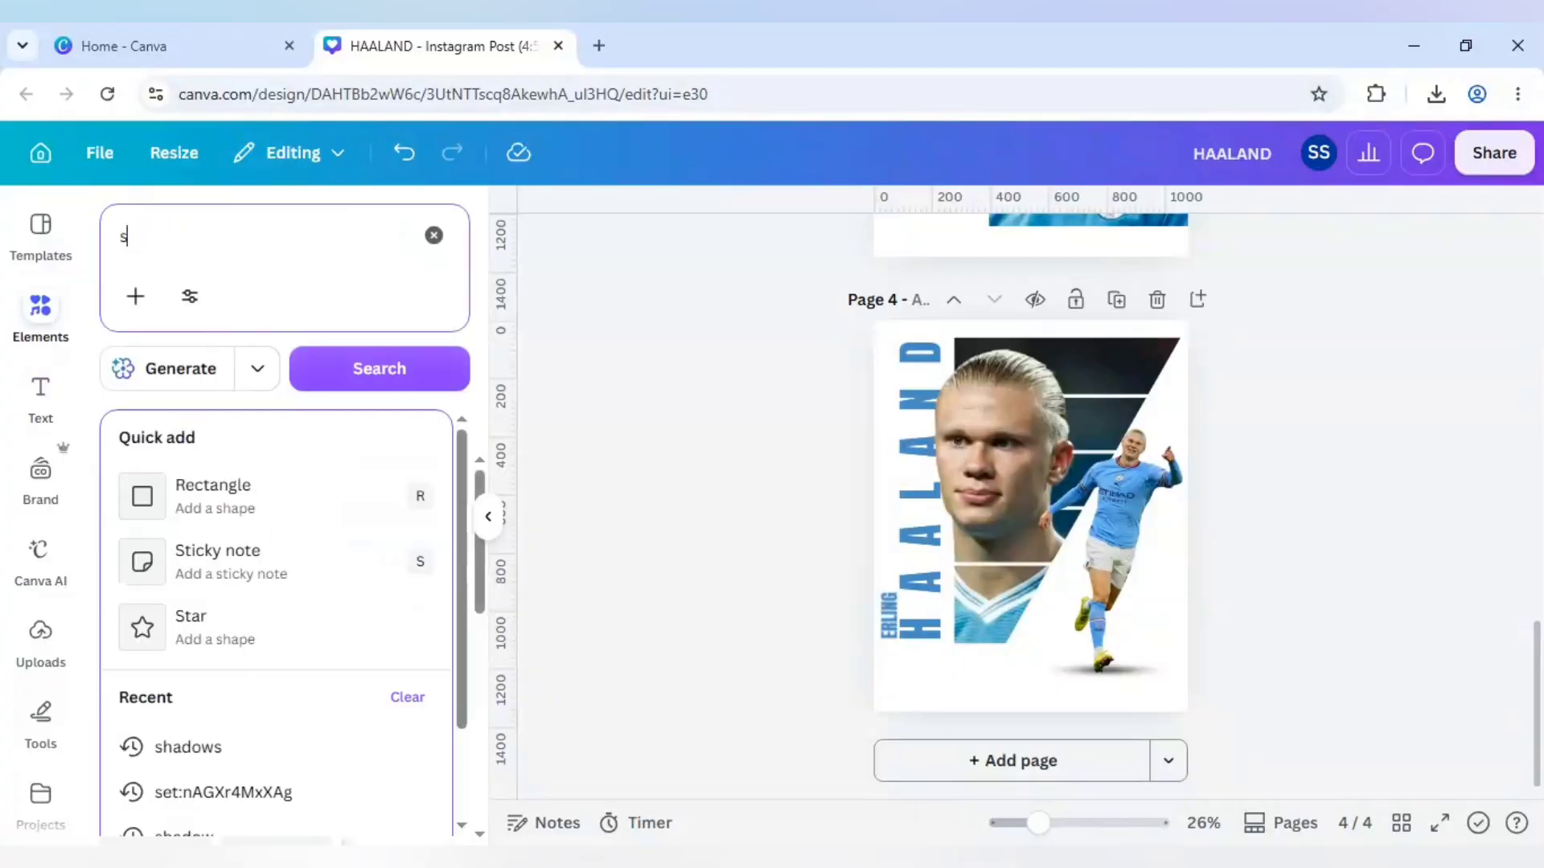
text(occer ball)
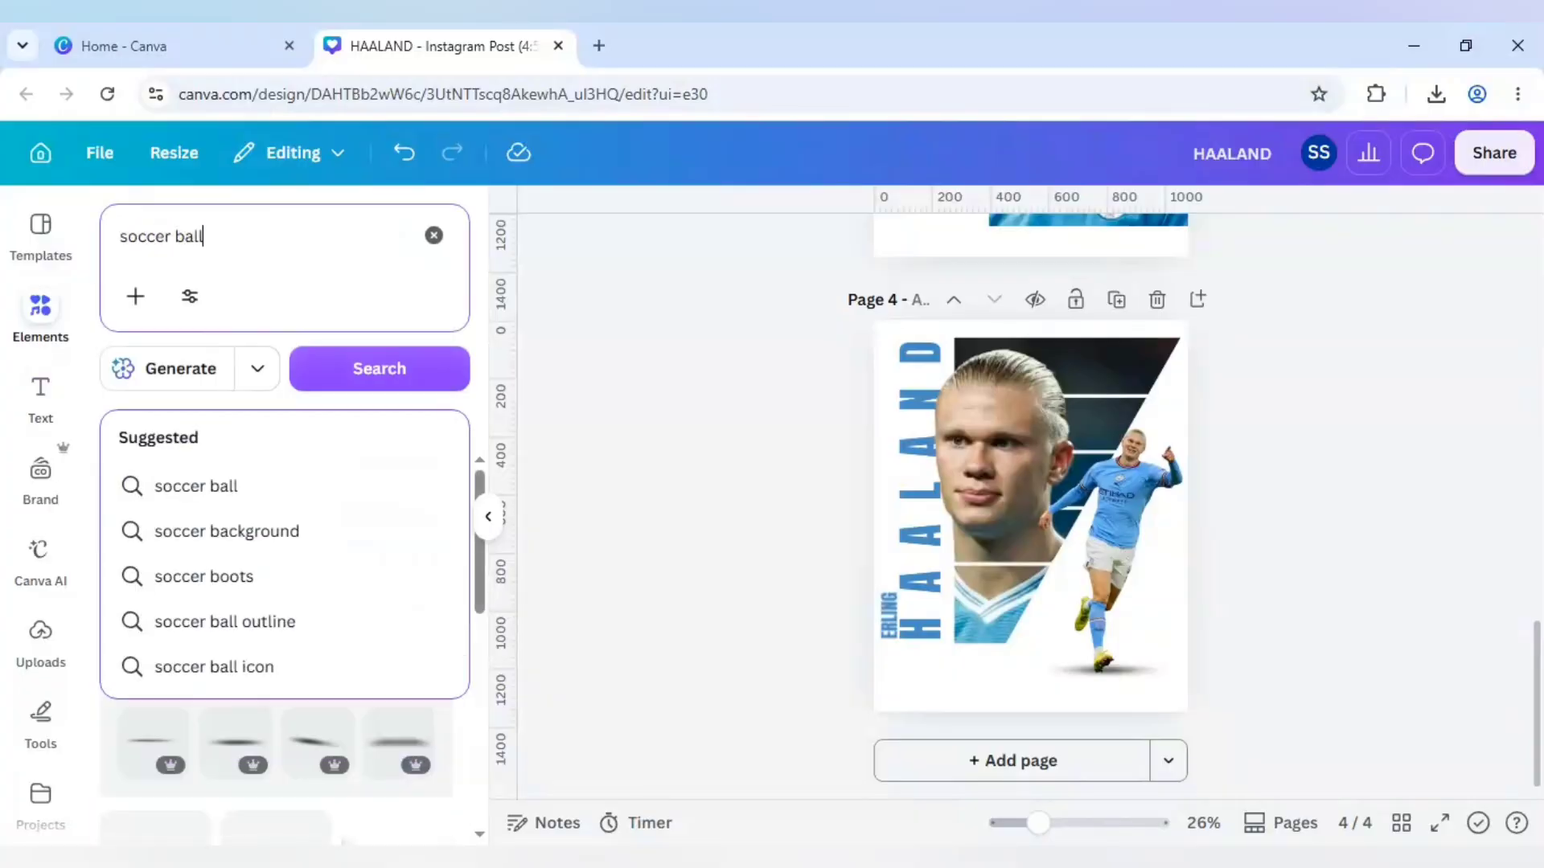
key(Return)
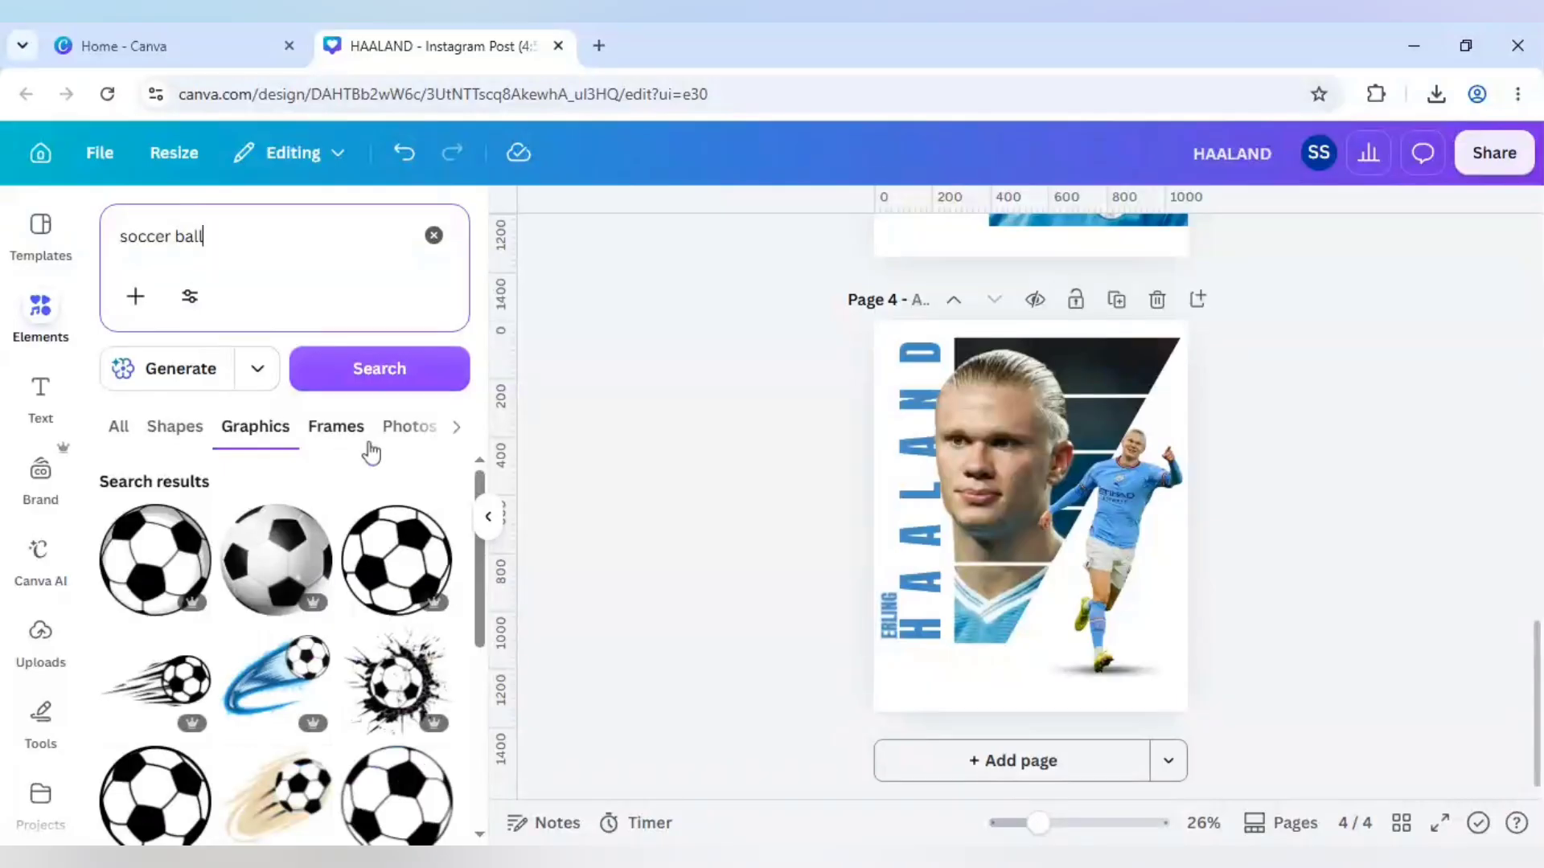
click(409, 427)
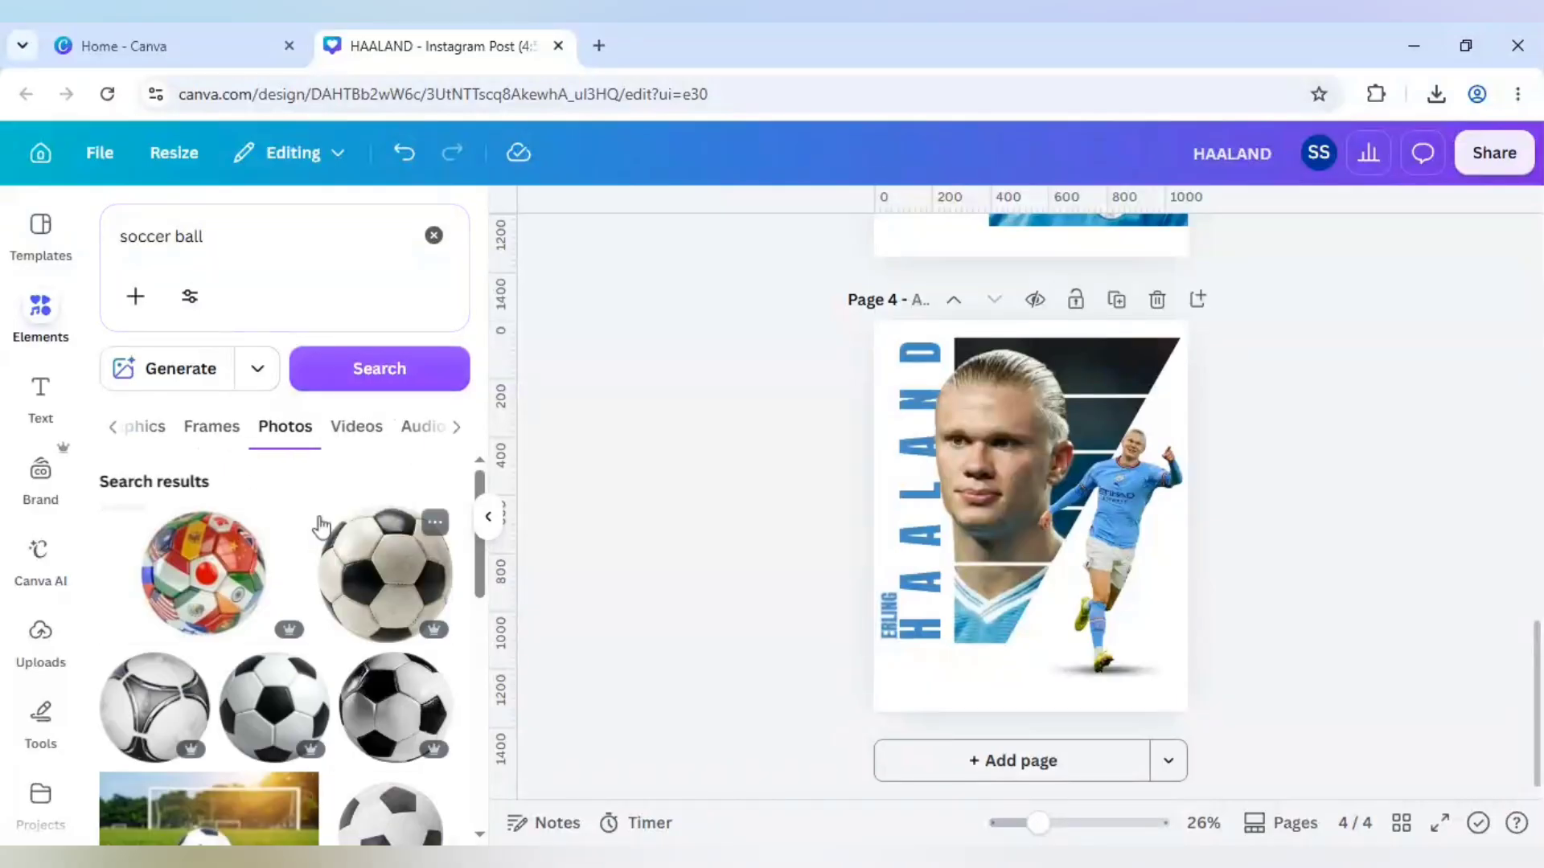
scroll(229, 714, down, 5)
click(227, 713)
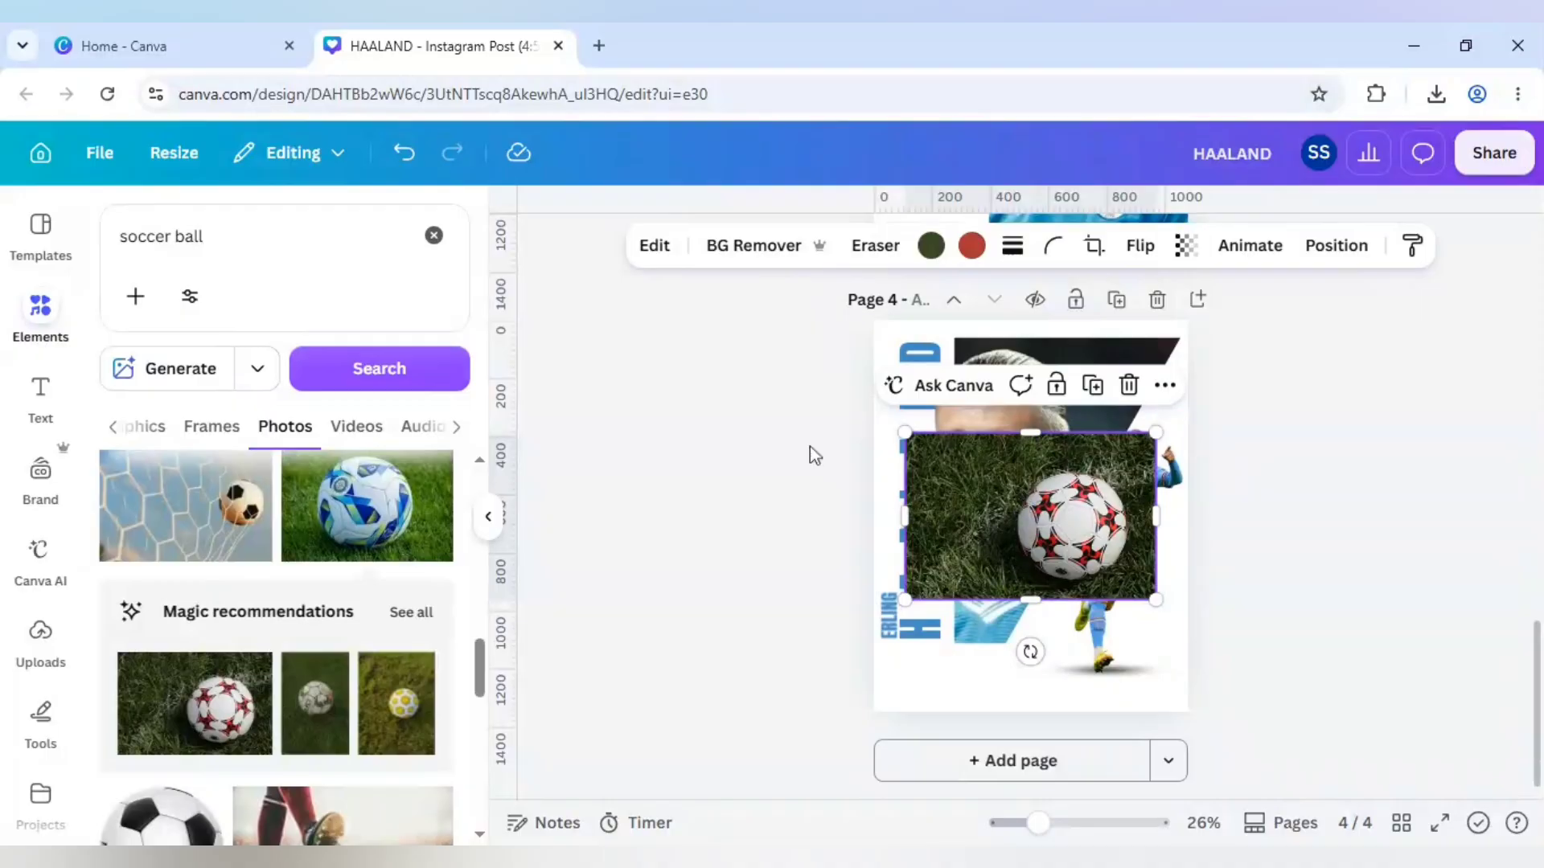
Remove the ball photo's background and shrink the ball to a small size beside the running player's lower foot.
click(727, 255)
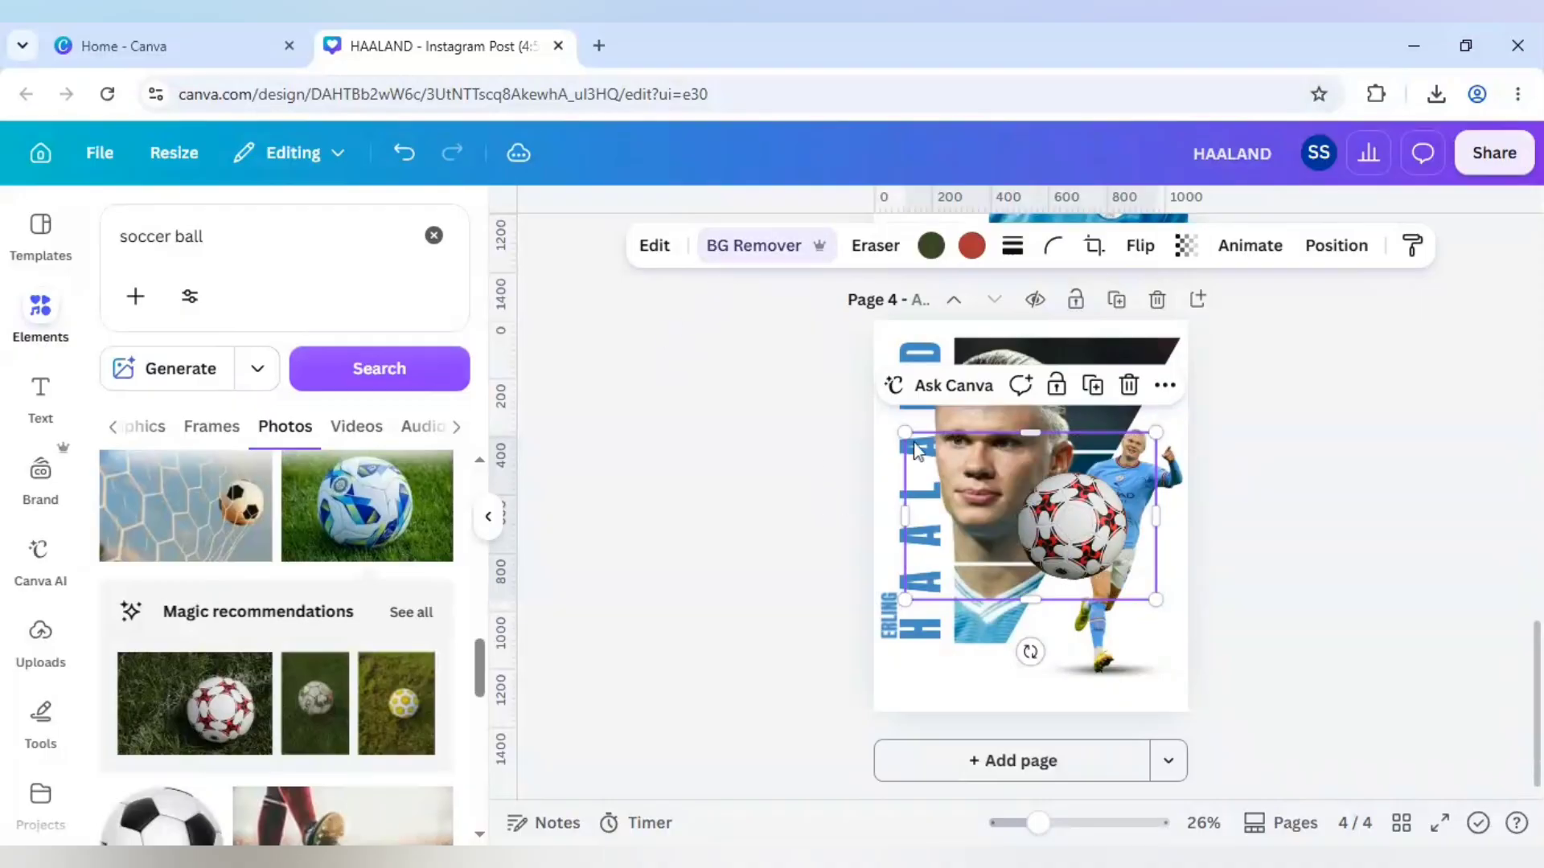
drag(904, 432, 1145, 645)
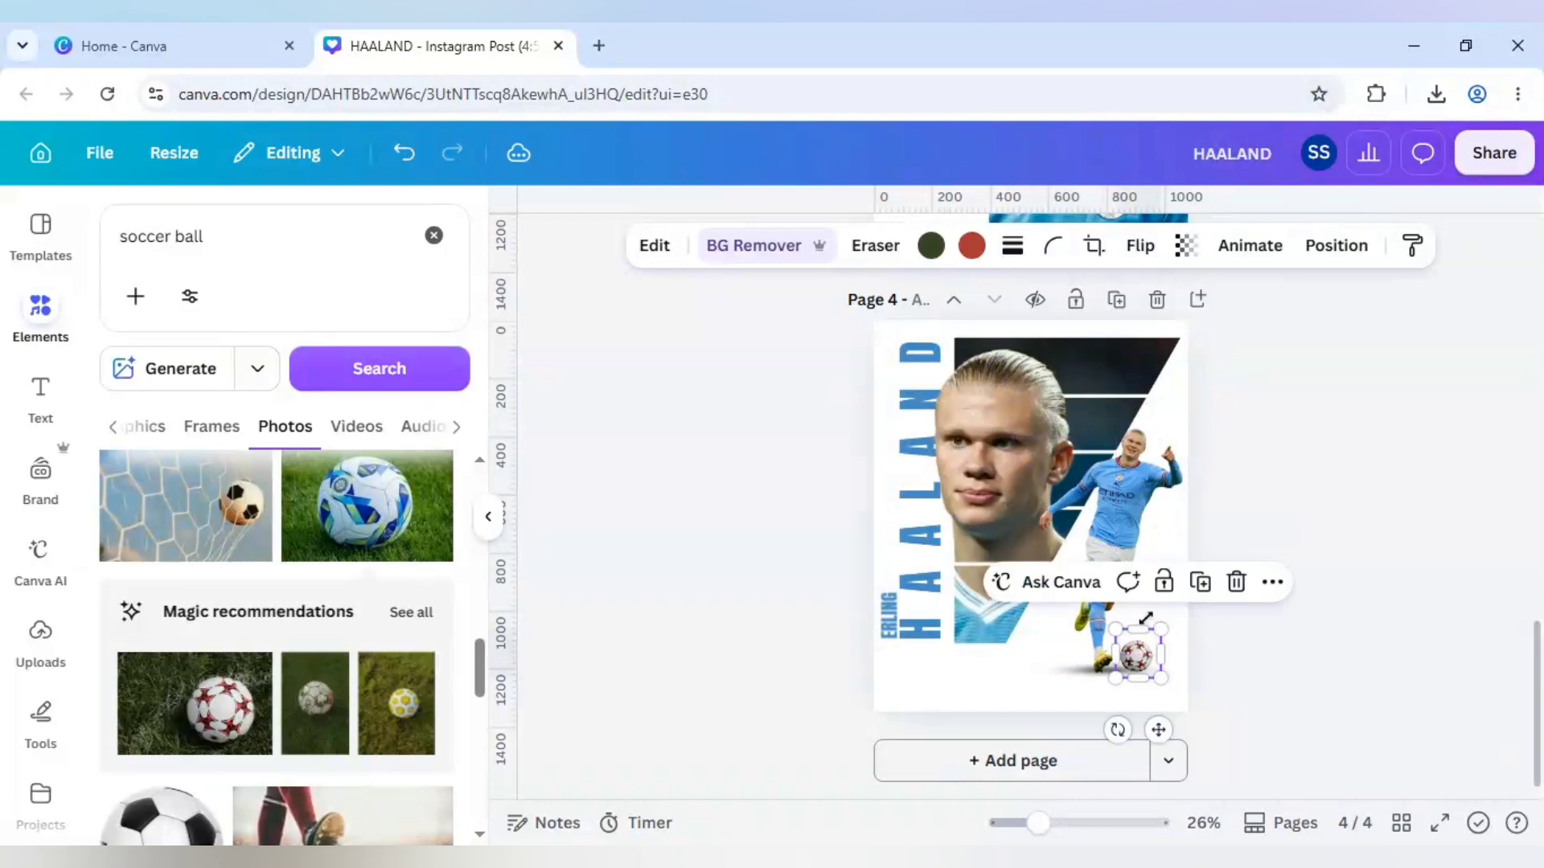
click(687, 585)
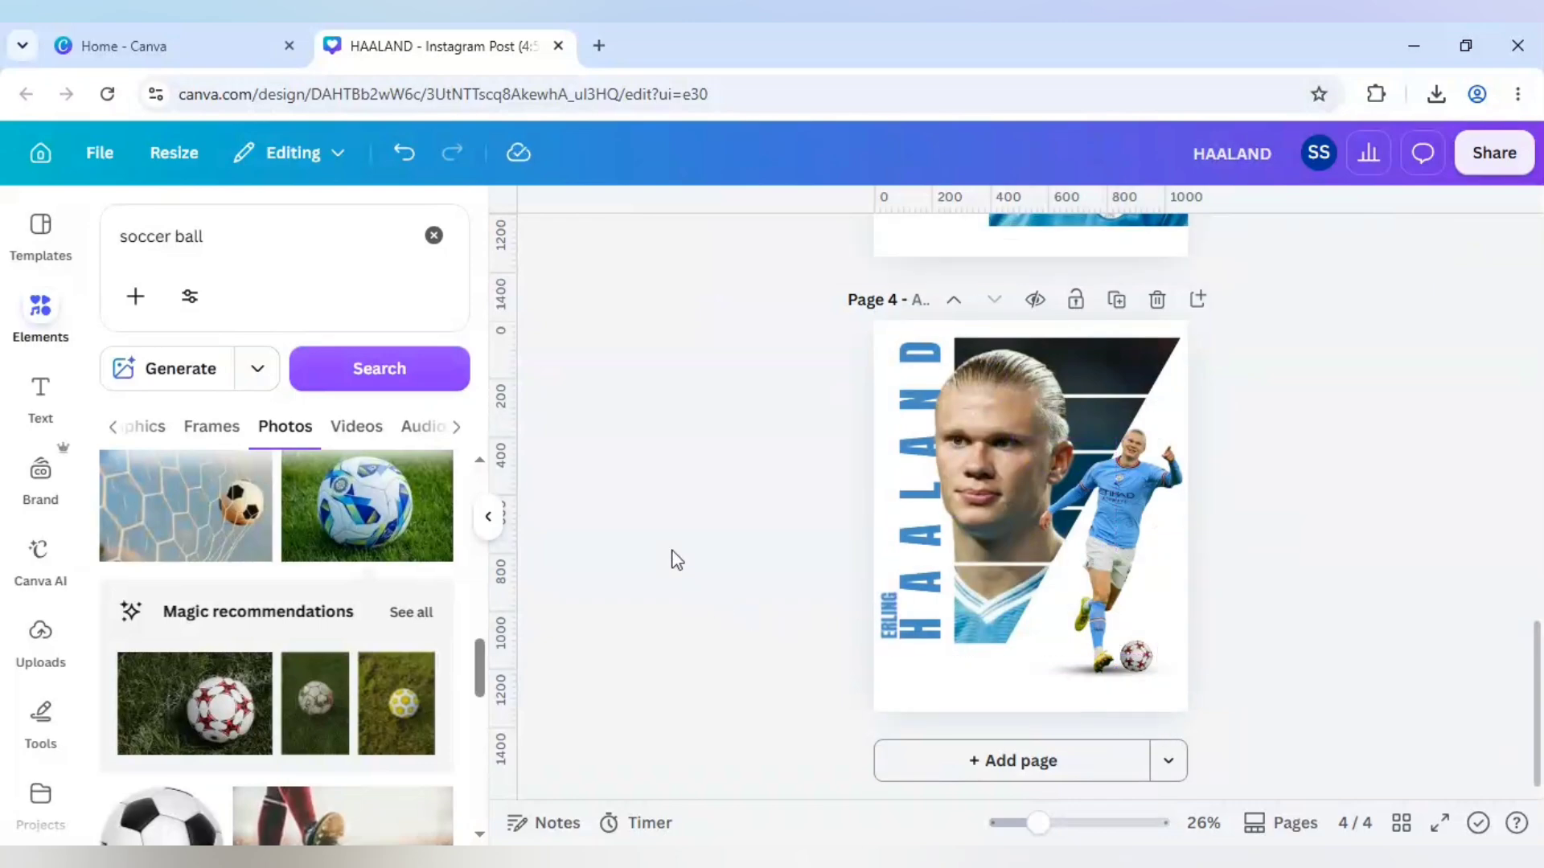